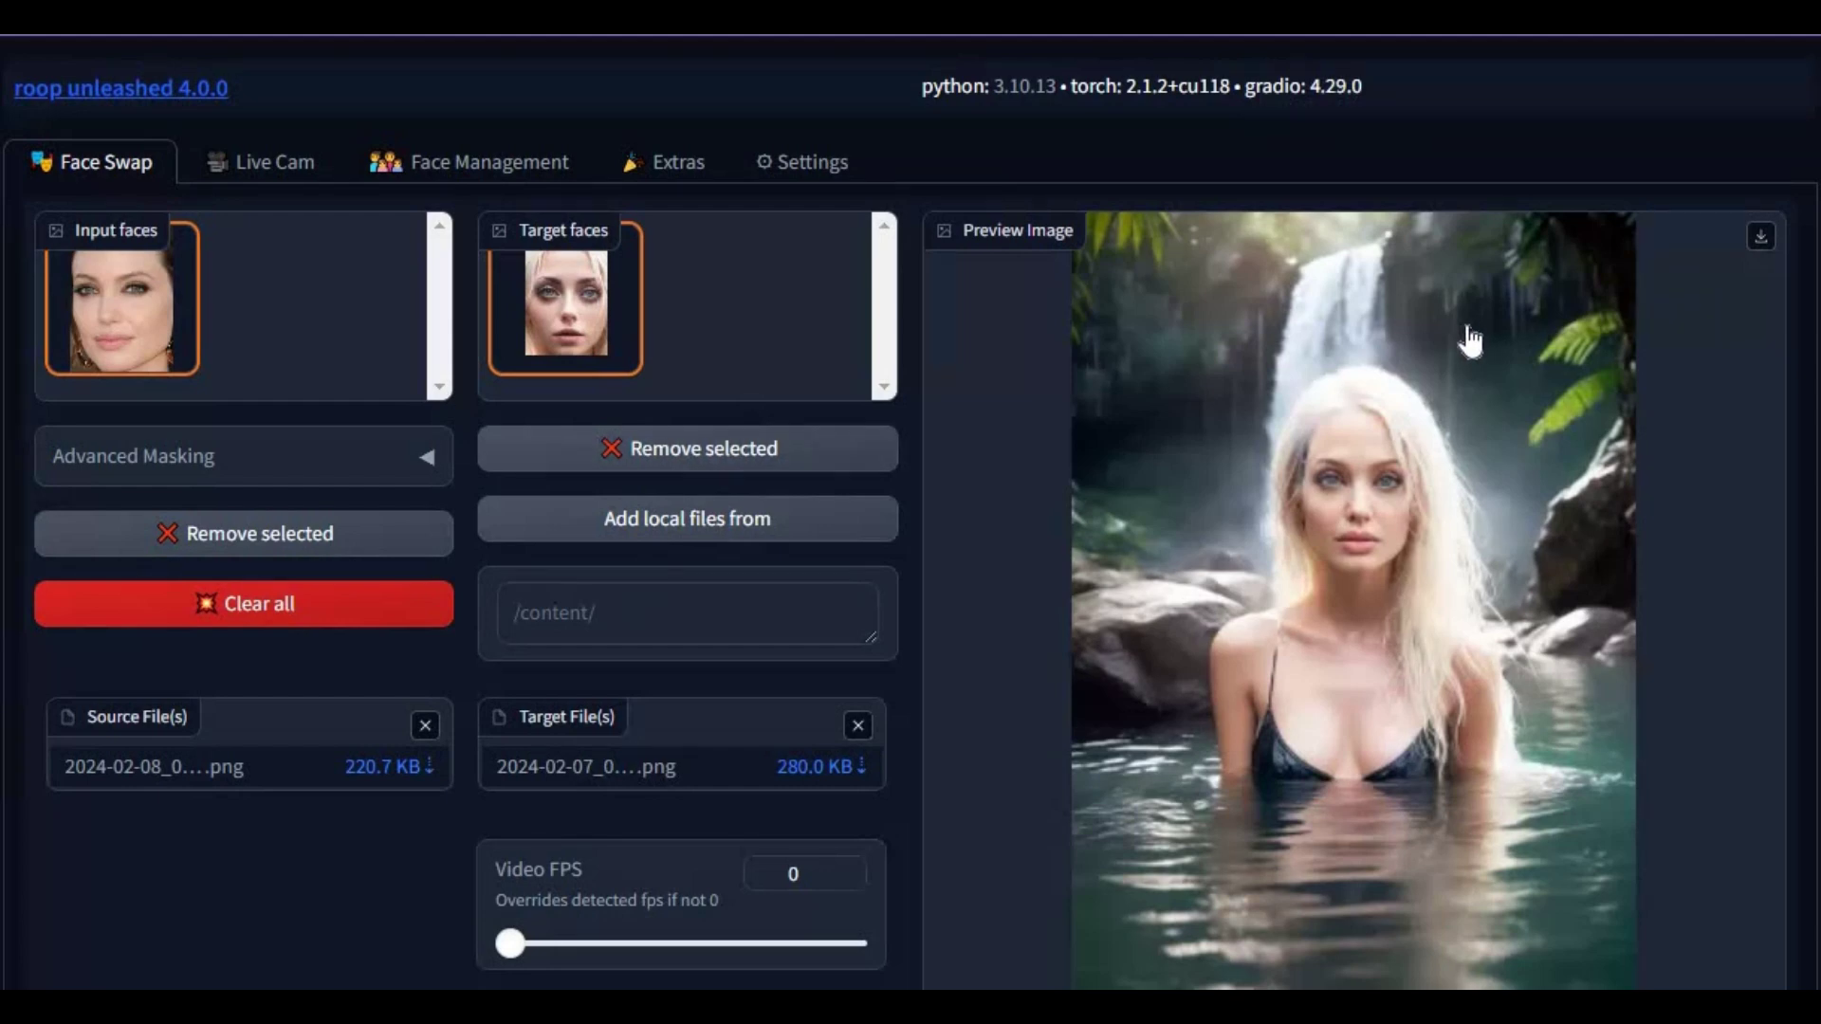
scroll(786, 384, down, 5)
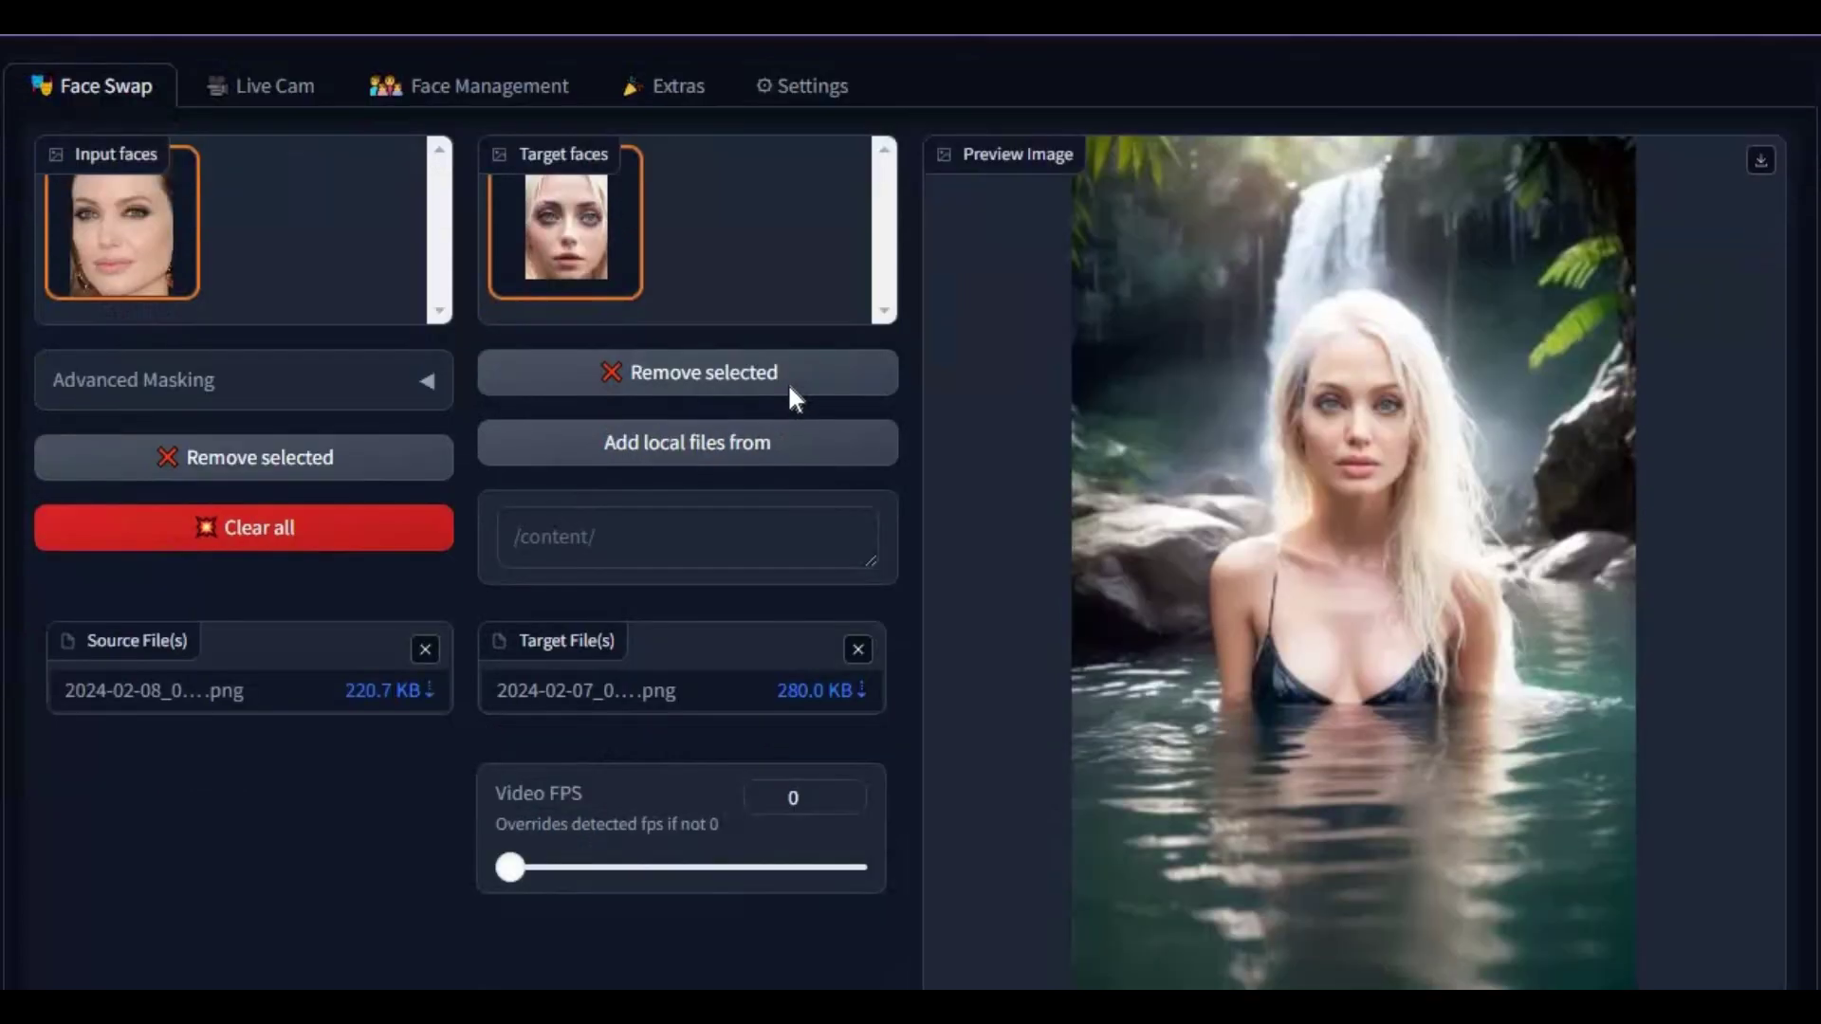
scroll(787, 382, down, 5)
scroll(793, 399, down, 5)
scroll(793, 400, down, 5)
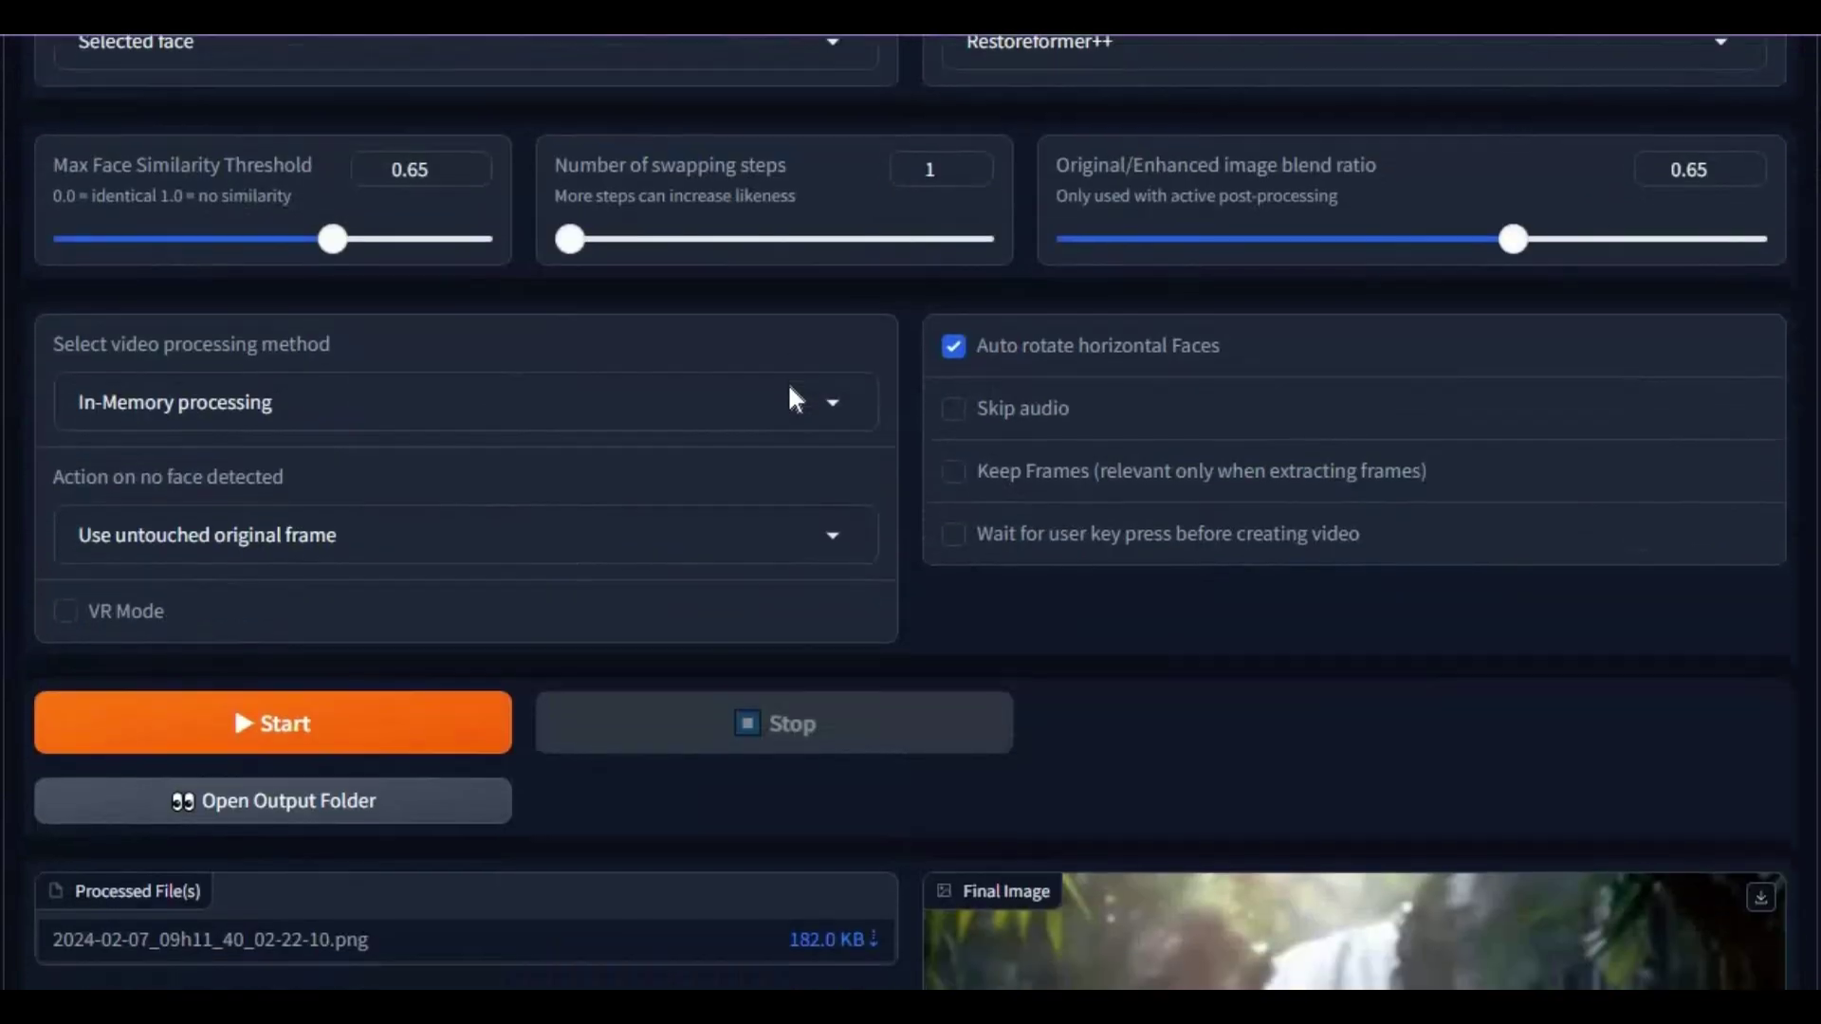
scroll(793, 400, down, 5)
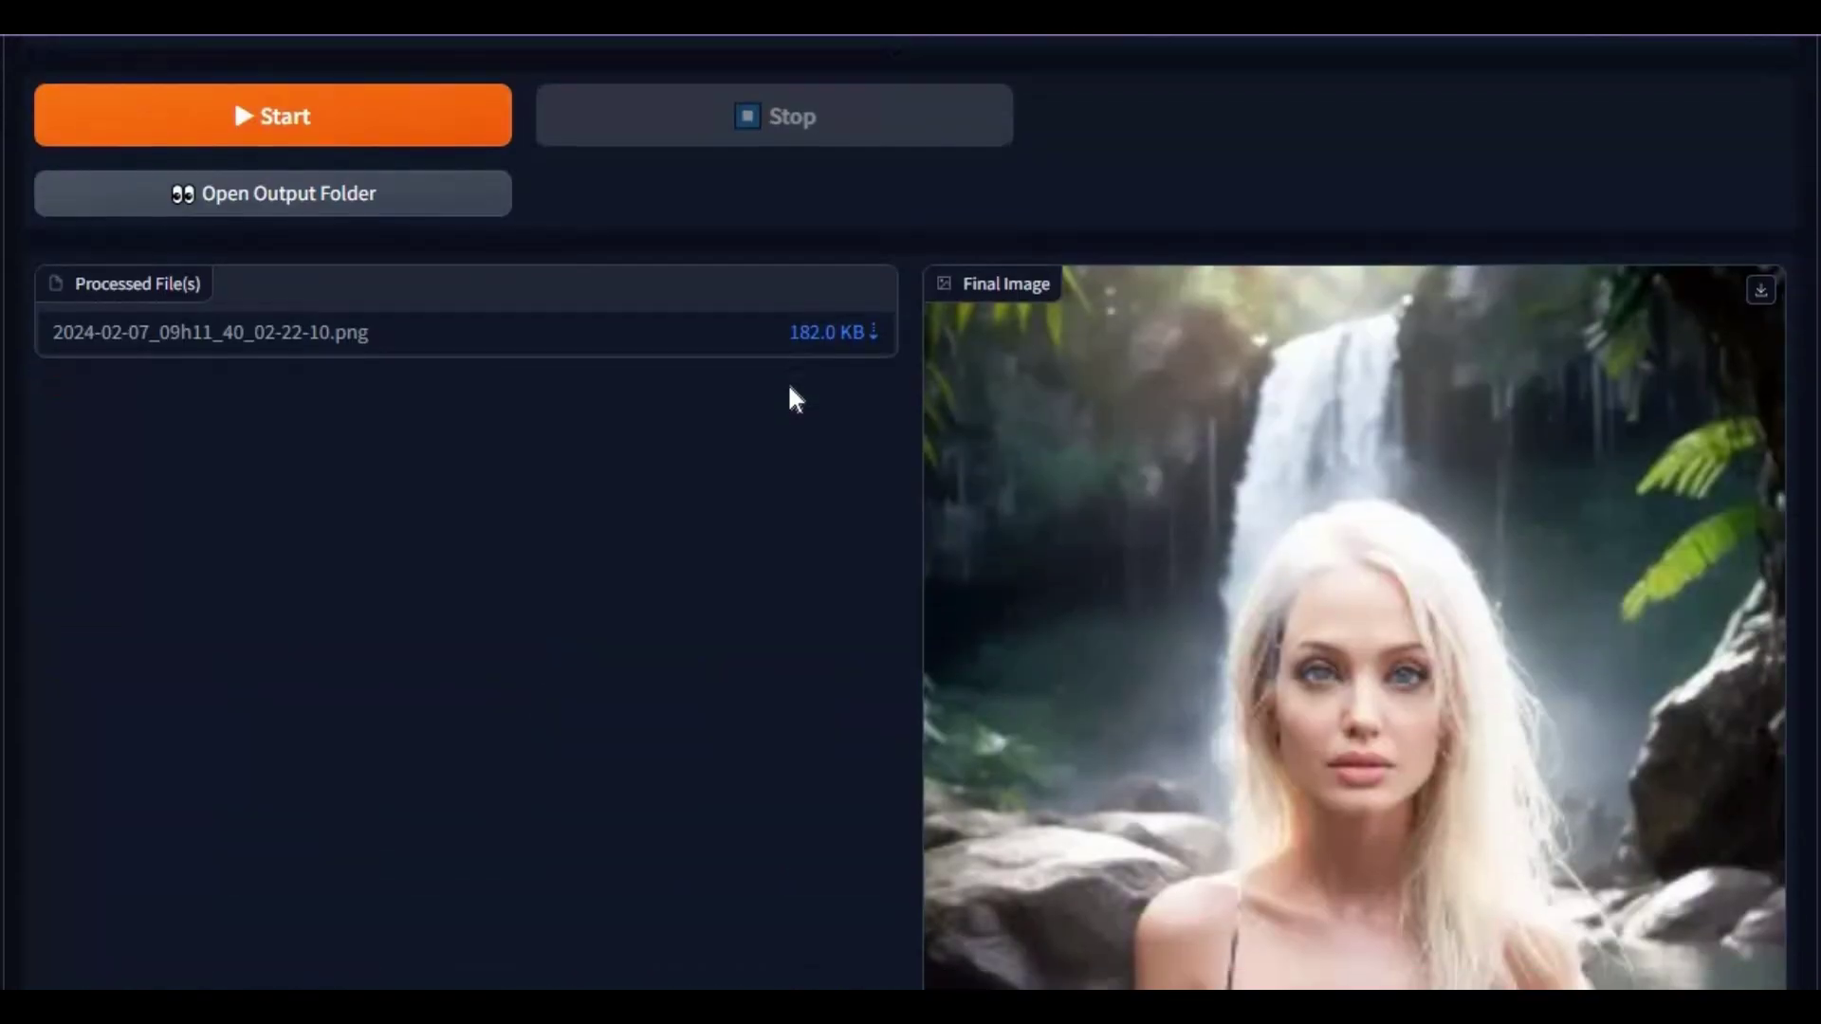
scroll(792, 401, down, 5)
scroll(793, 399, down, 5)
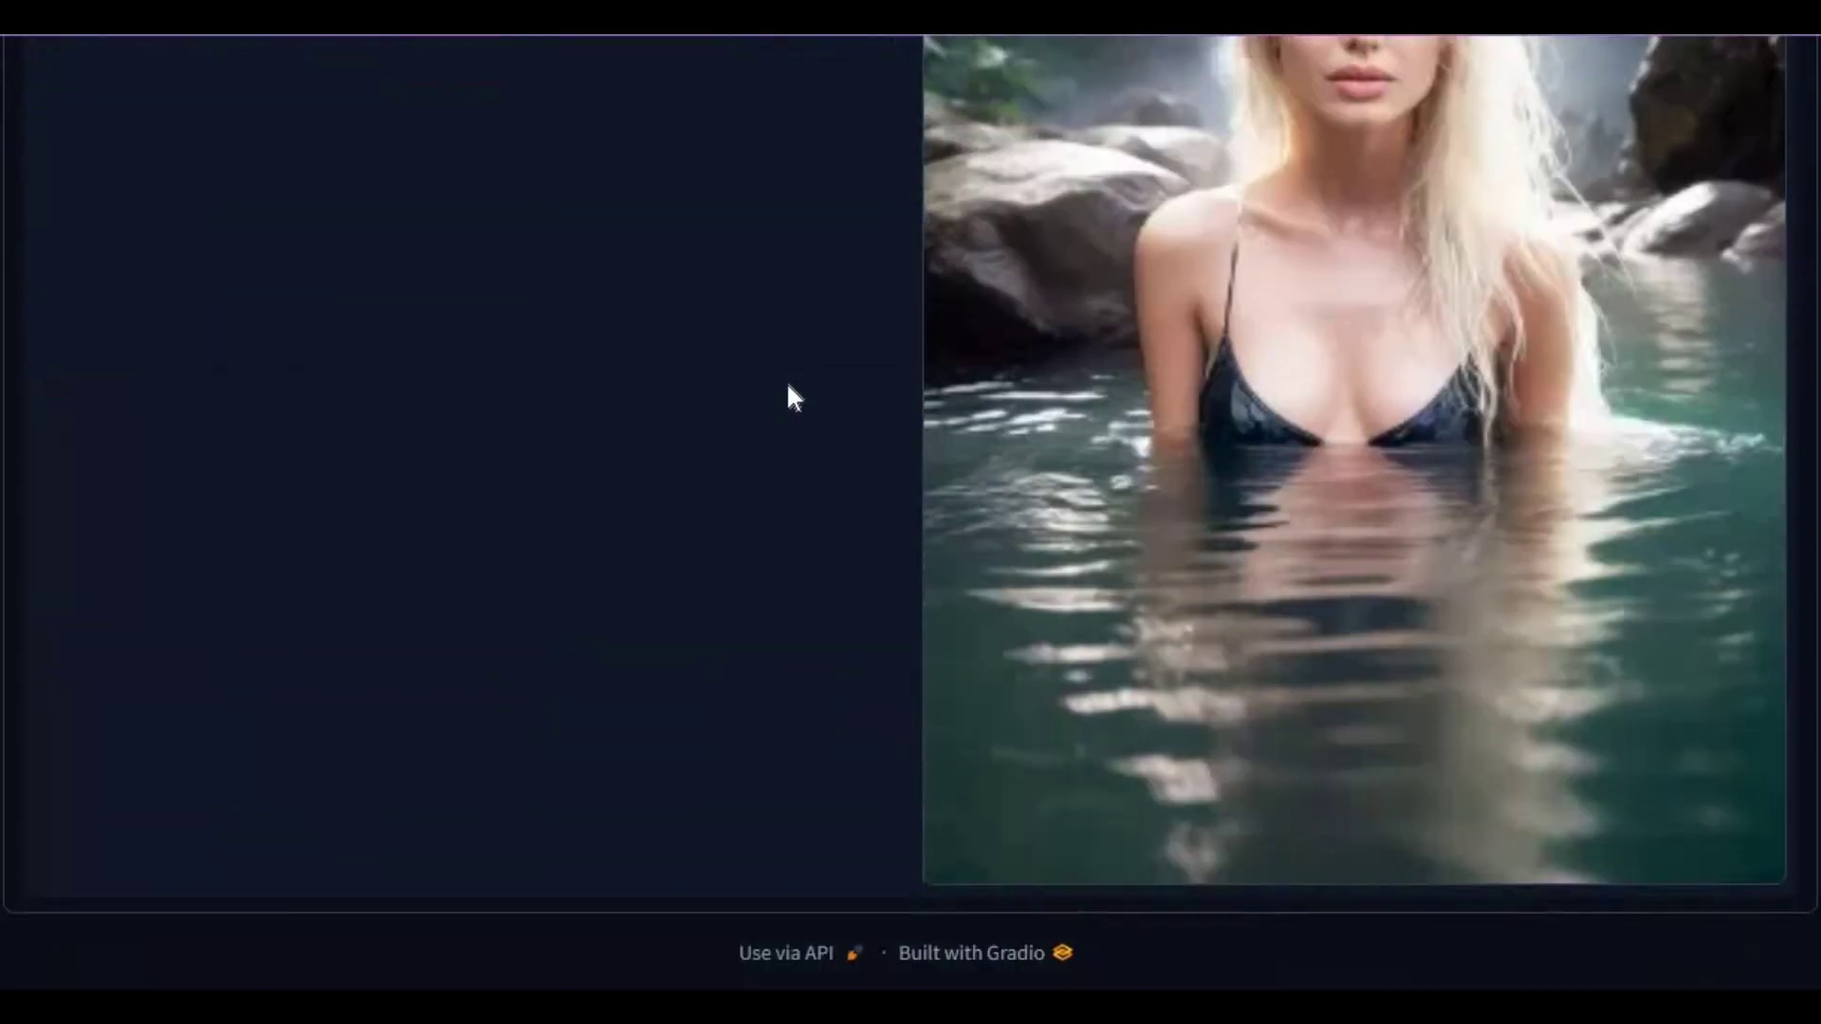
scroll(792, 400, up, 5)
scroll(793, 400, up, 5)
scroll(791, 399, up, 5)
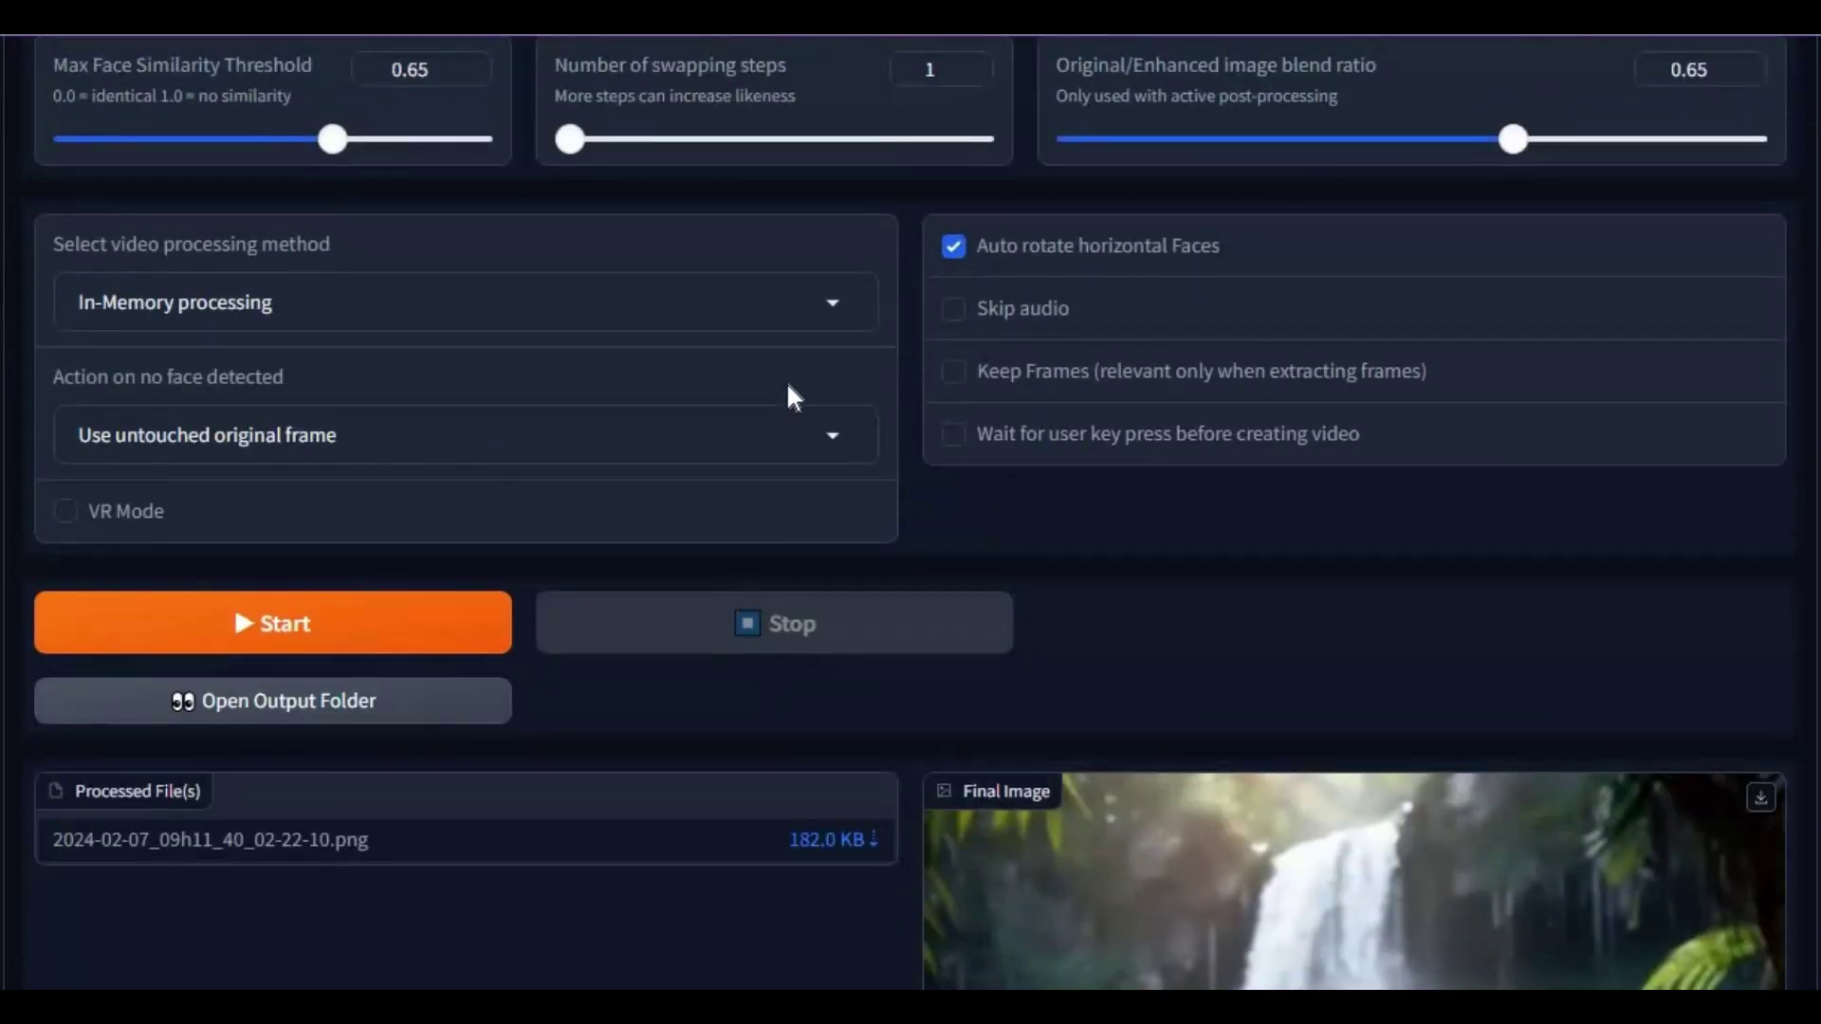
scroll(793, 400, up, 5)
scroll(792, 400, up, 5)
scroll(787, 383, up, 5)
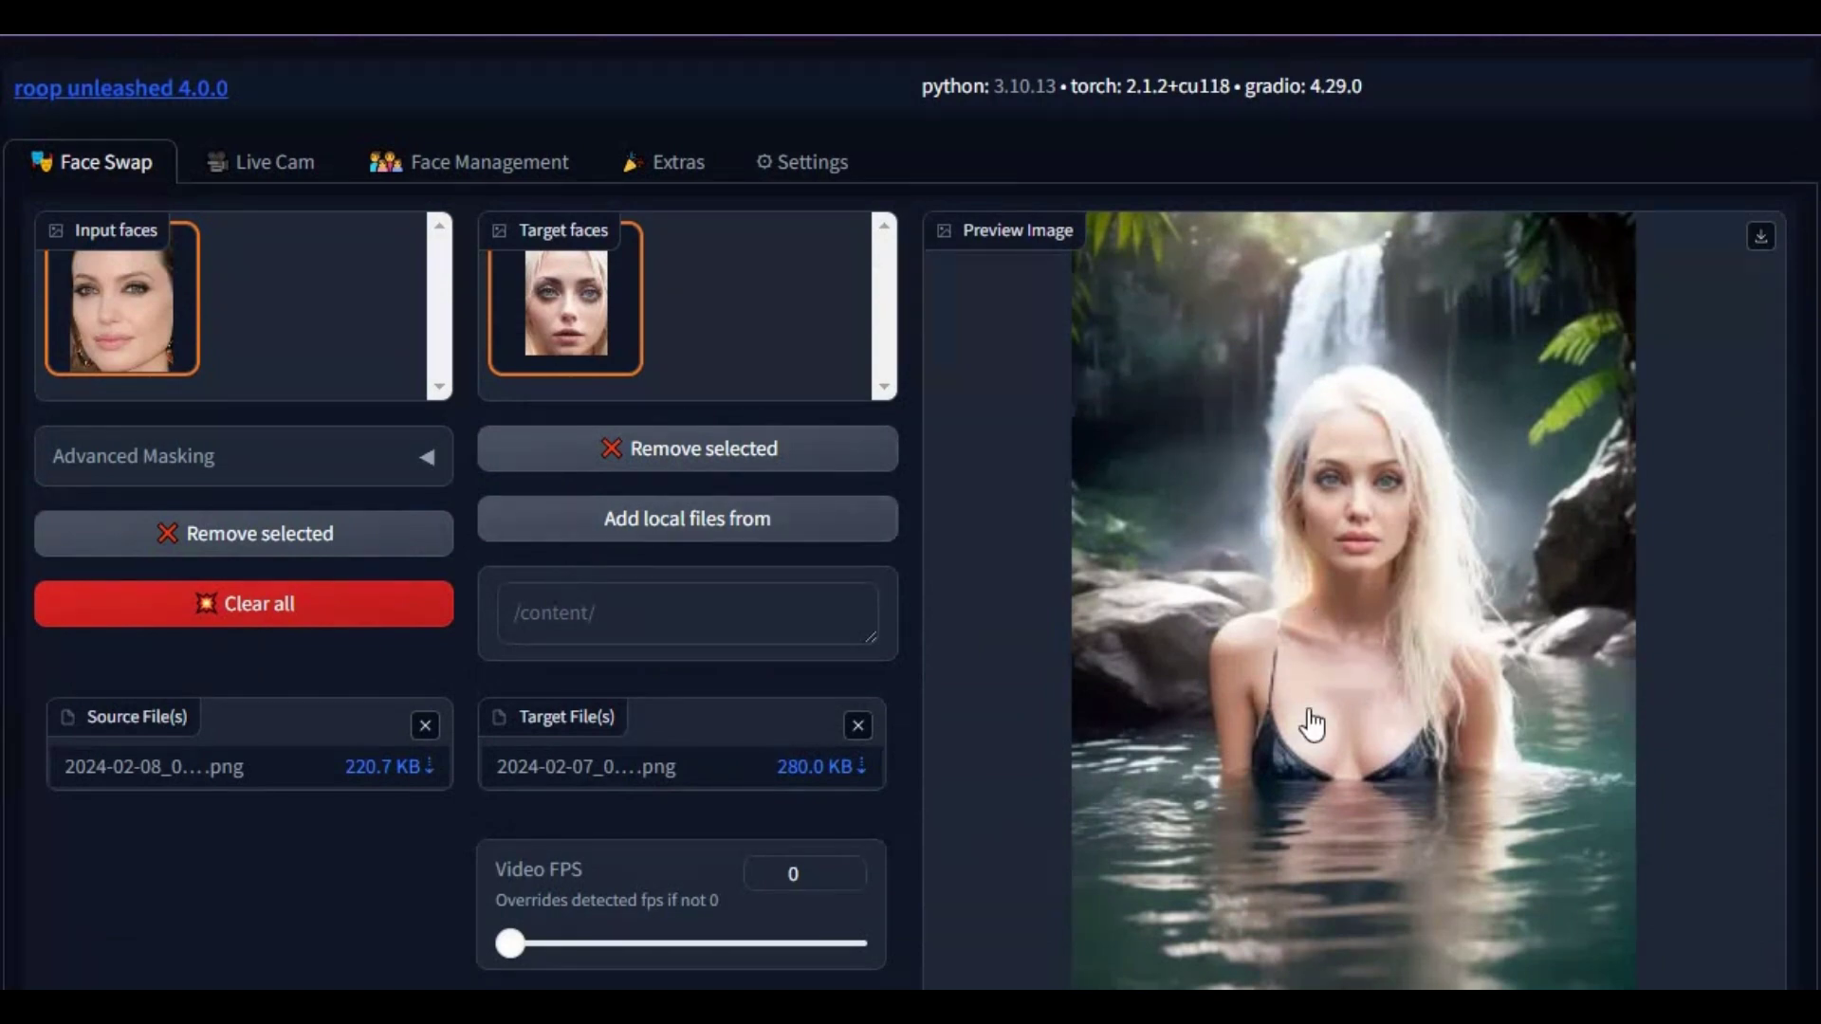
Step: Open the Extras tab and view the Colorizer/FilterFX and Enhancer option lists
click(667, 168)
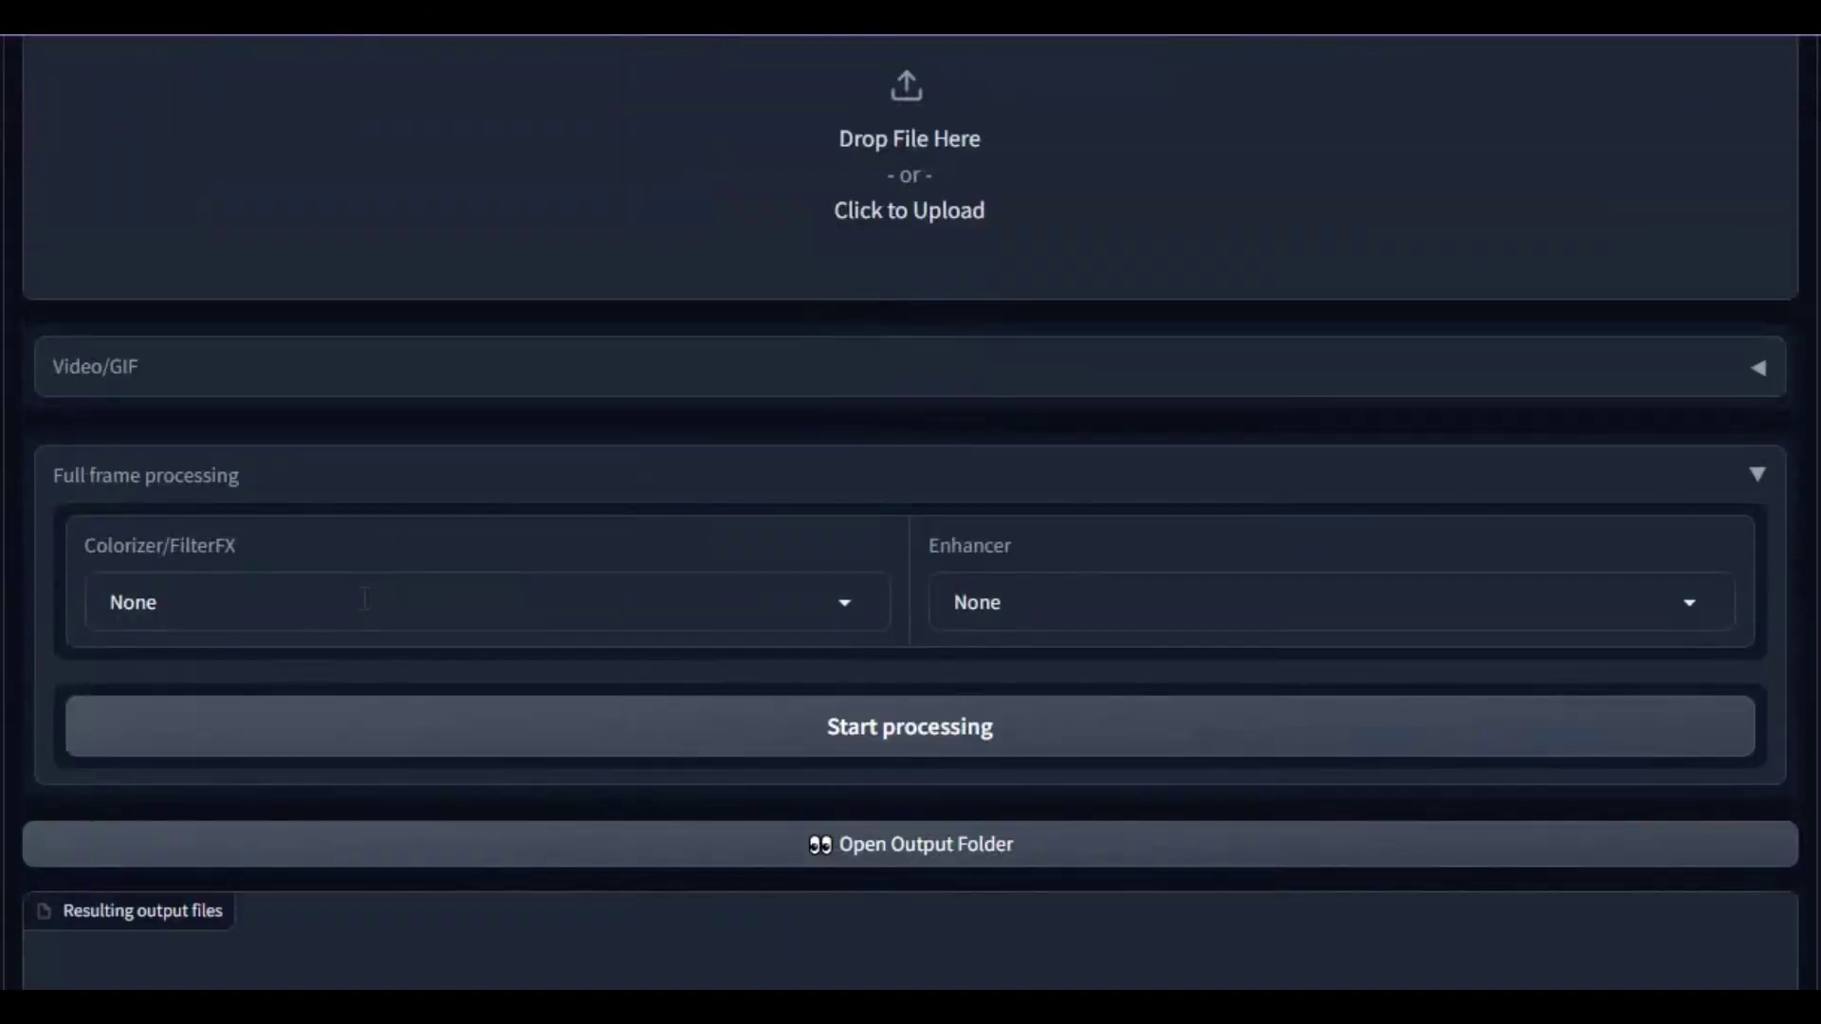
click(364, 600)
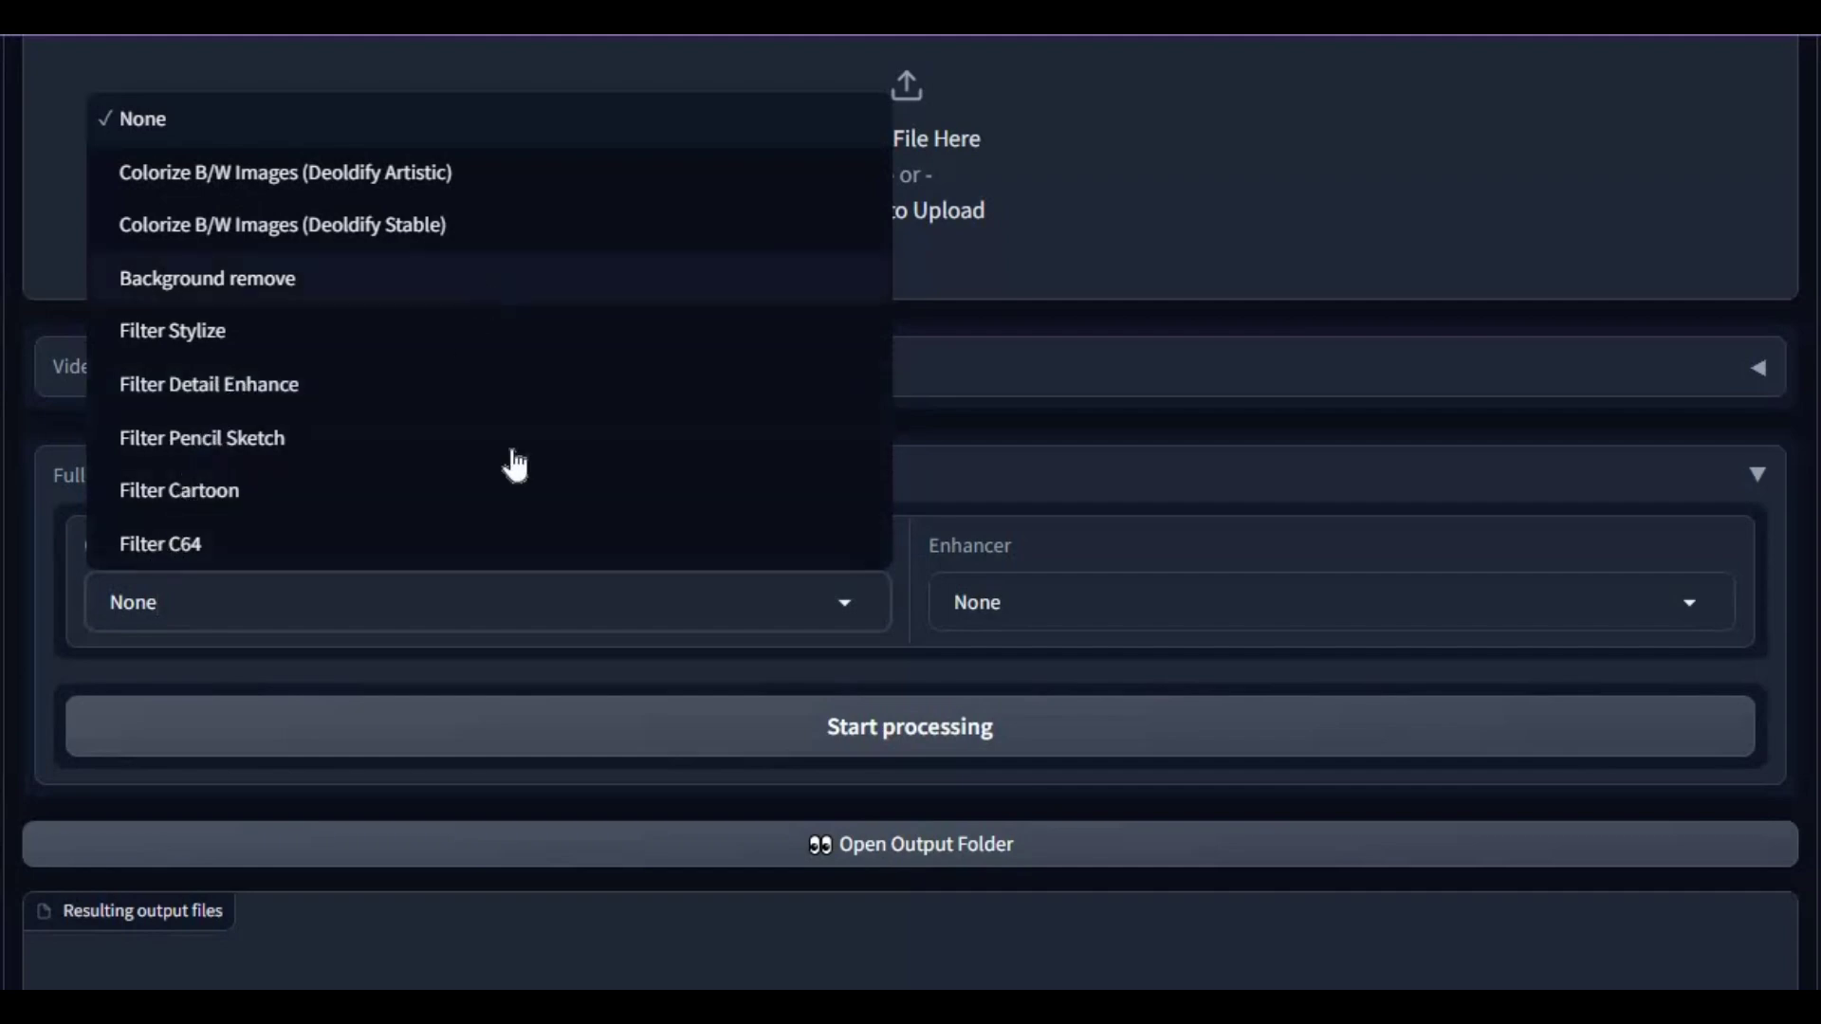
click(1097, 602)
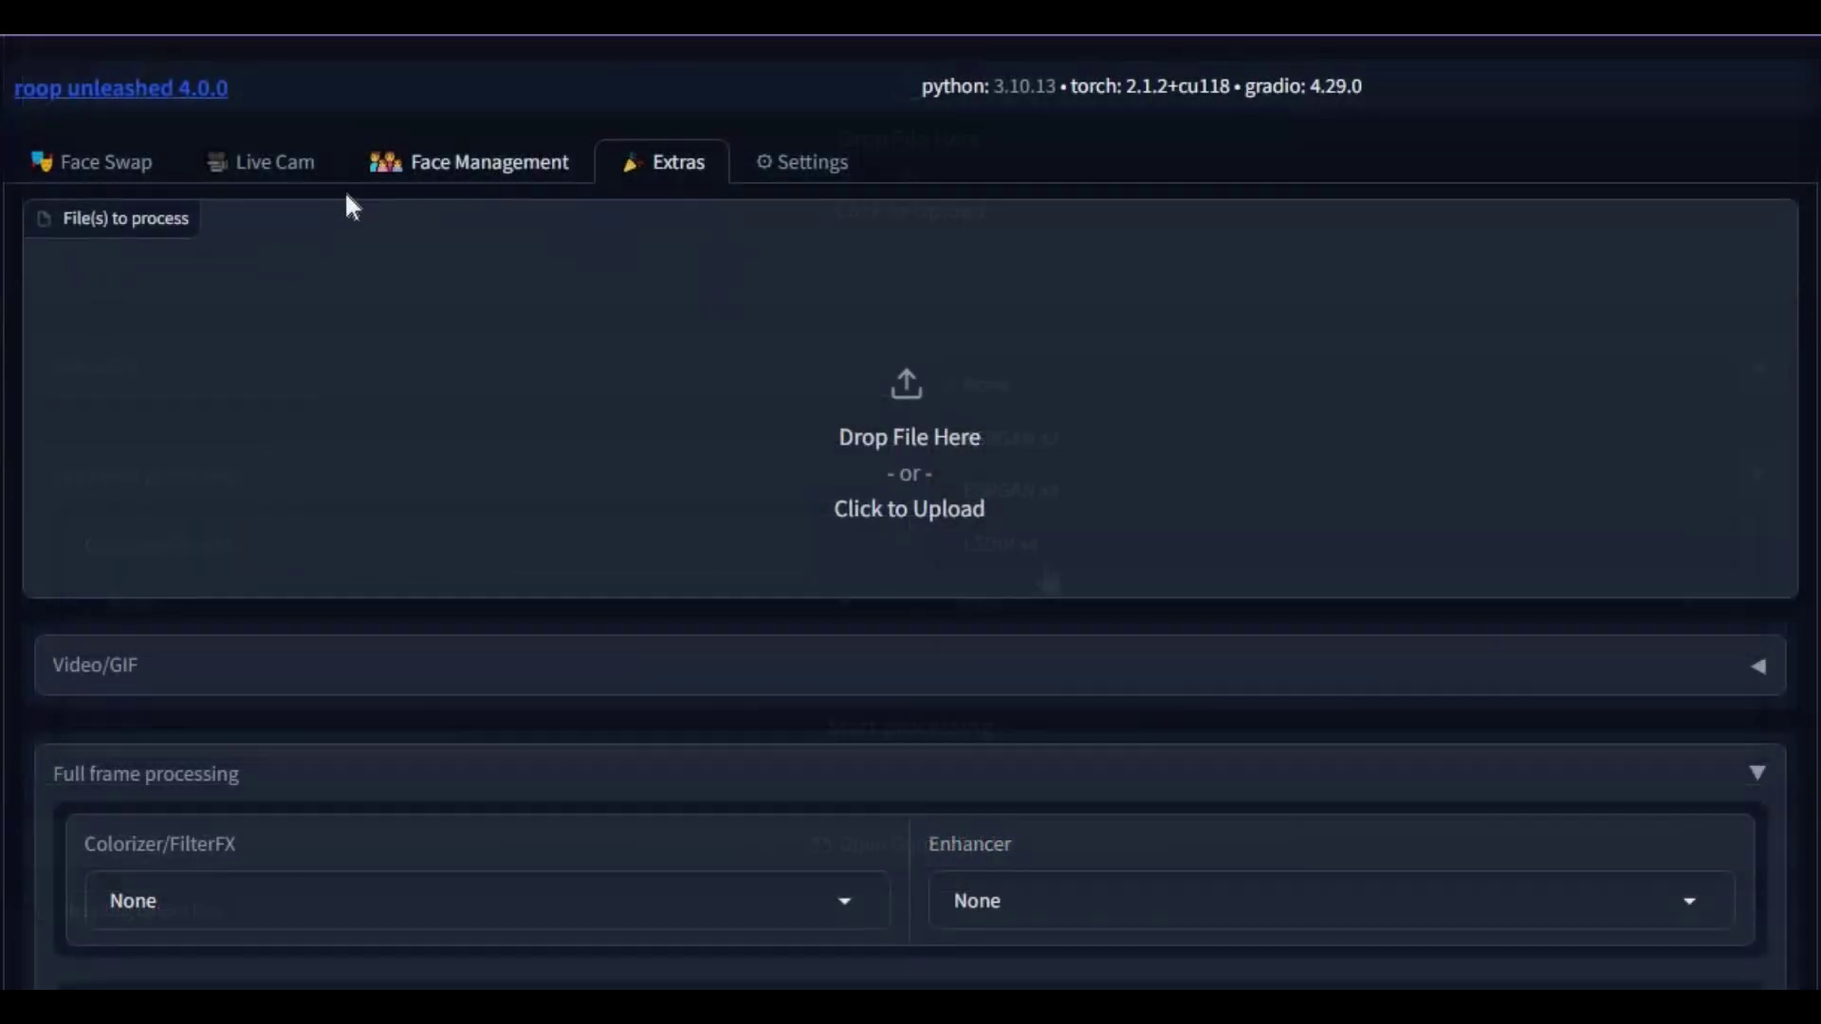
Step: Open the Face Management tab to view the faceset creation panels
click(449, 168)
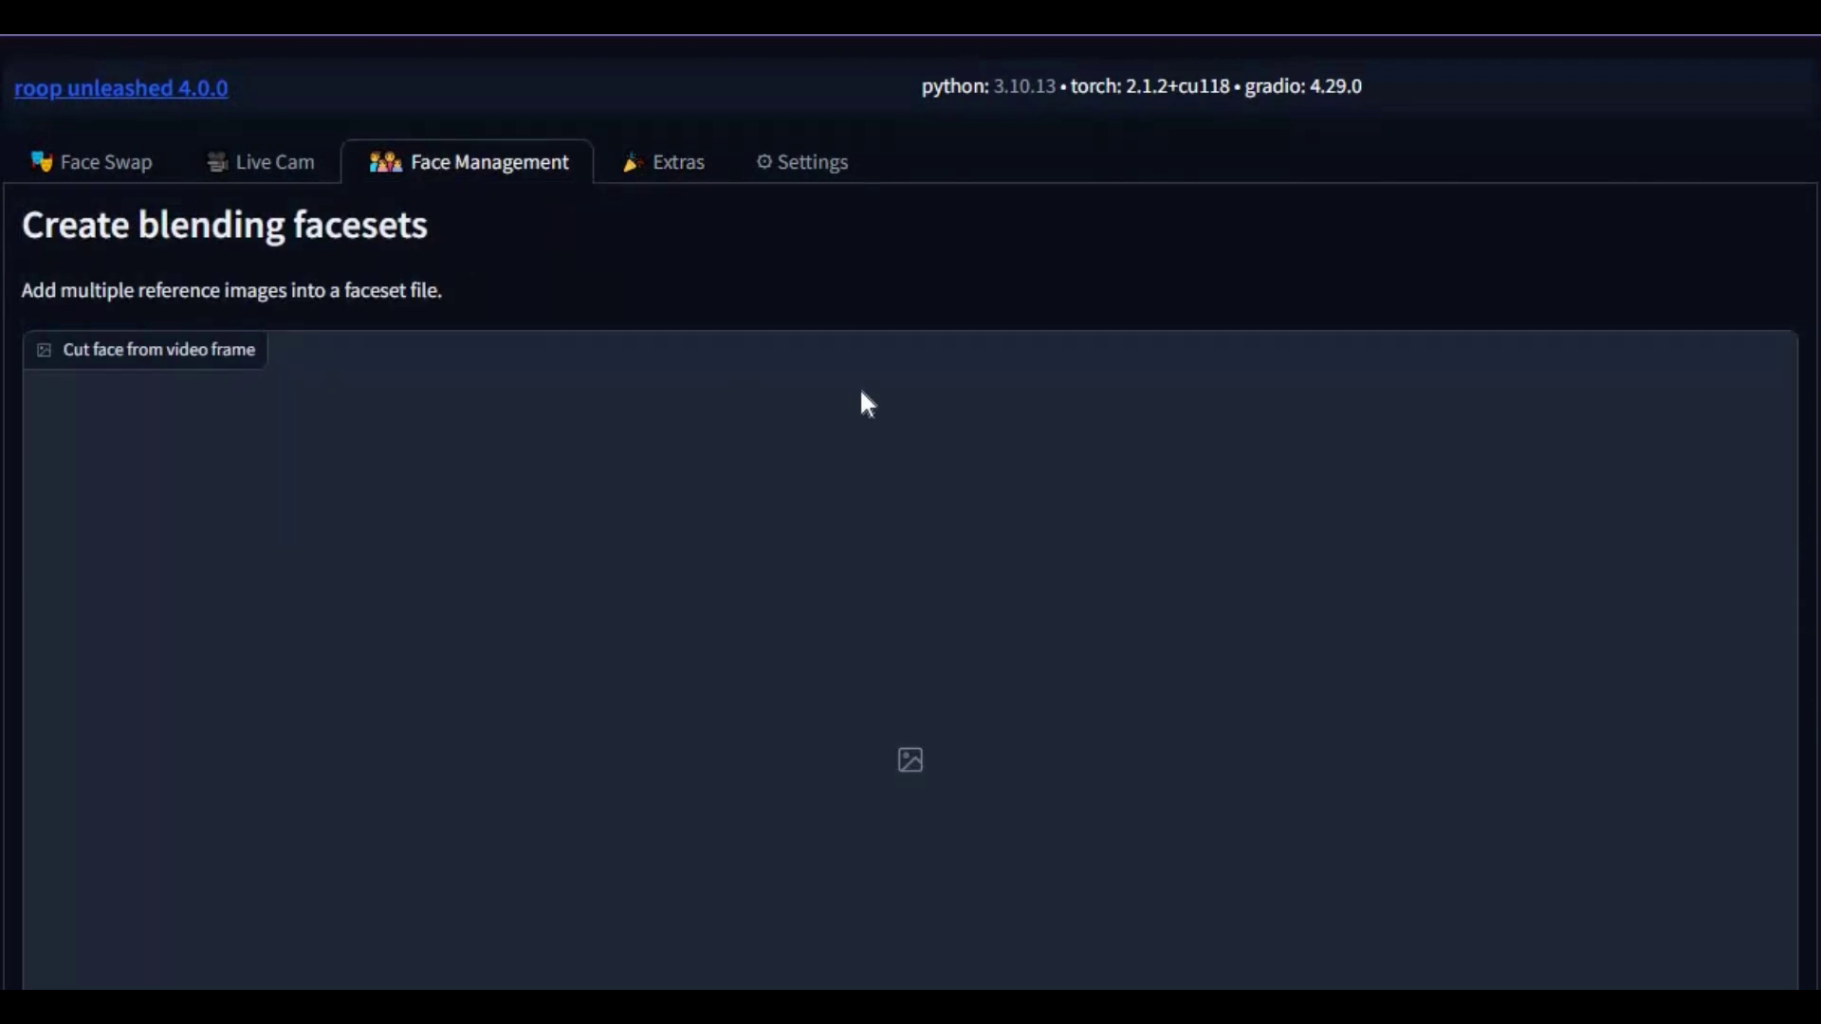
scroll(860, 387, down, 3)
scroll(859, 389, down, 3)
scroll(860, 388, down, 1)
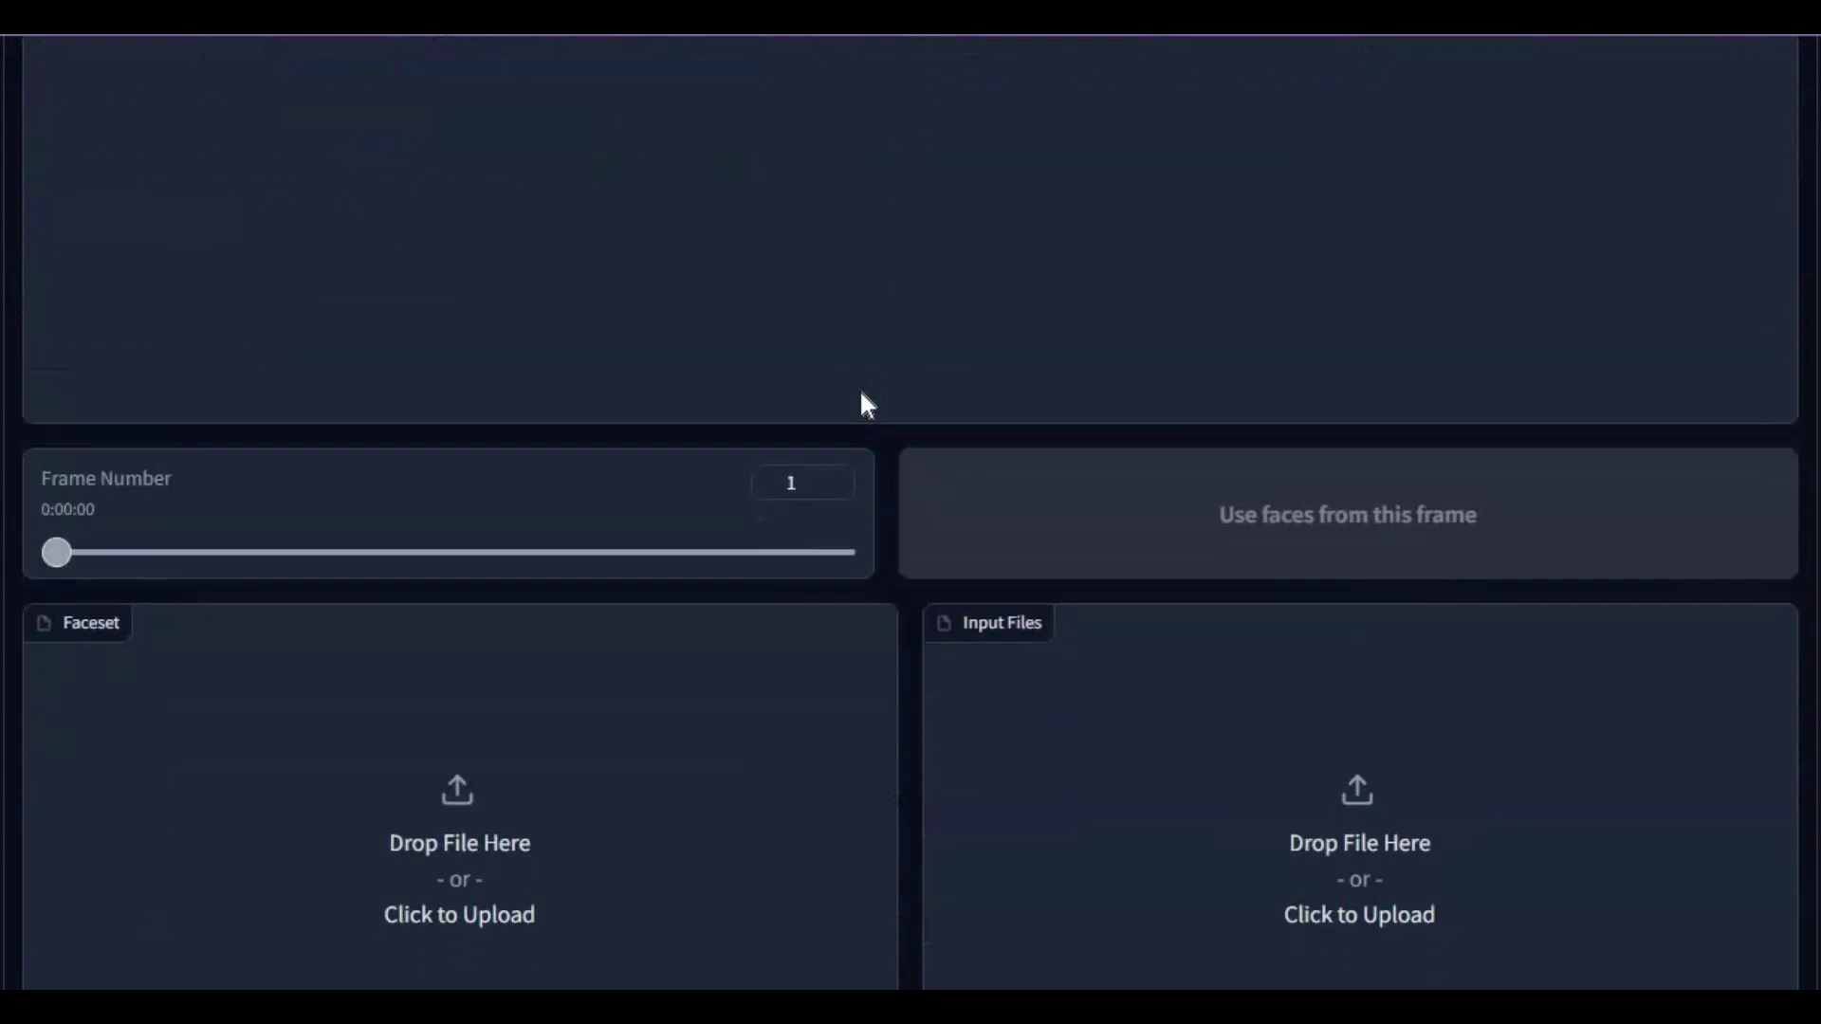
scroll(859, 389, down, 2)
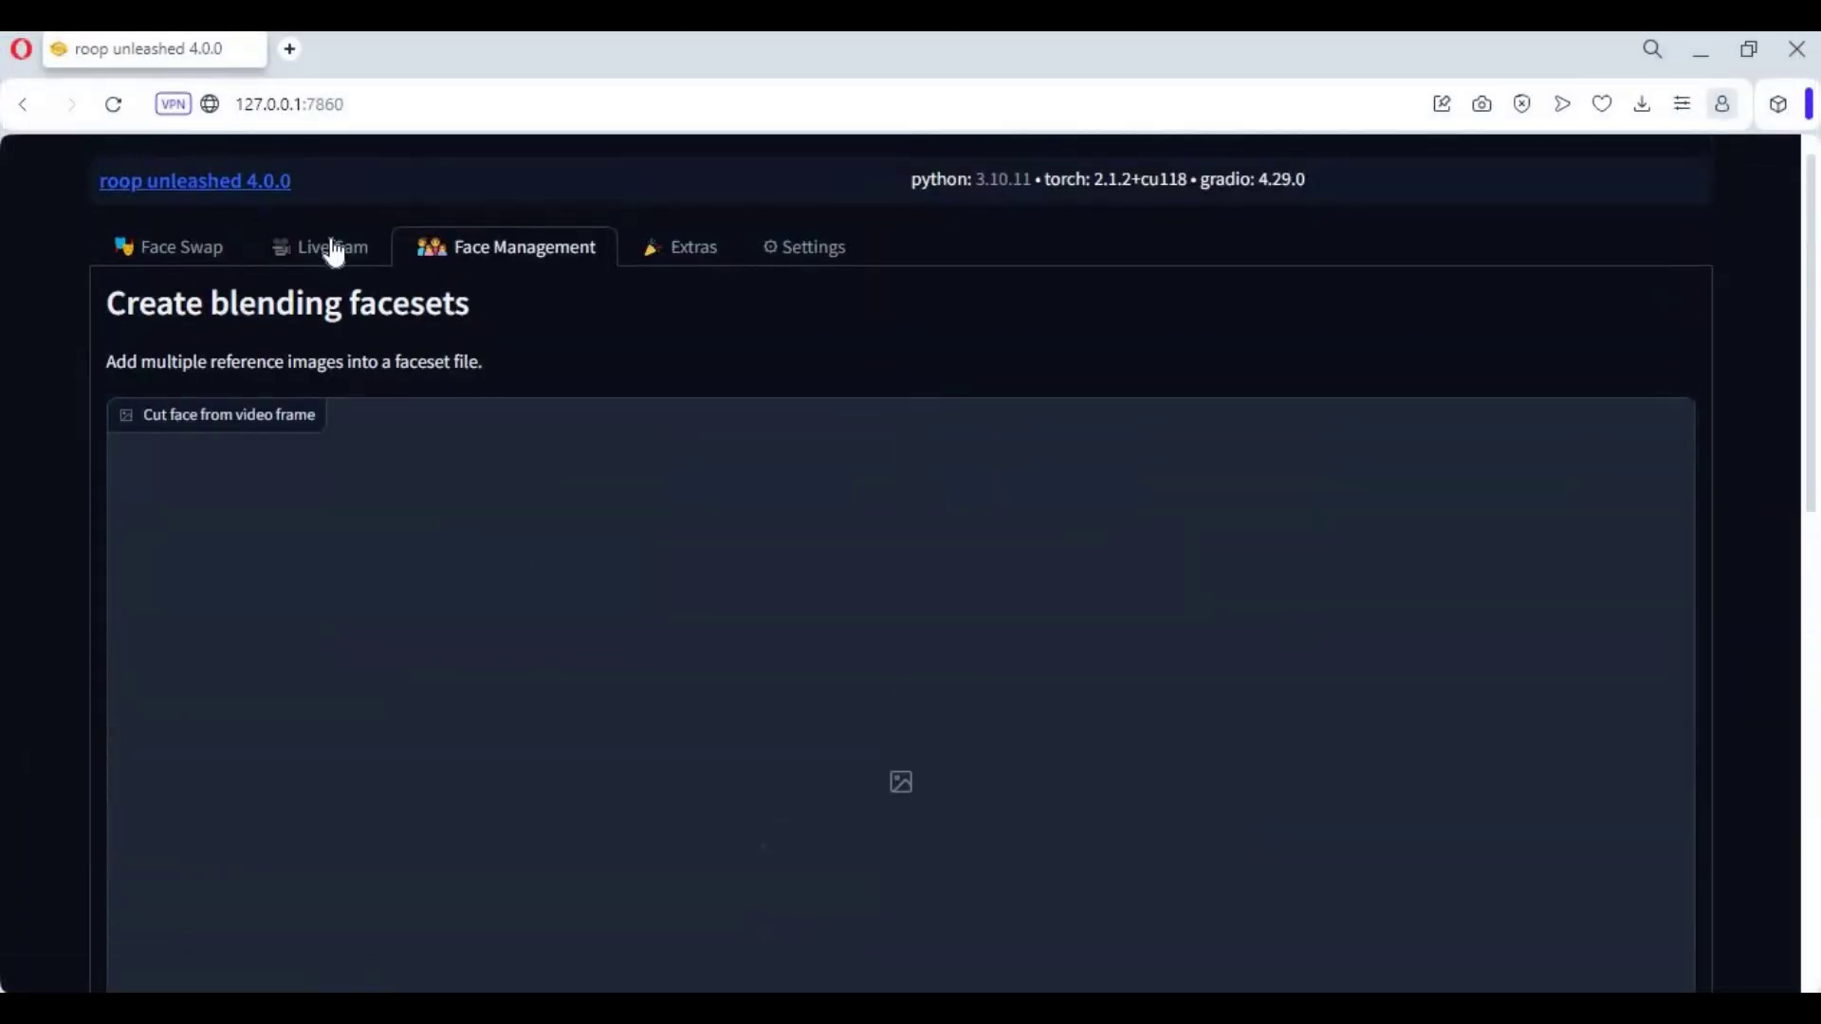
Step: Start the Live Cam stream with camera 0 forwarding to the virtual camera, then bring up OBS
click(332, 246)
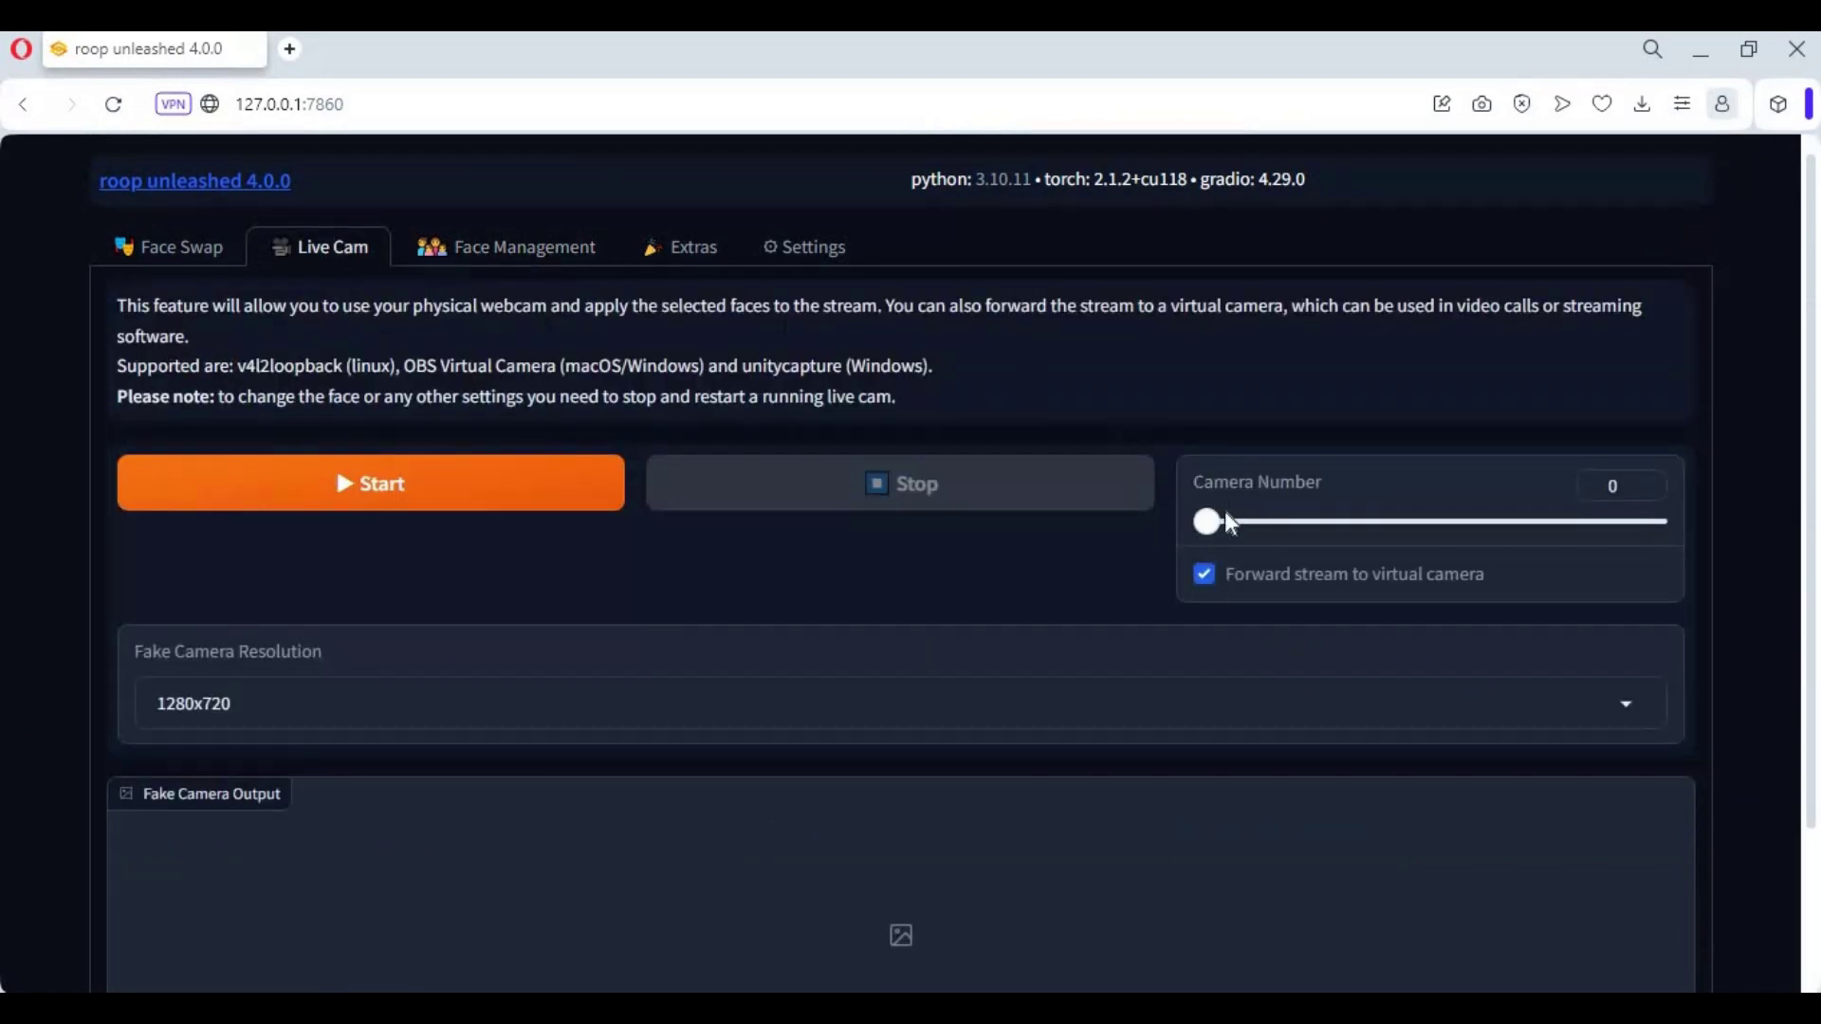
click(422, 494)
scroll(658, 507, down, 3)
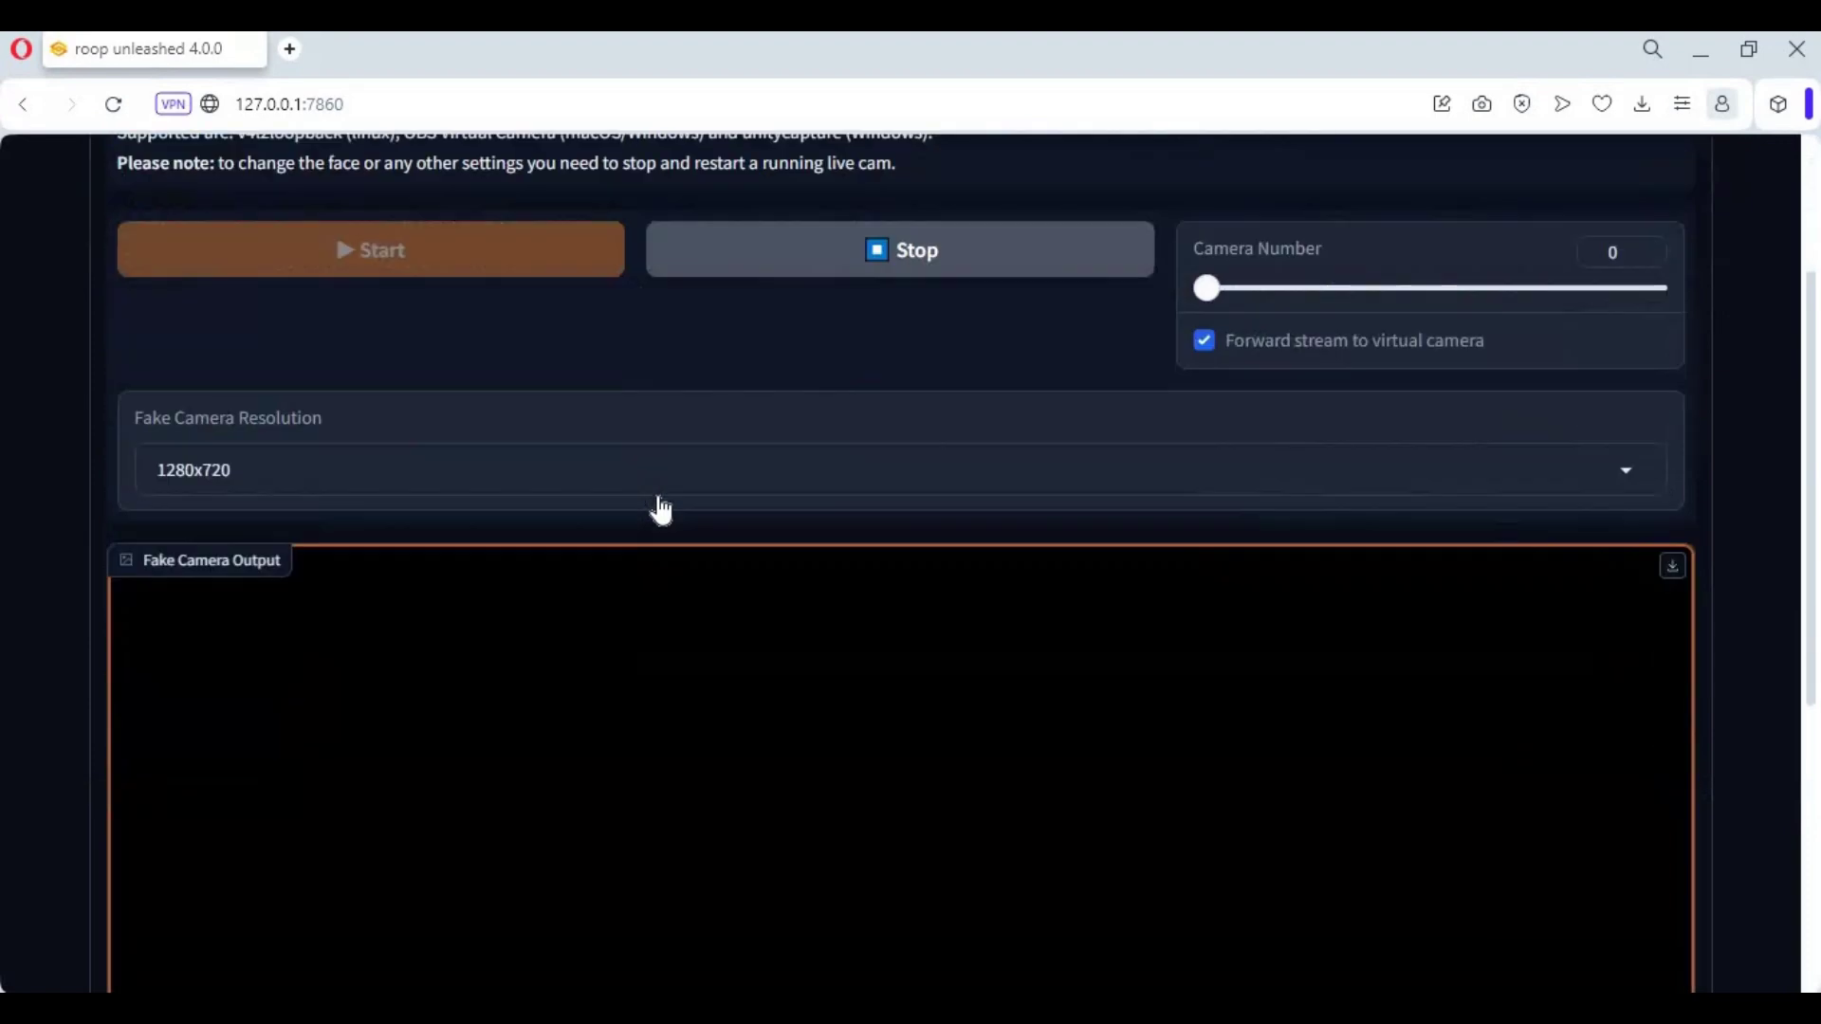
scroll(659, 507, down, 3)
scroll(659, 506, down, 3)
scroll(659, 506, up, 1)
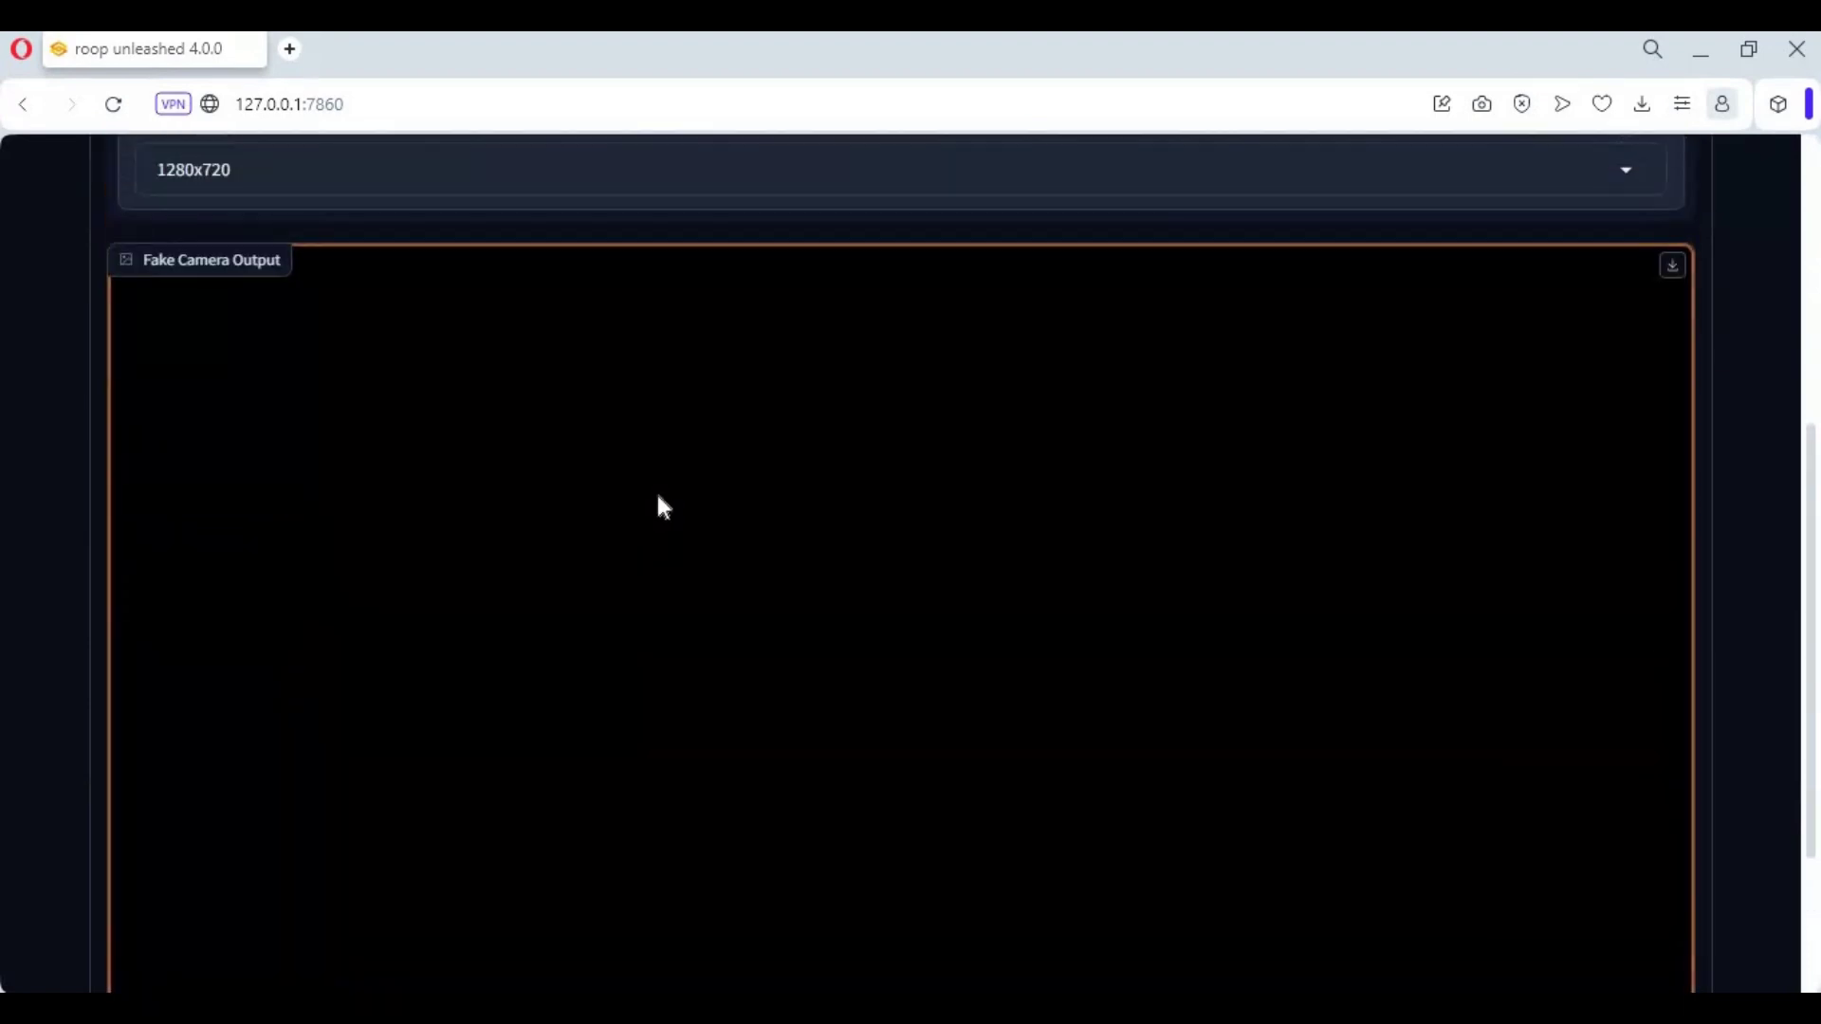
scroll(659, 507, down, 1)
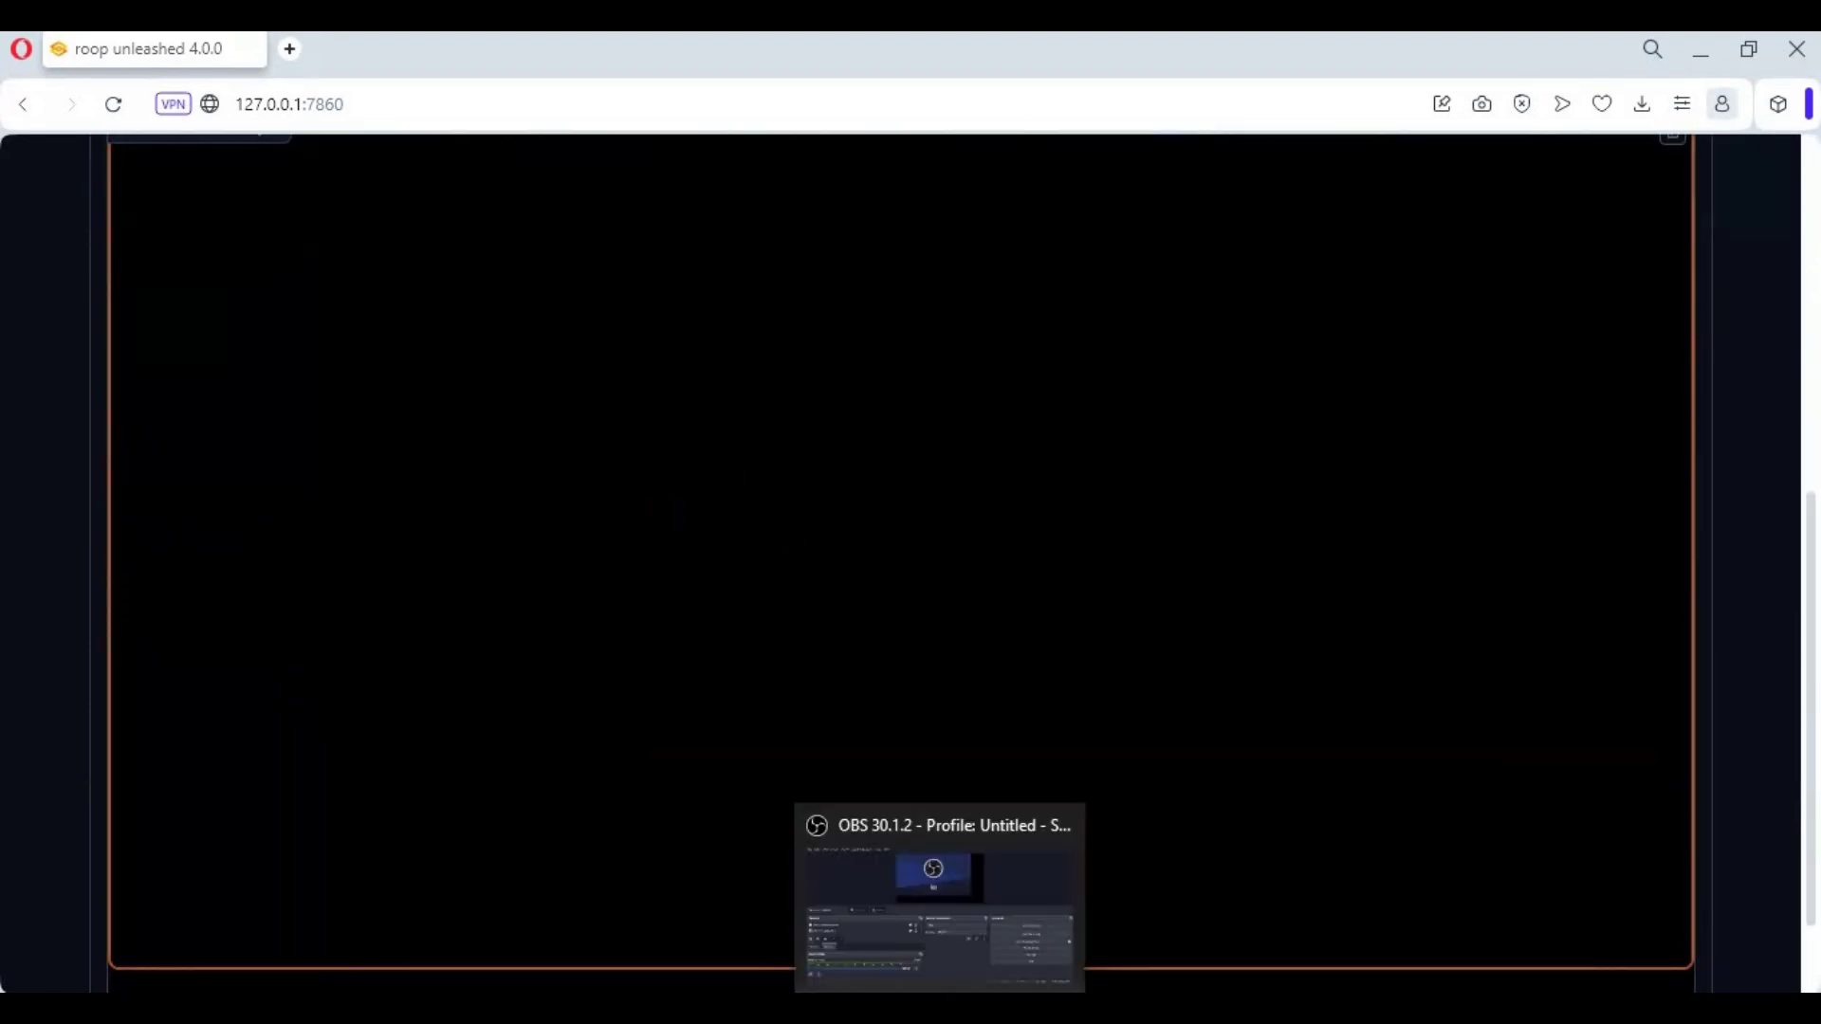
click(940, 982)
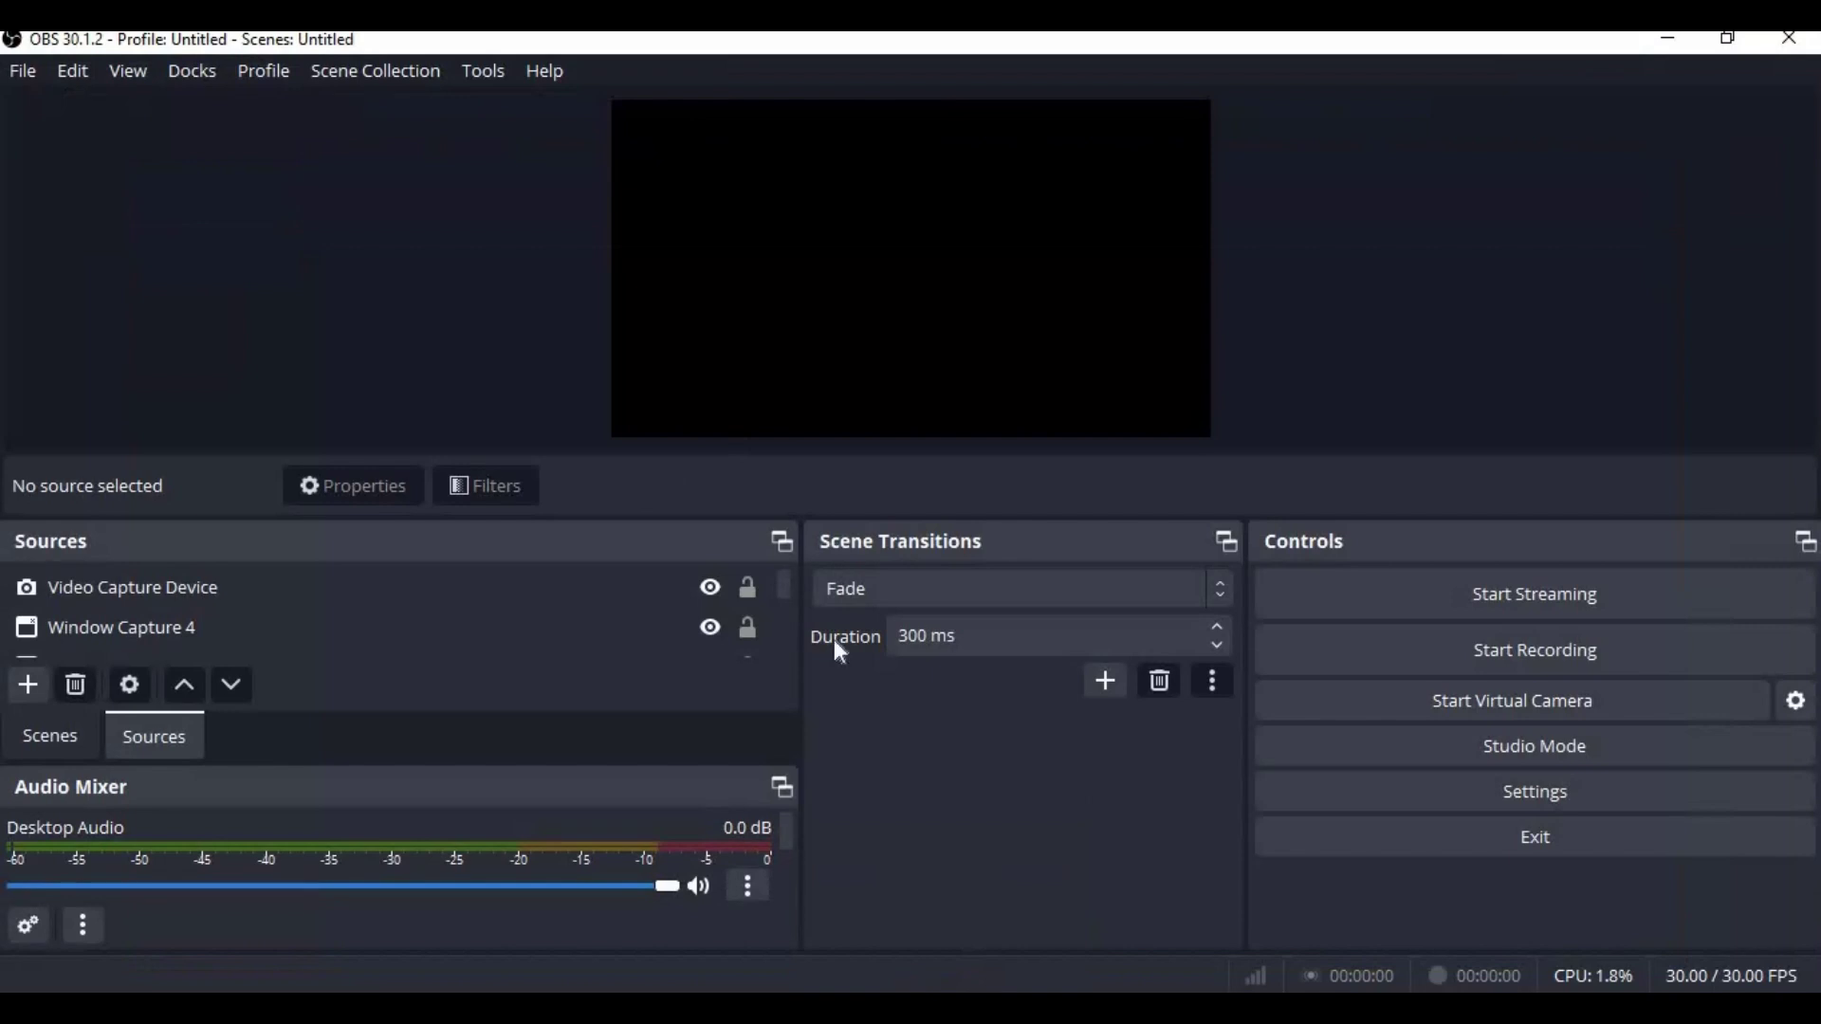
Step: Start OBS Studio's virtual camera, then select the browser's address bar
click(1511, 700)
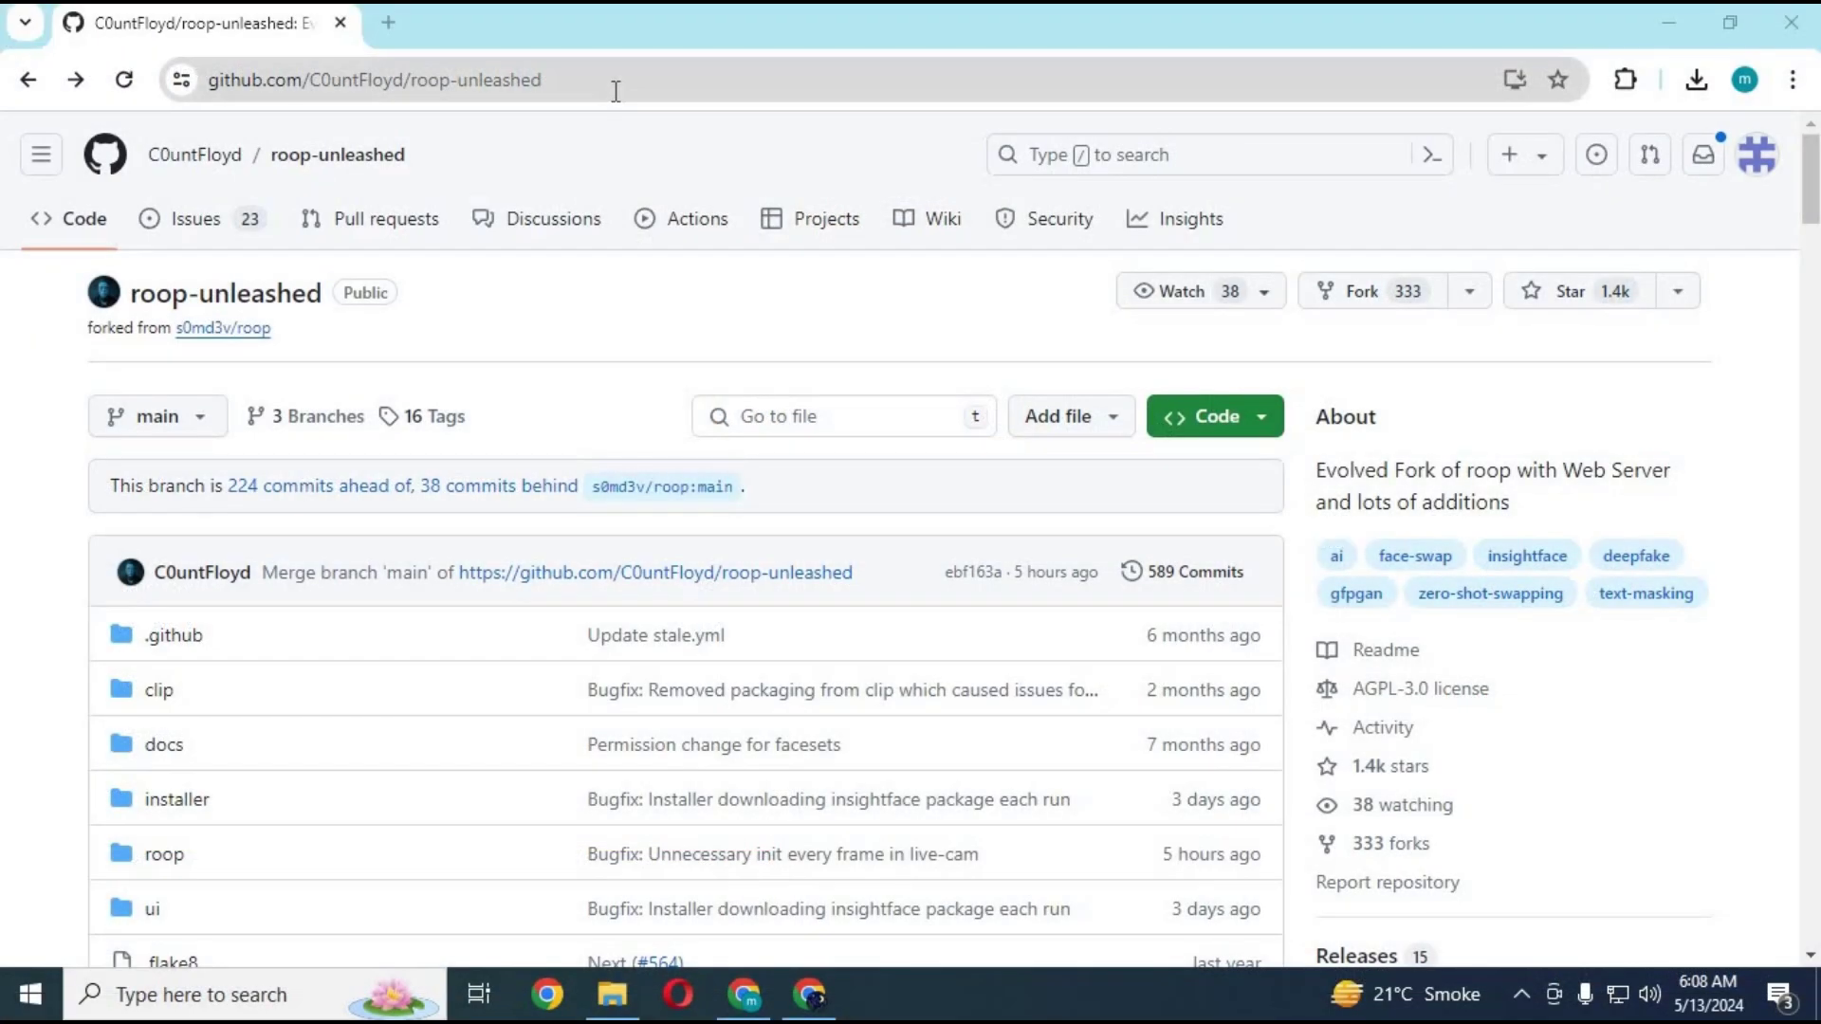
click(614, 81)
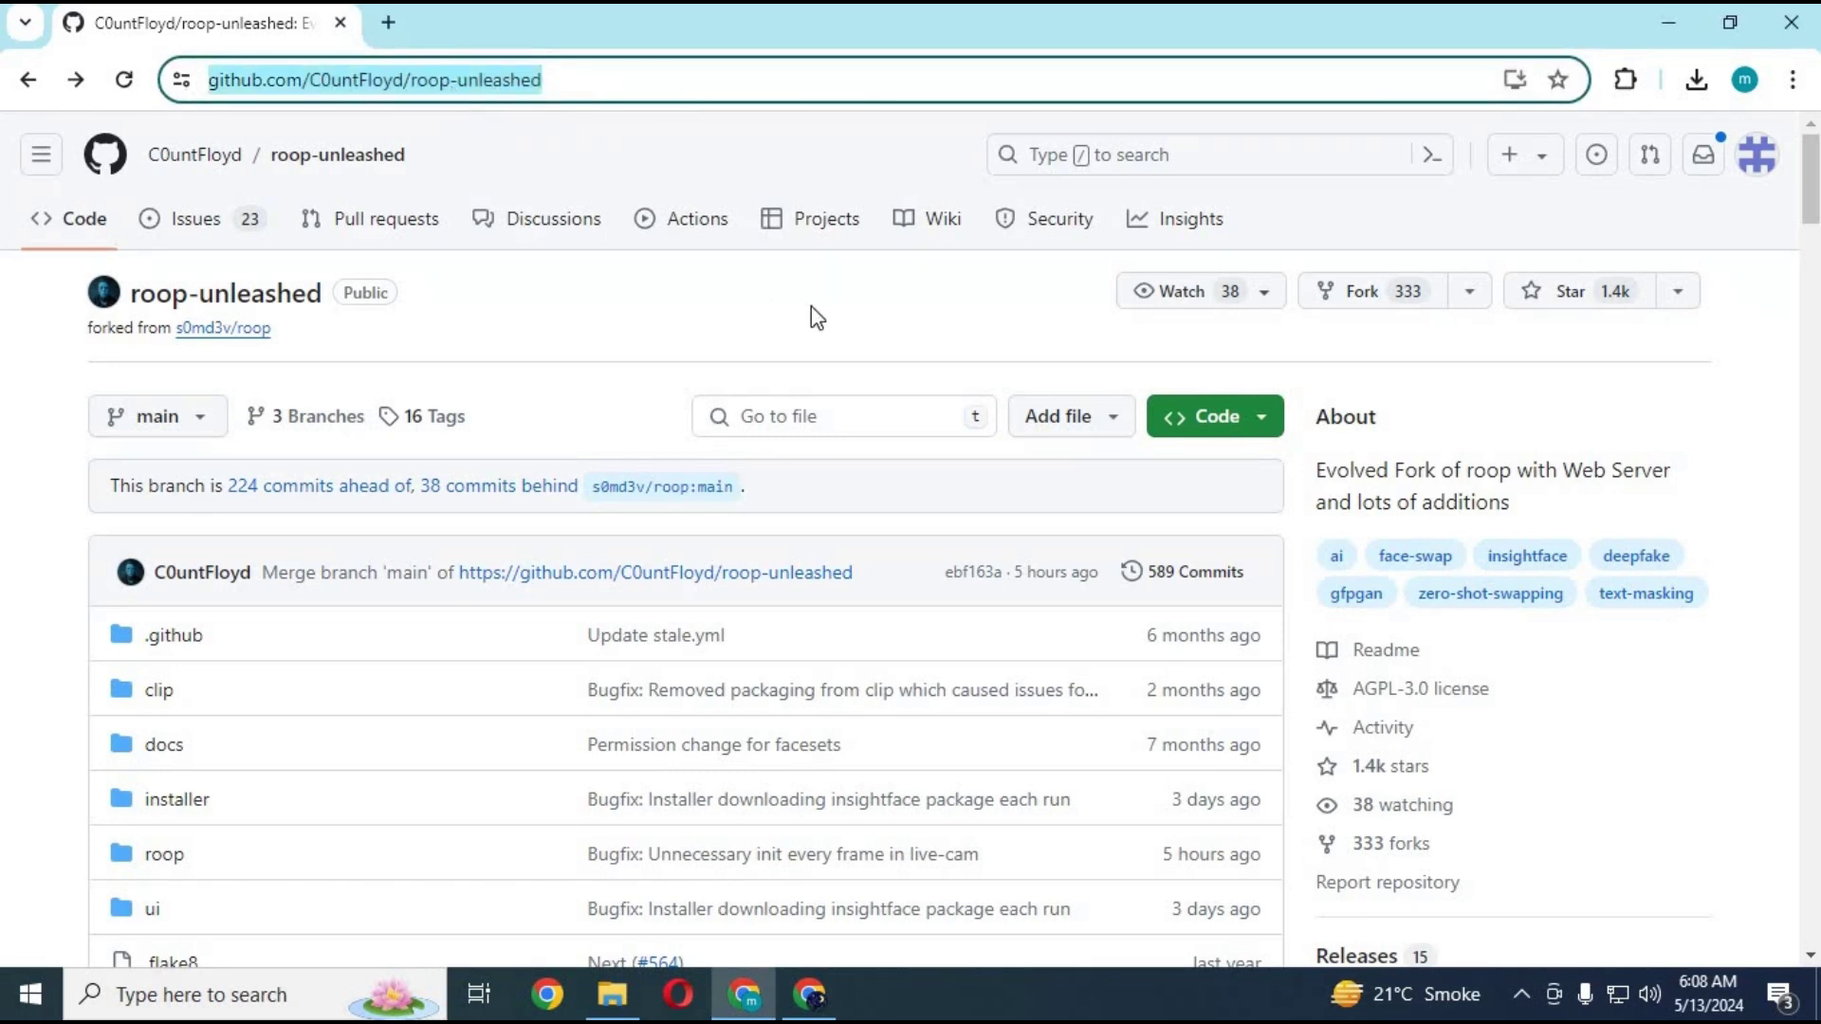
scroll(774, 337, down, 5)
scroll(774, 338, down, 2)
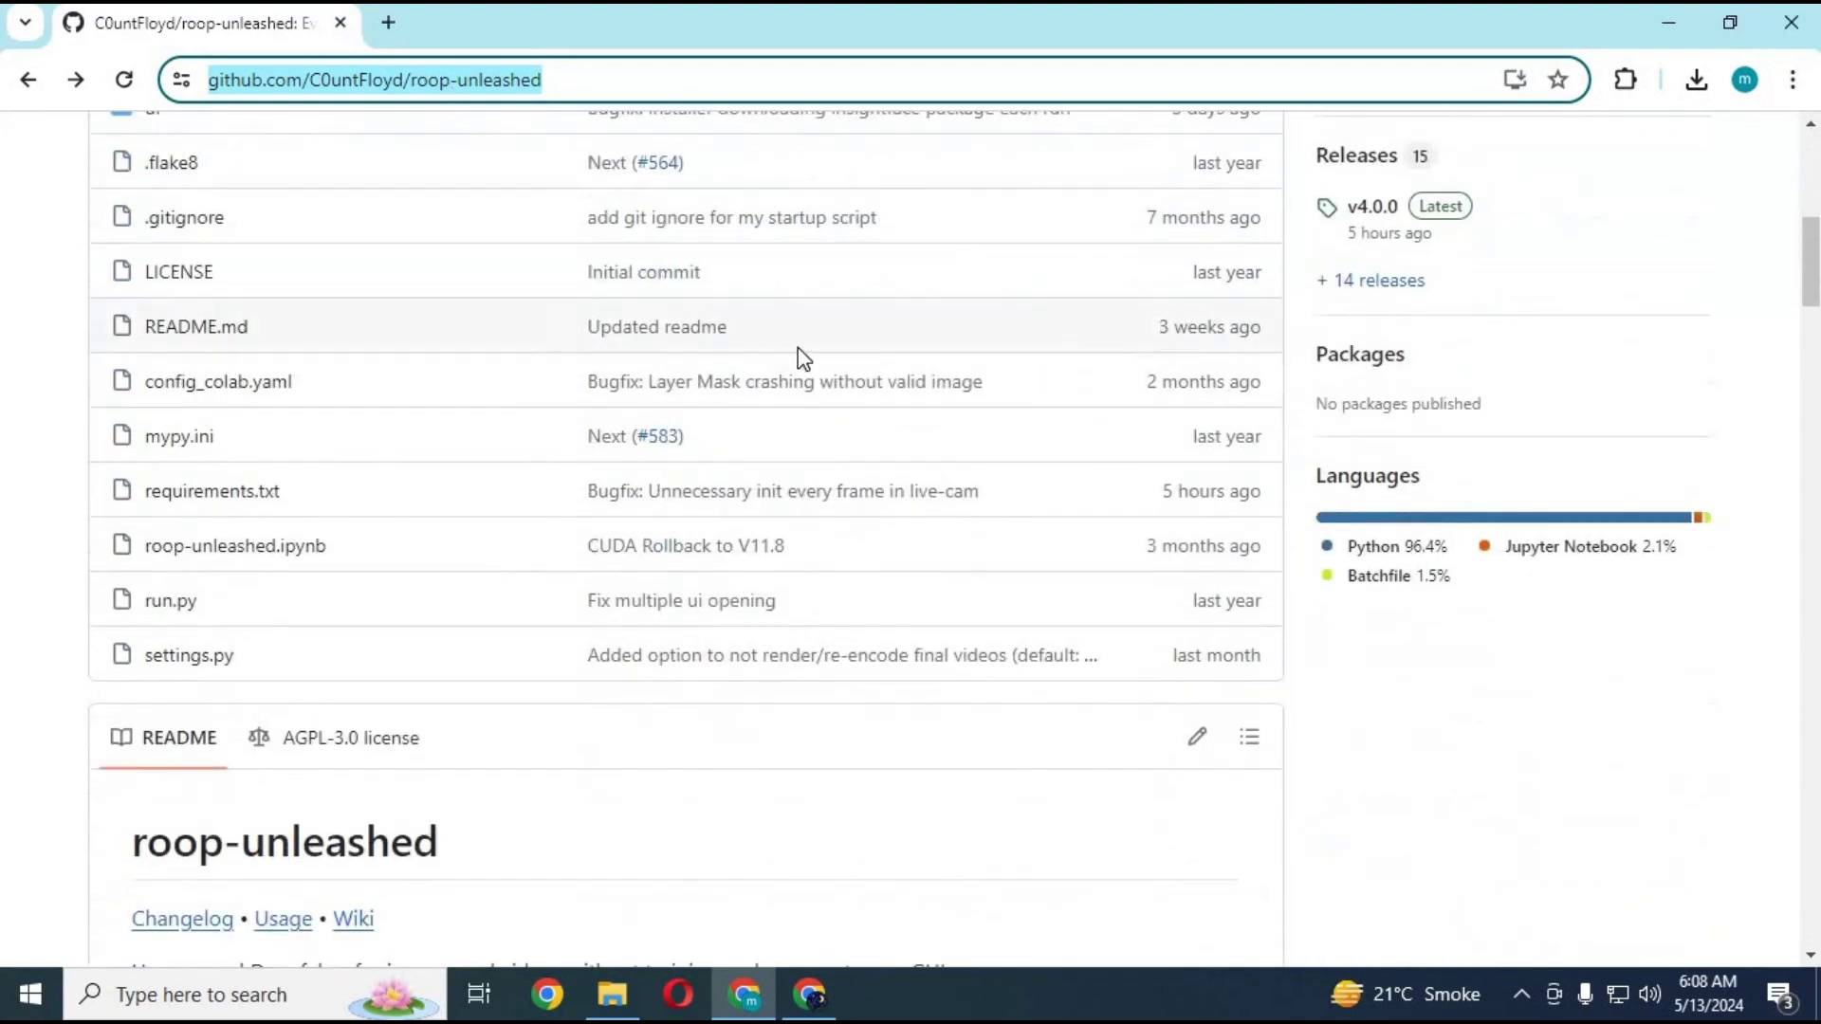
scroll(798, 347, up, 2)
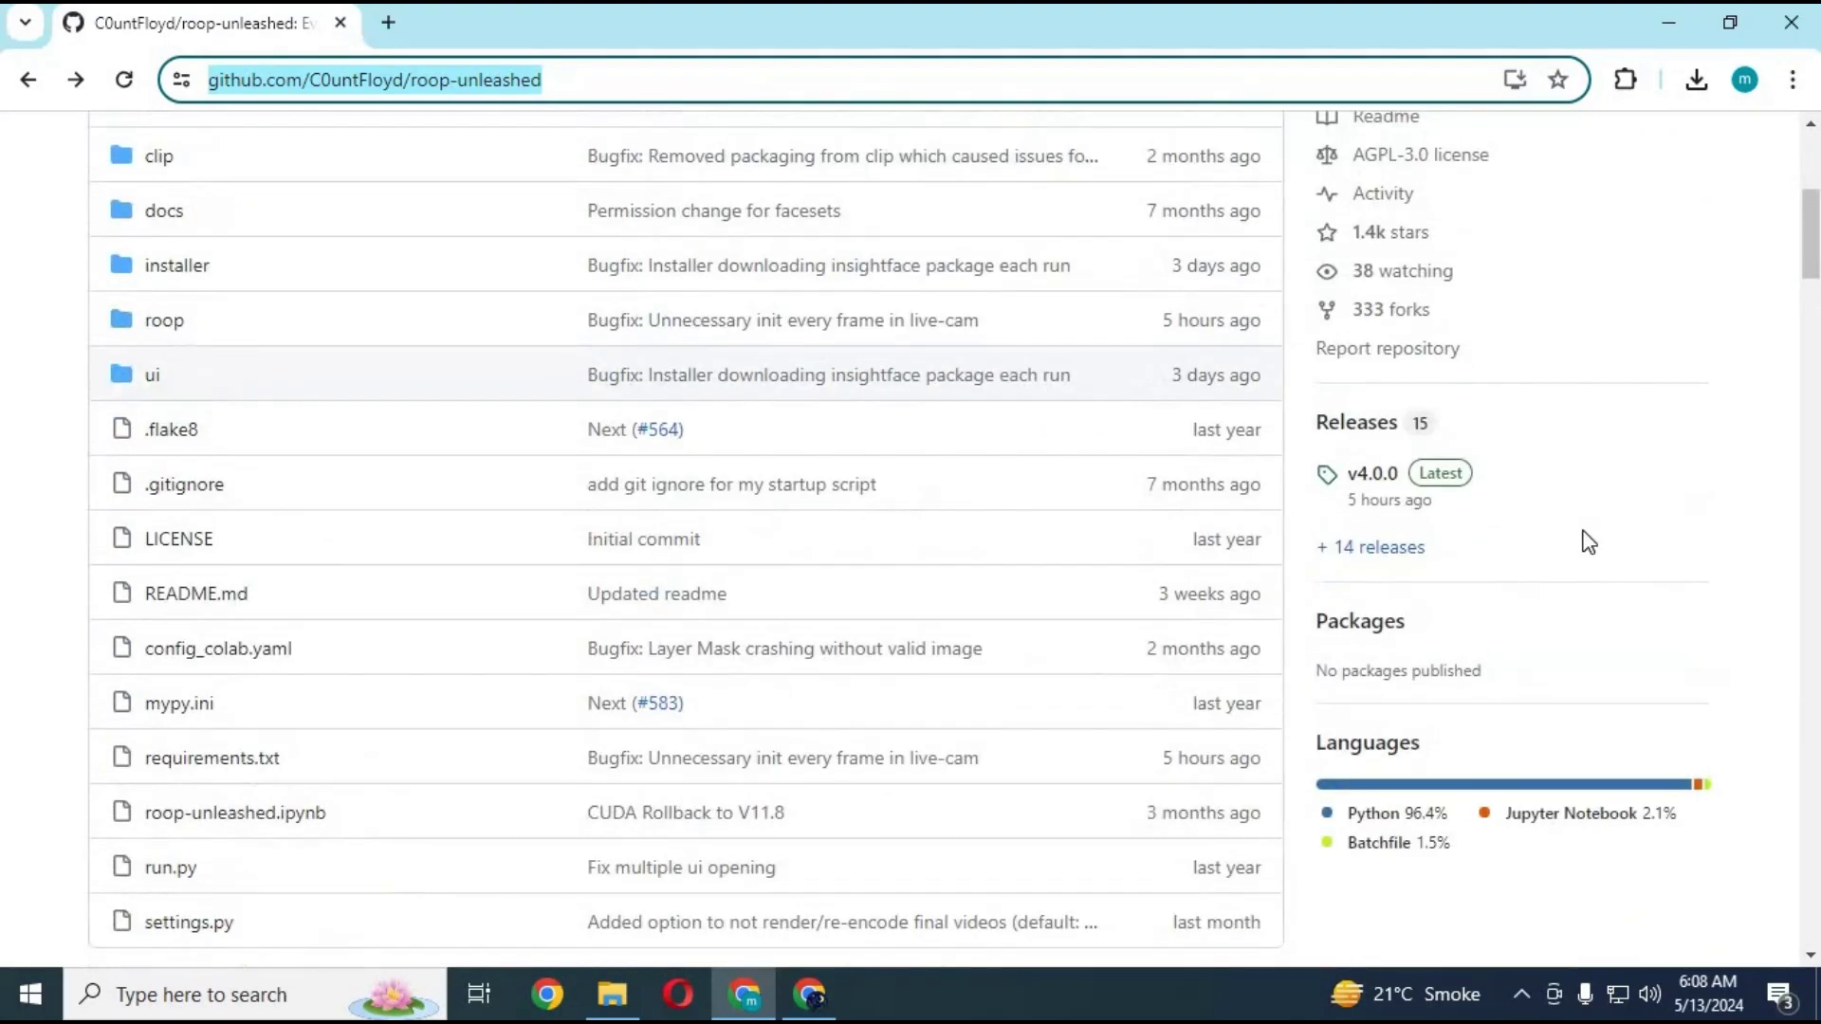
Step: Open the roop-unleashed v4.0.0 release page from the repository's Releases section
click(1373, 474)
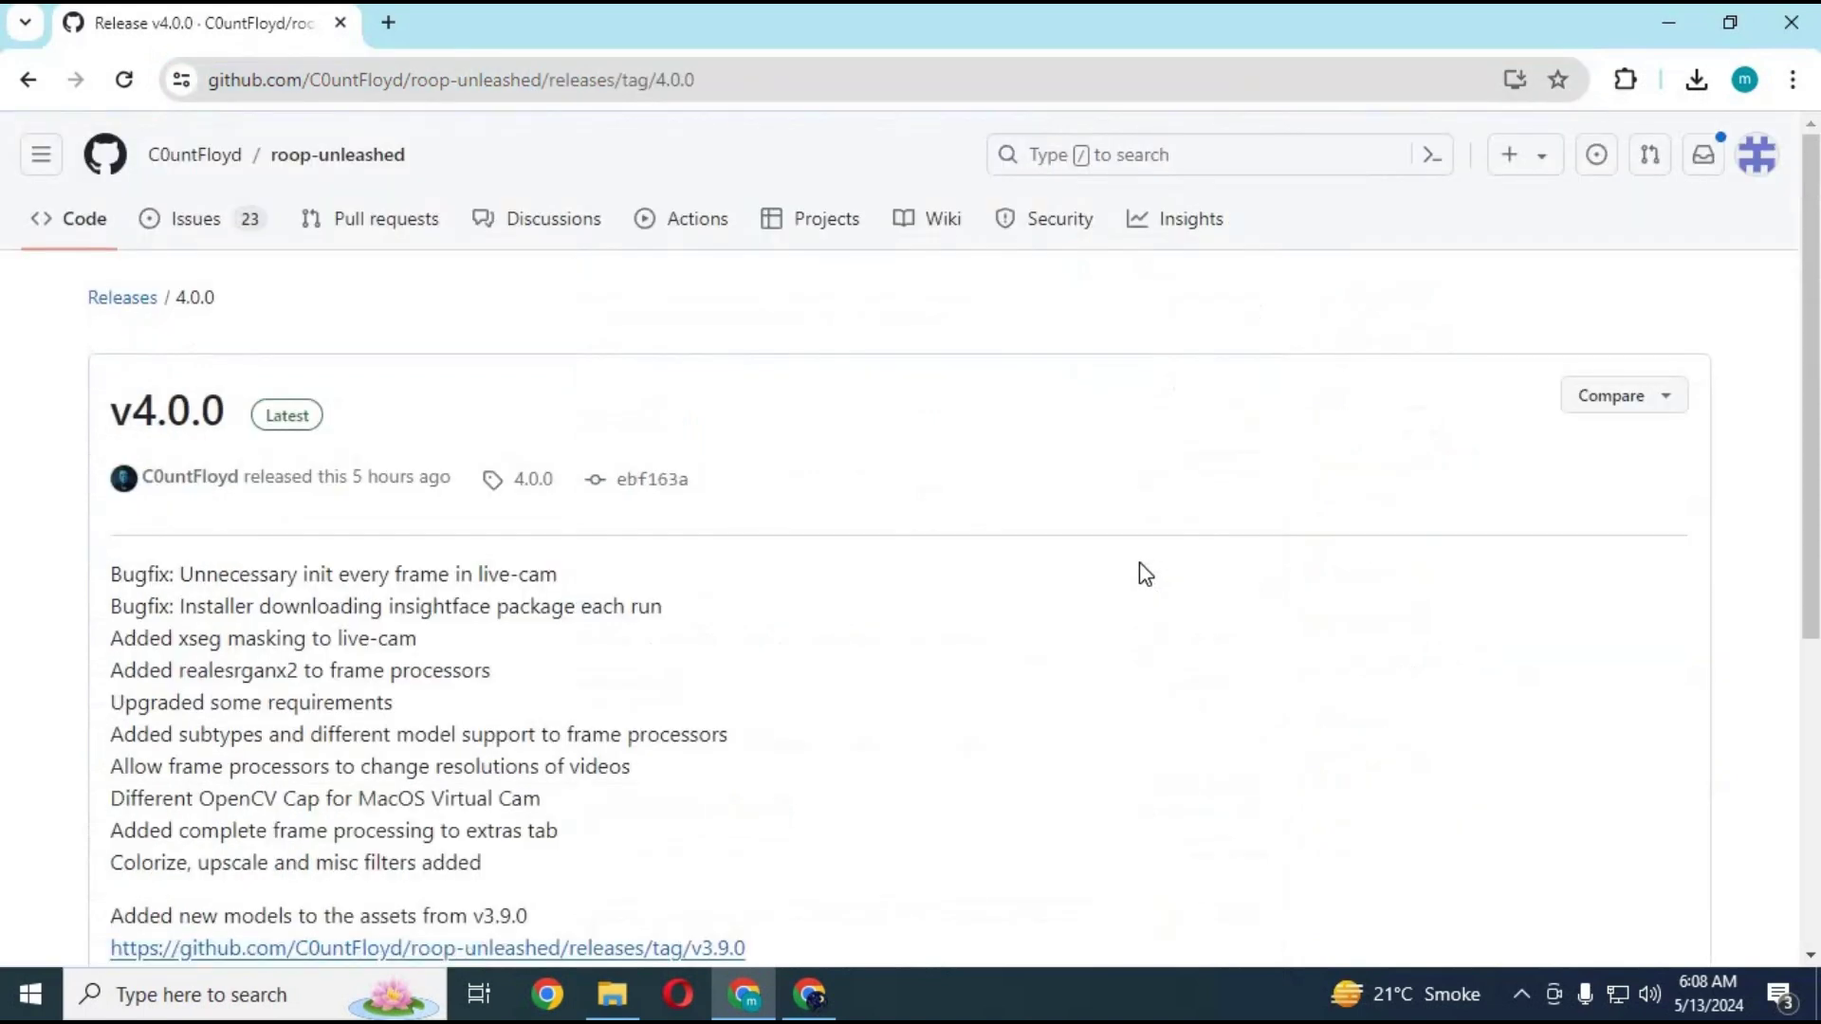
scroll(498, 476, down, 2)
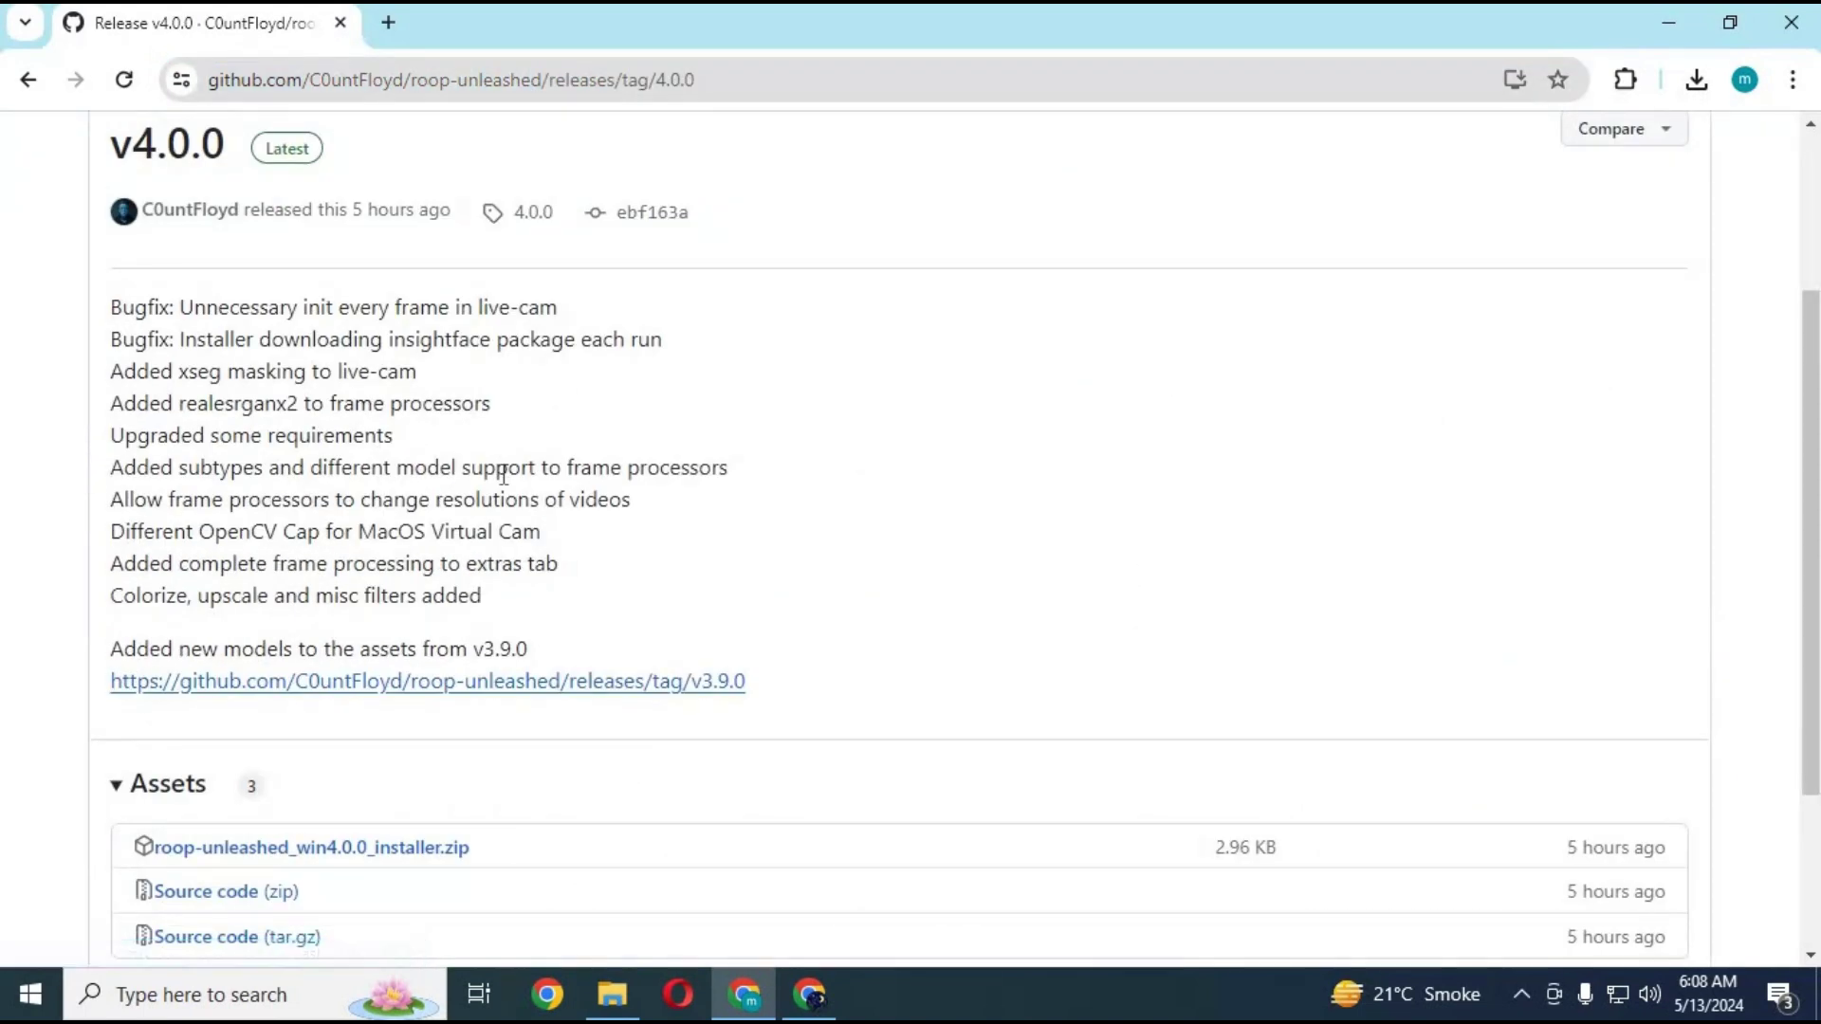
scroll(501, 477, up, 1)
scroll(501, 475, down, 3)
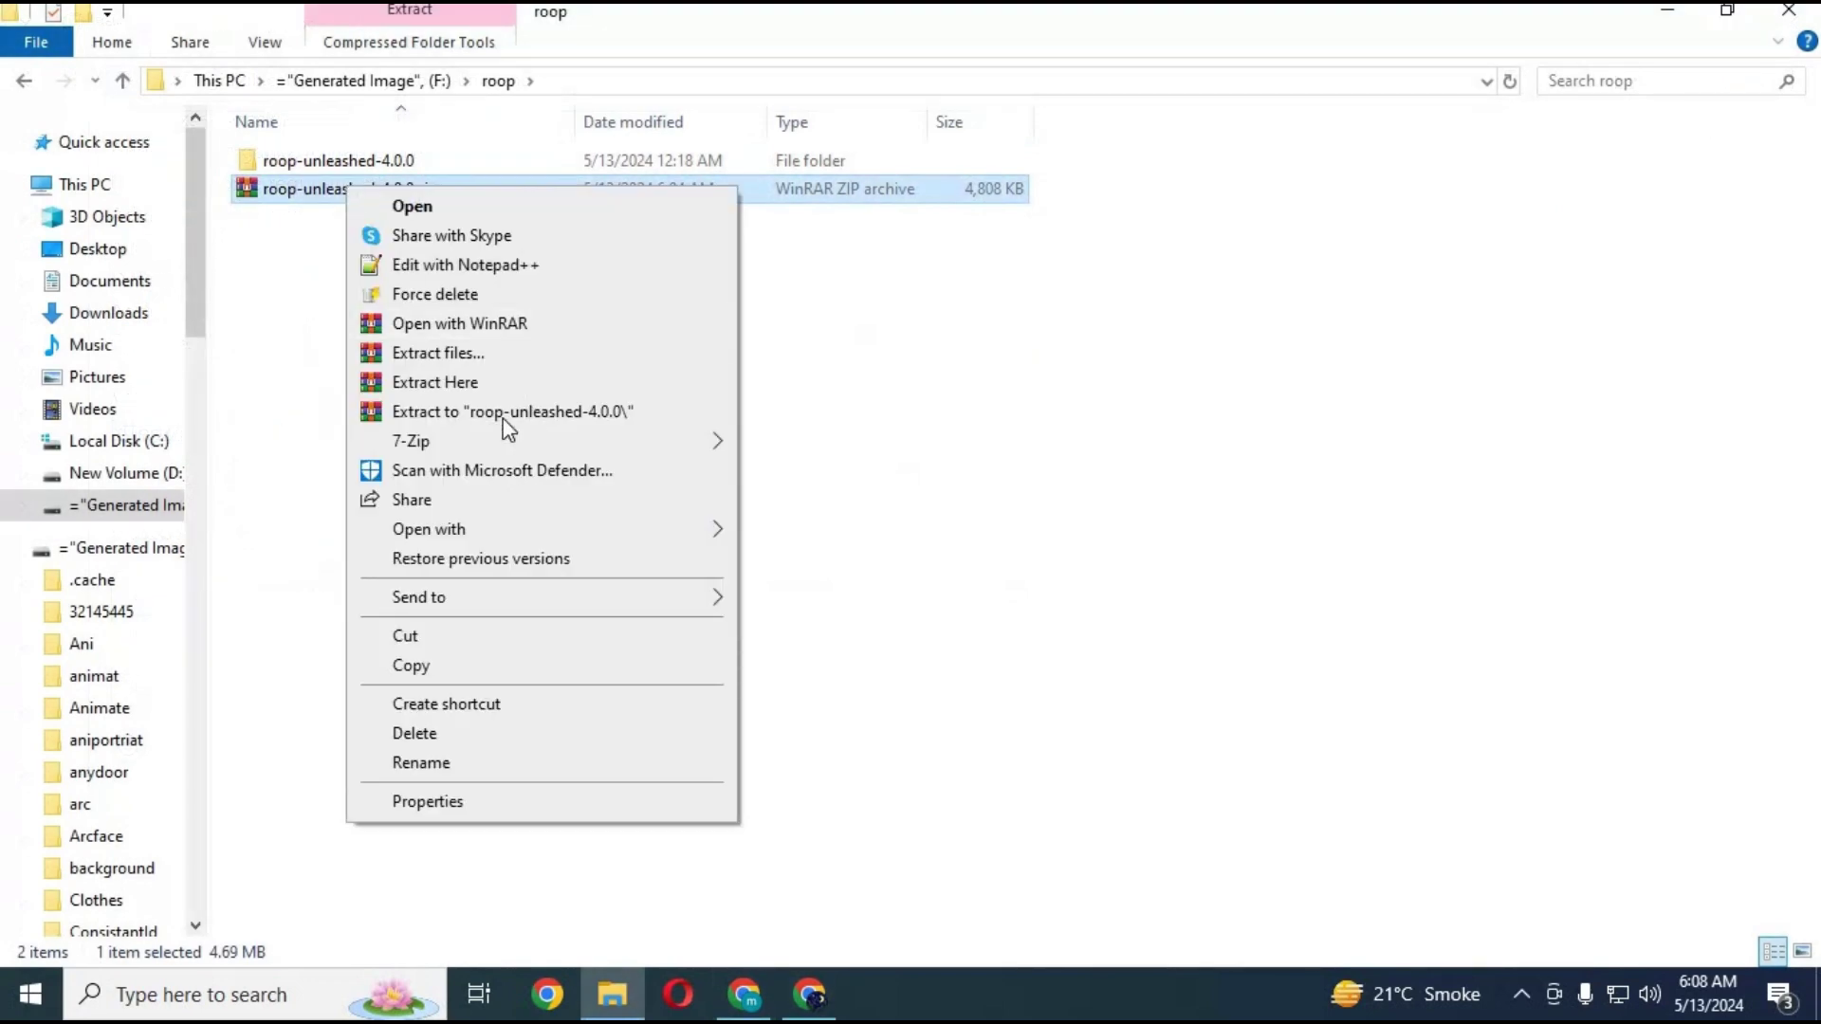
Step: Open the extracted roop-unleashed-4.0.0 folder in File Explorer
click(298, 161)
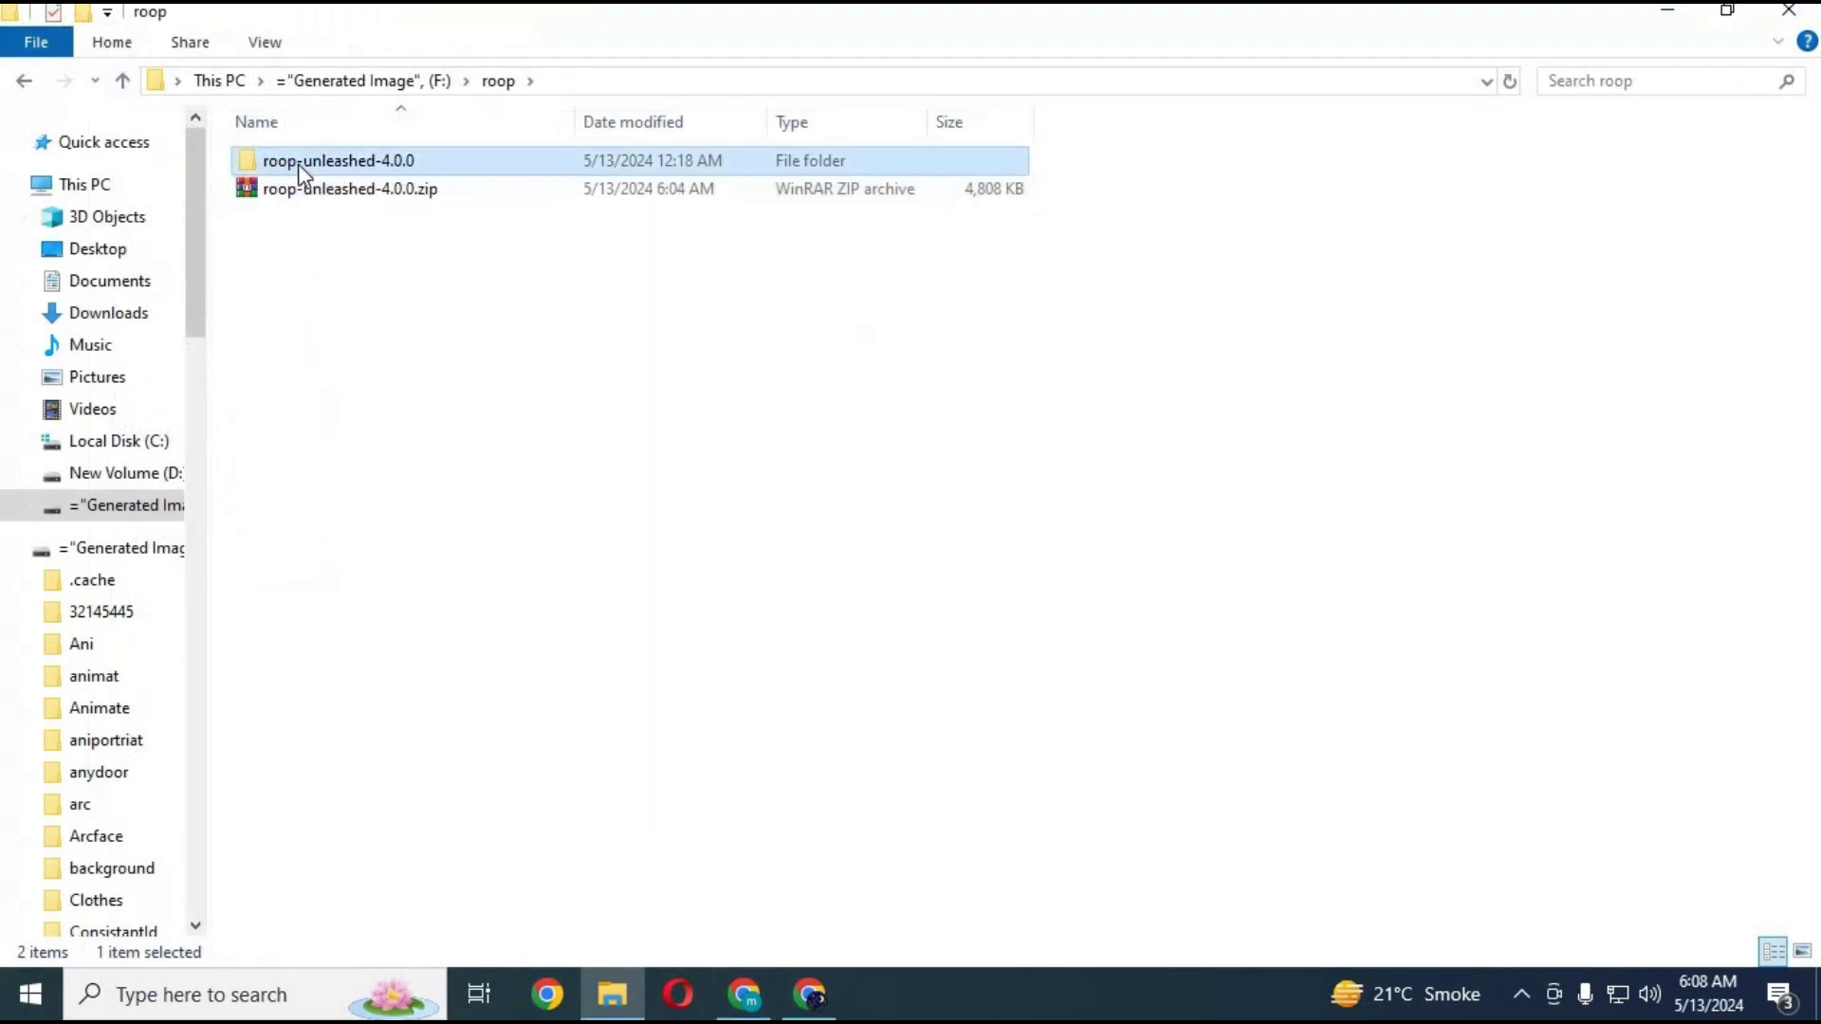
double_click(299, 160)
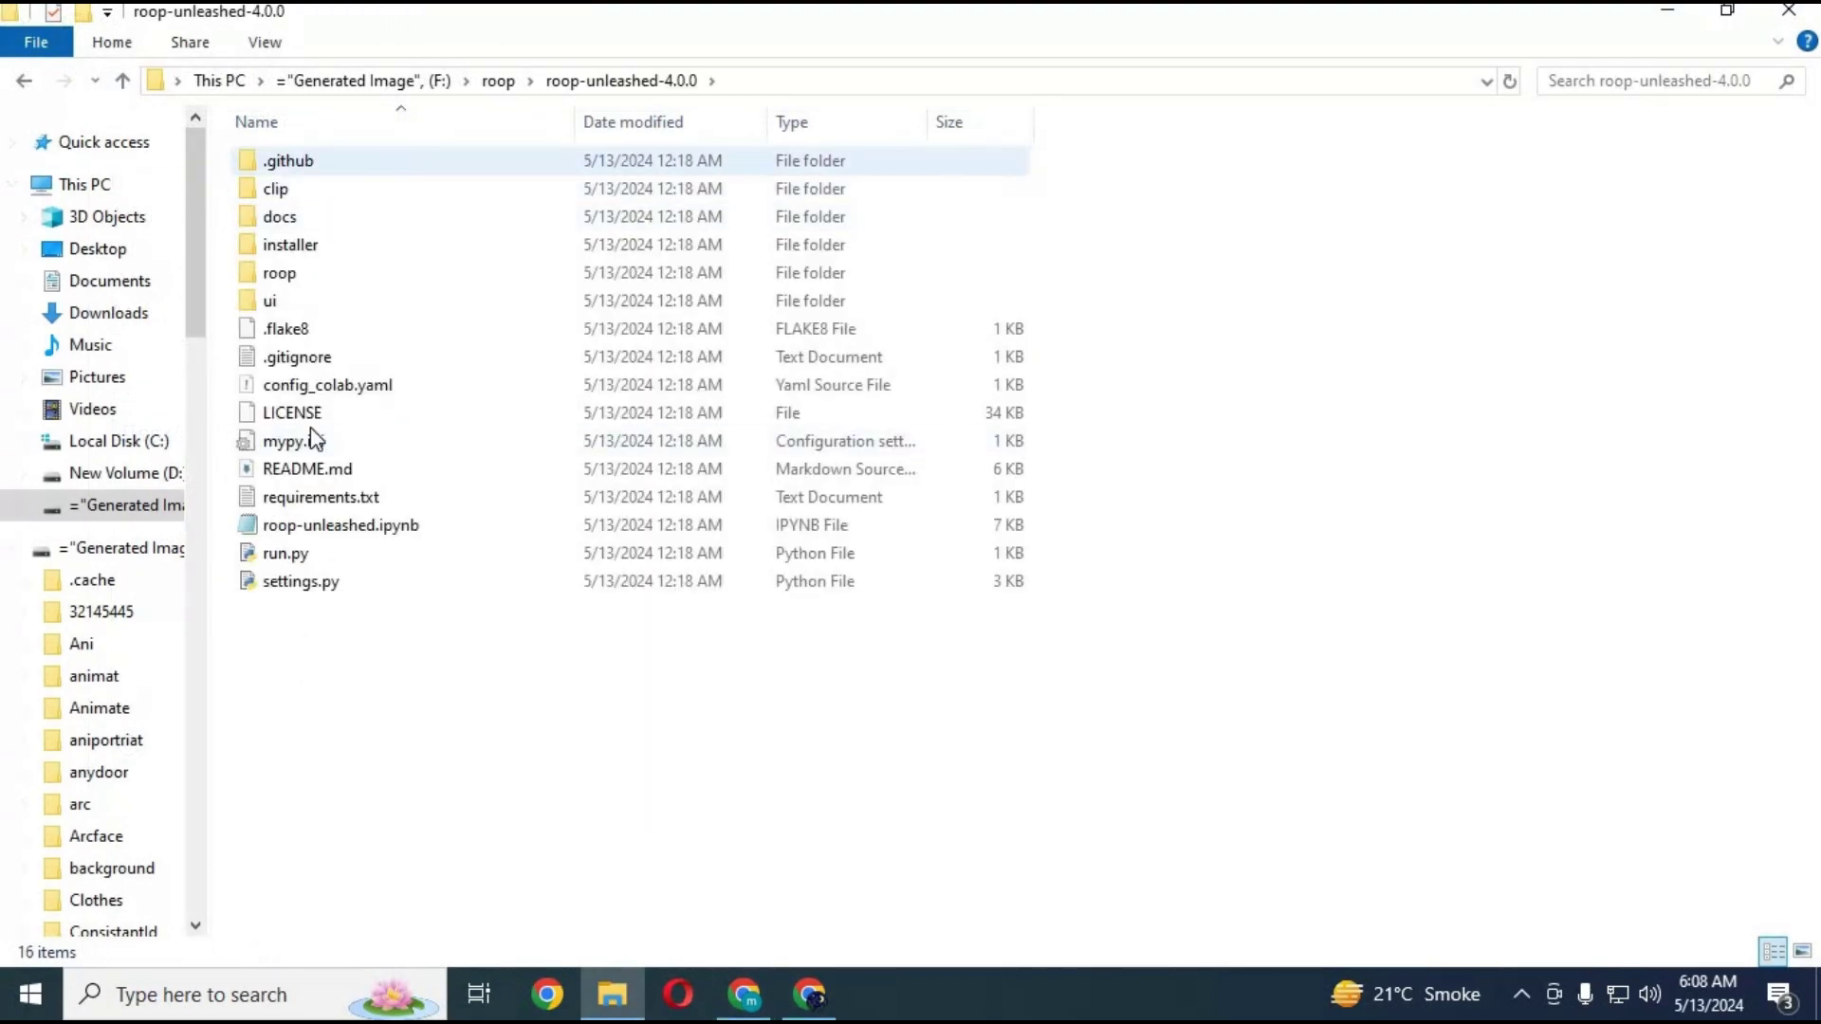
Step: Launch Anaconda Prompt as administrator and switch it to drive F
click(235, 995)
text(a)
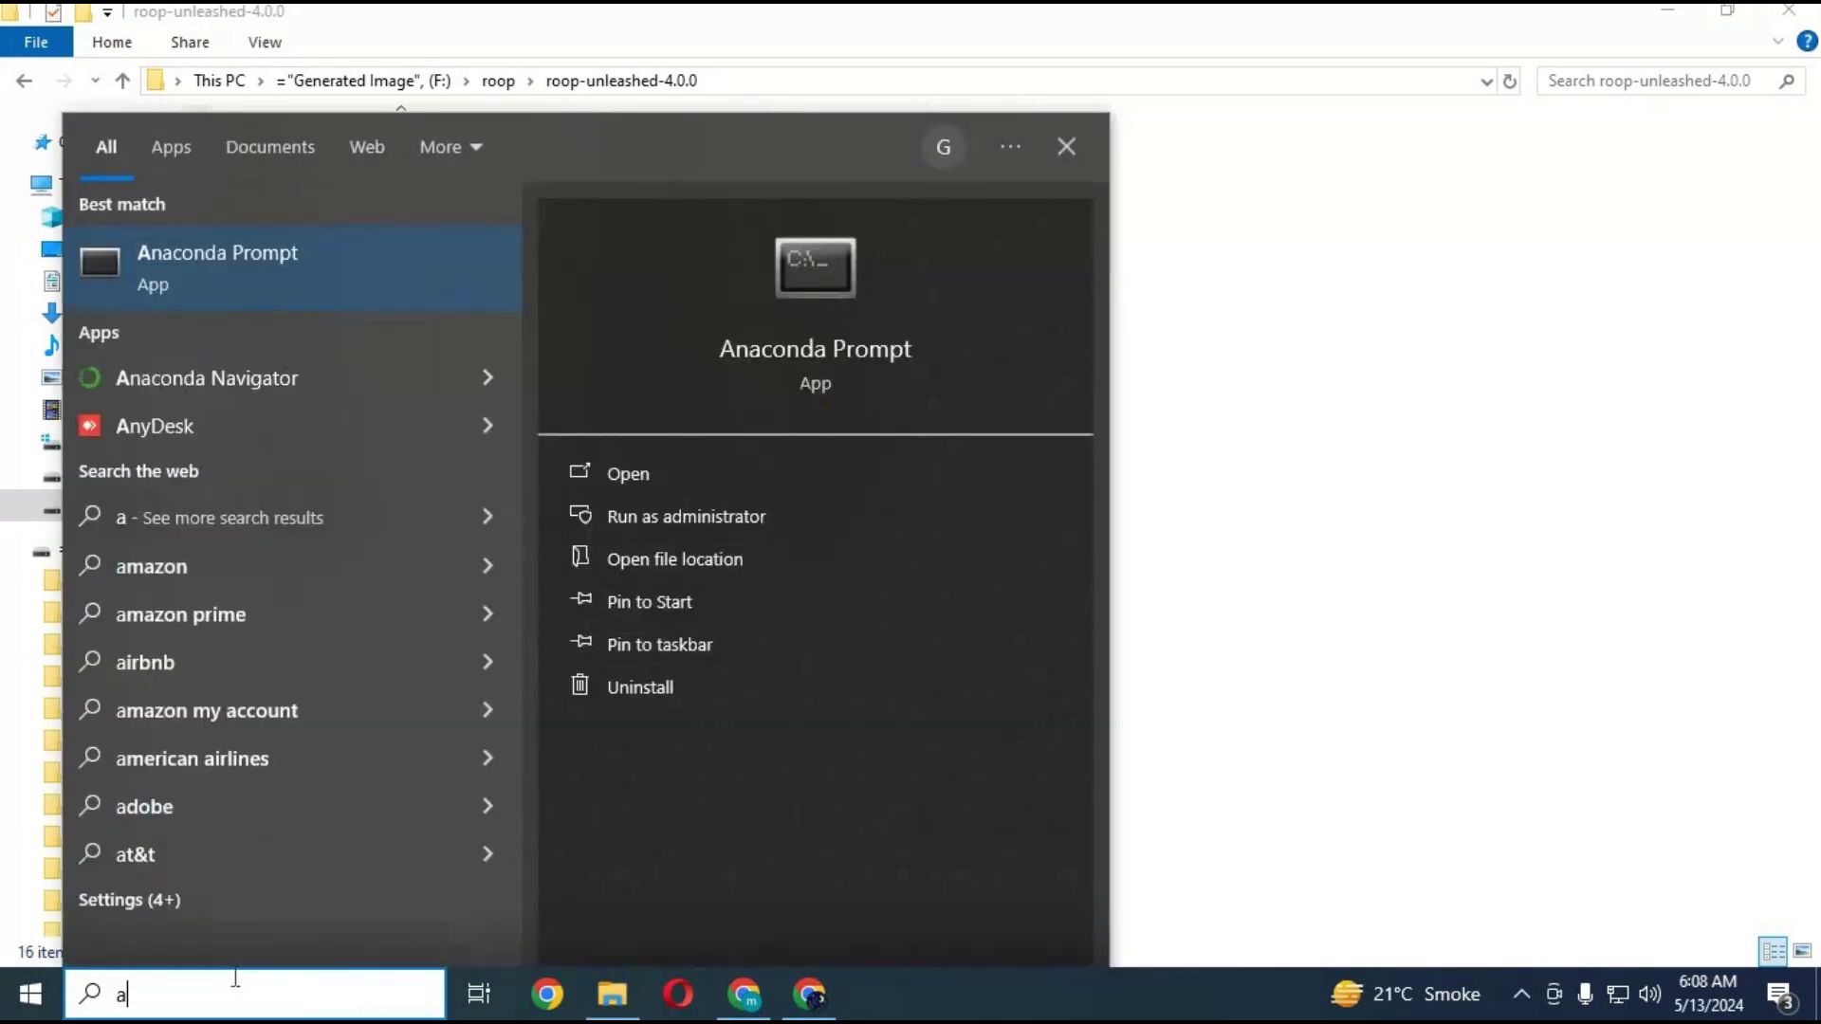
text(n)
click(702, 517)
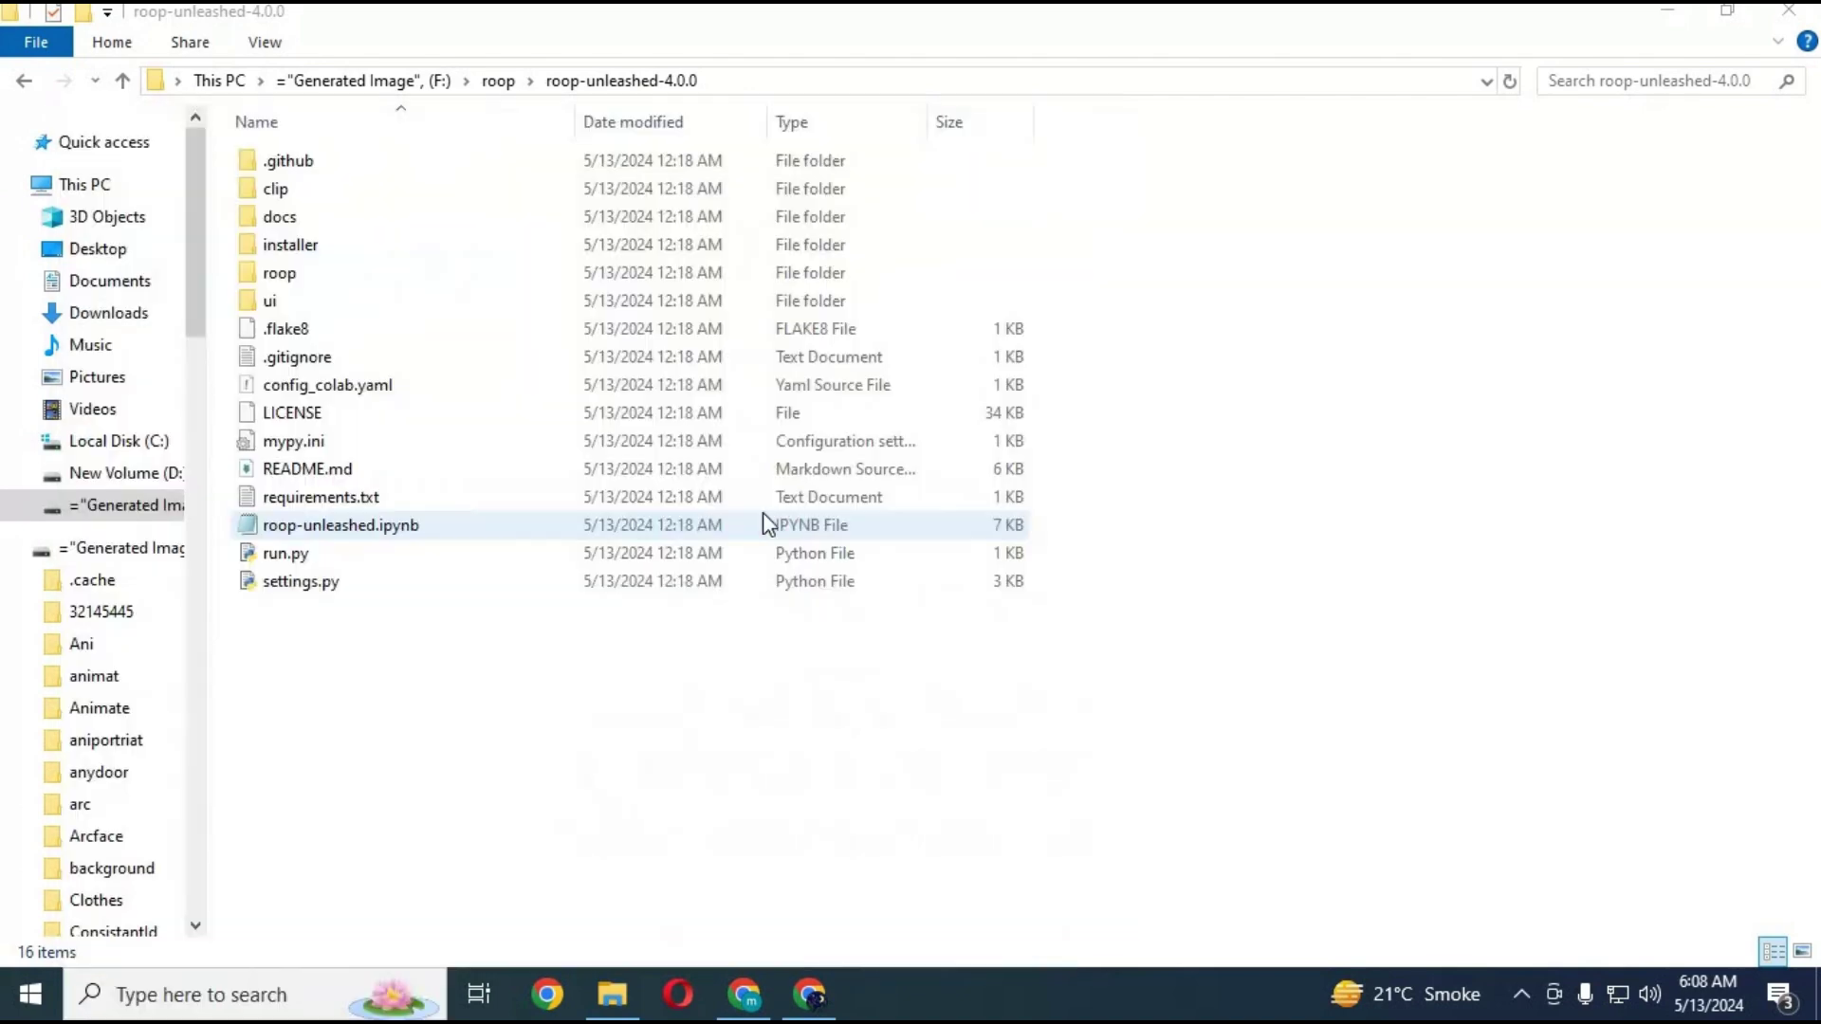
drag(706, 58, 805, 62)
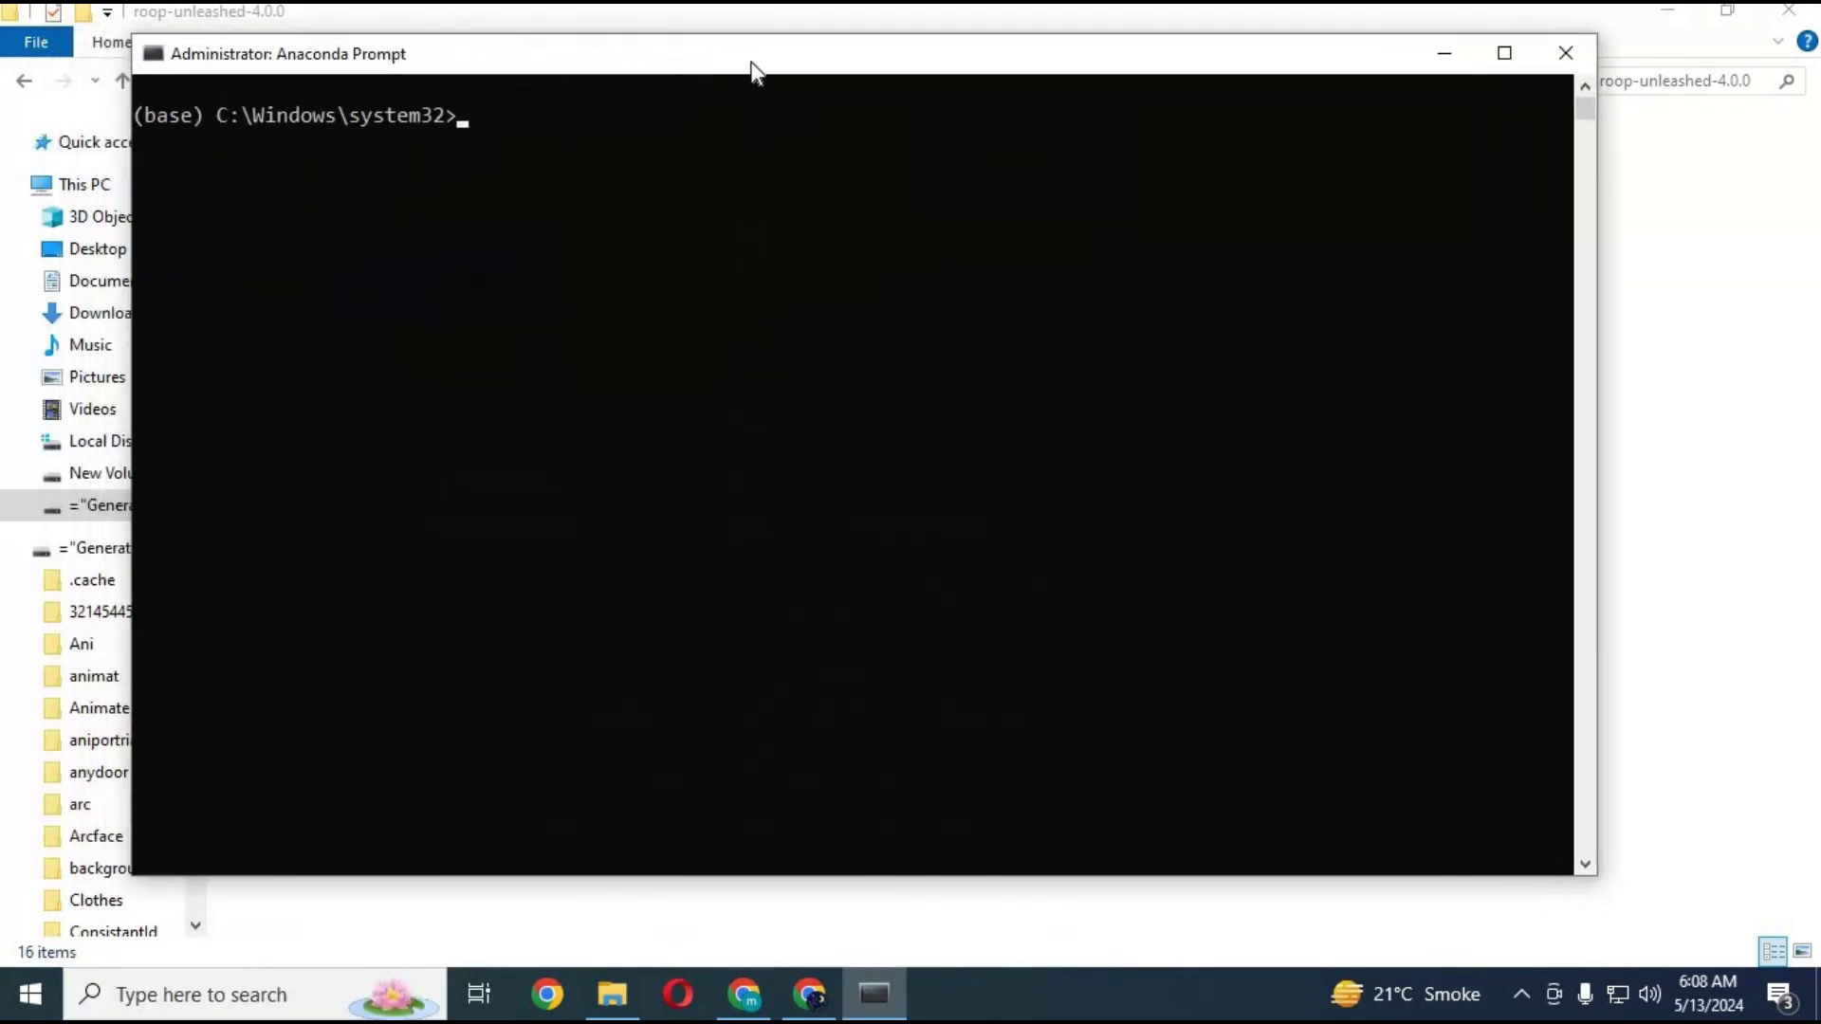
text(f)
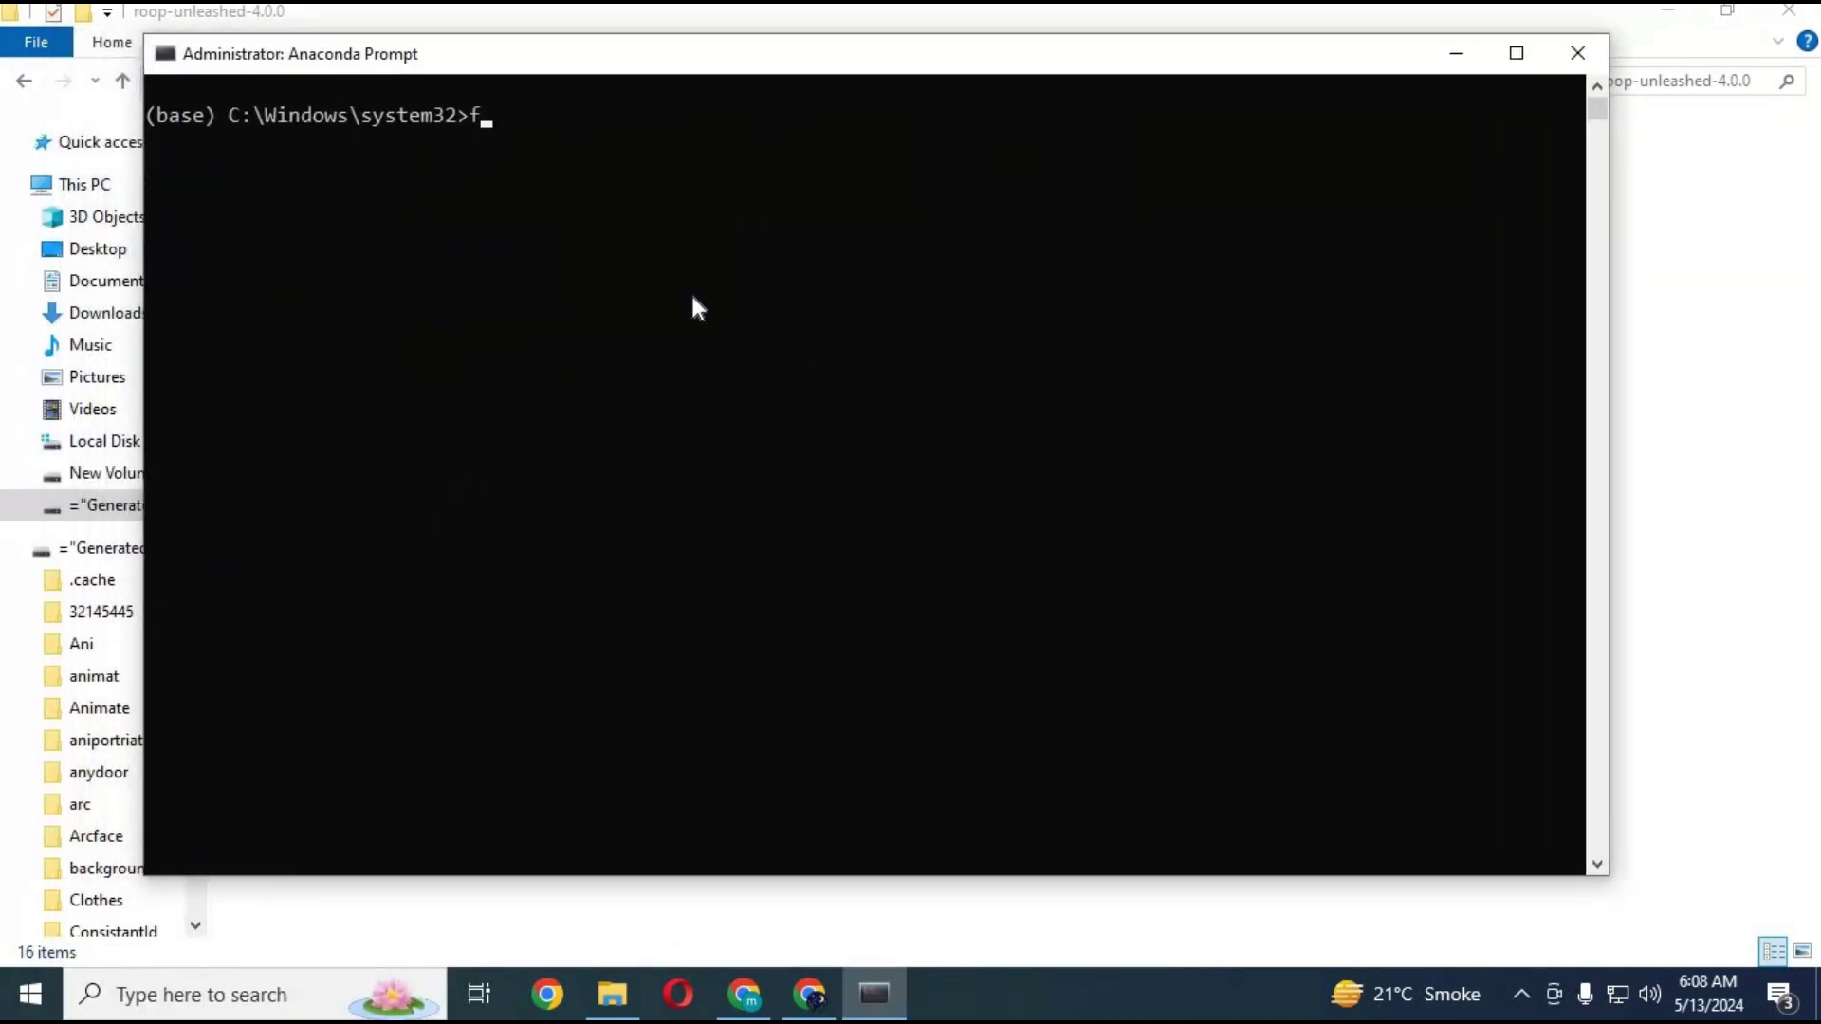
text(:,)
key(Return)
text(cd)
Step: Change into the copied roop-unleashed-4.0.0 folder path and run py -3.10 -m venv venv
key(alt+Tab)
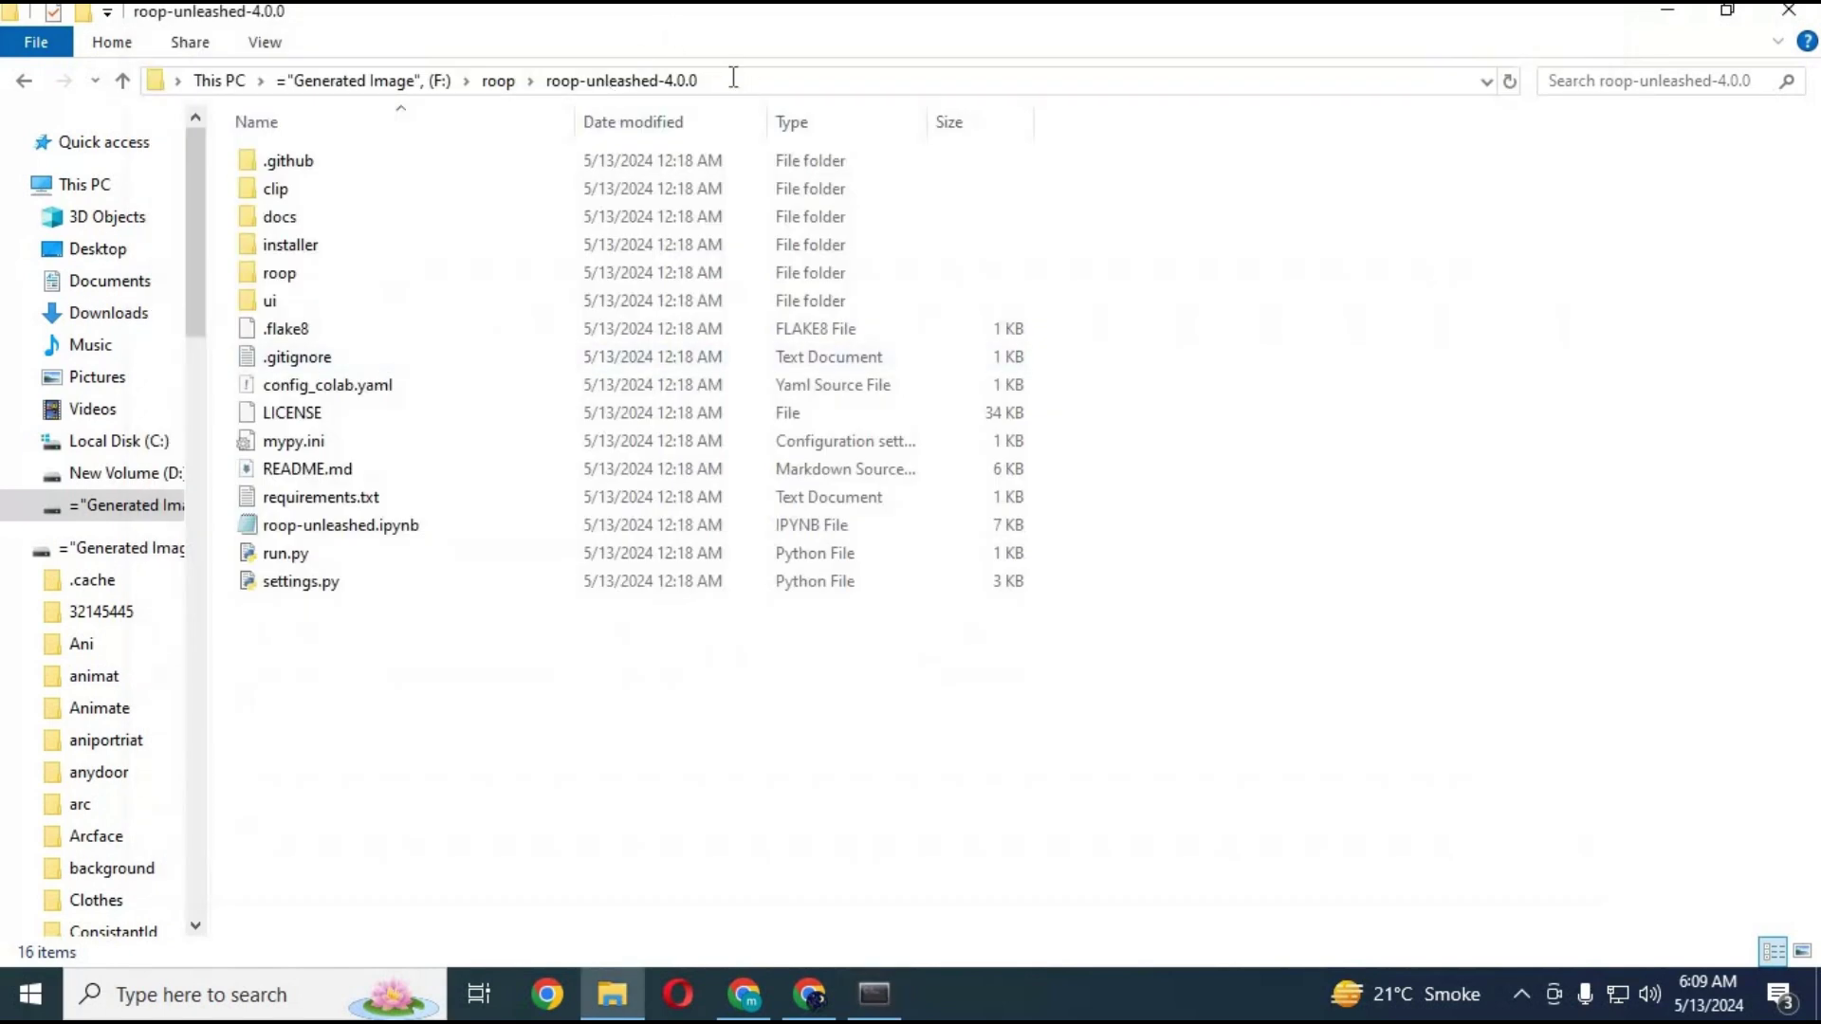
click(732, 80)
right_click(341, 80)
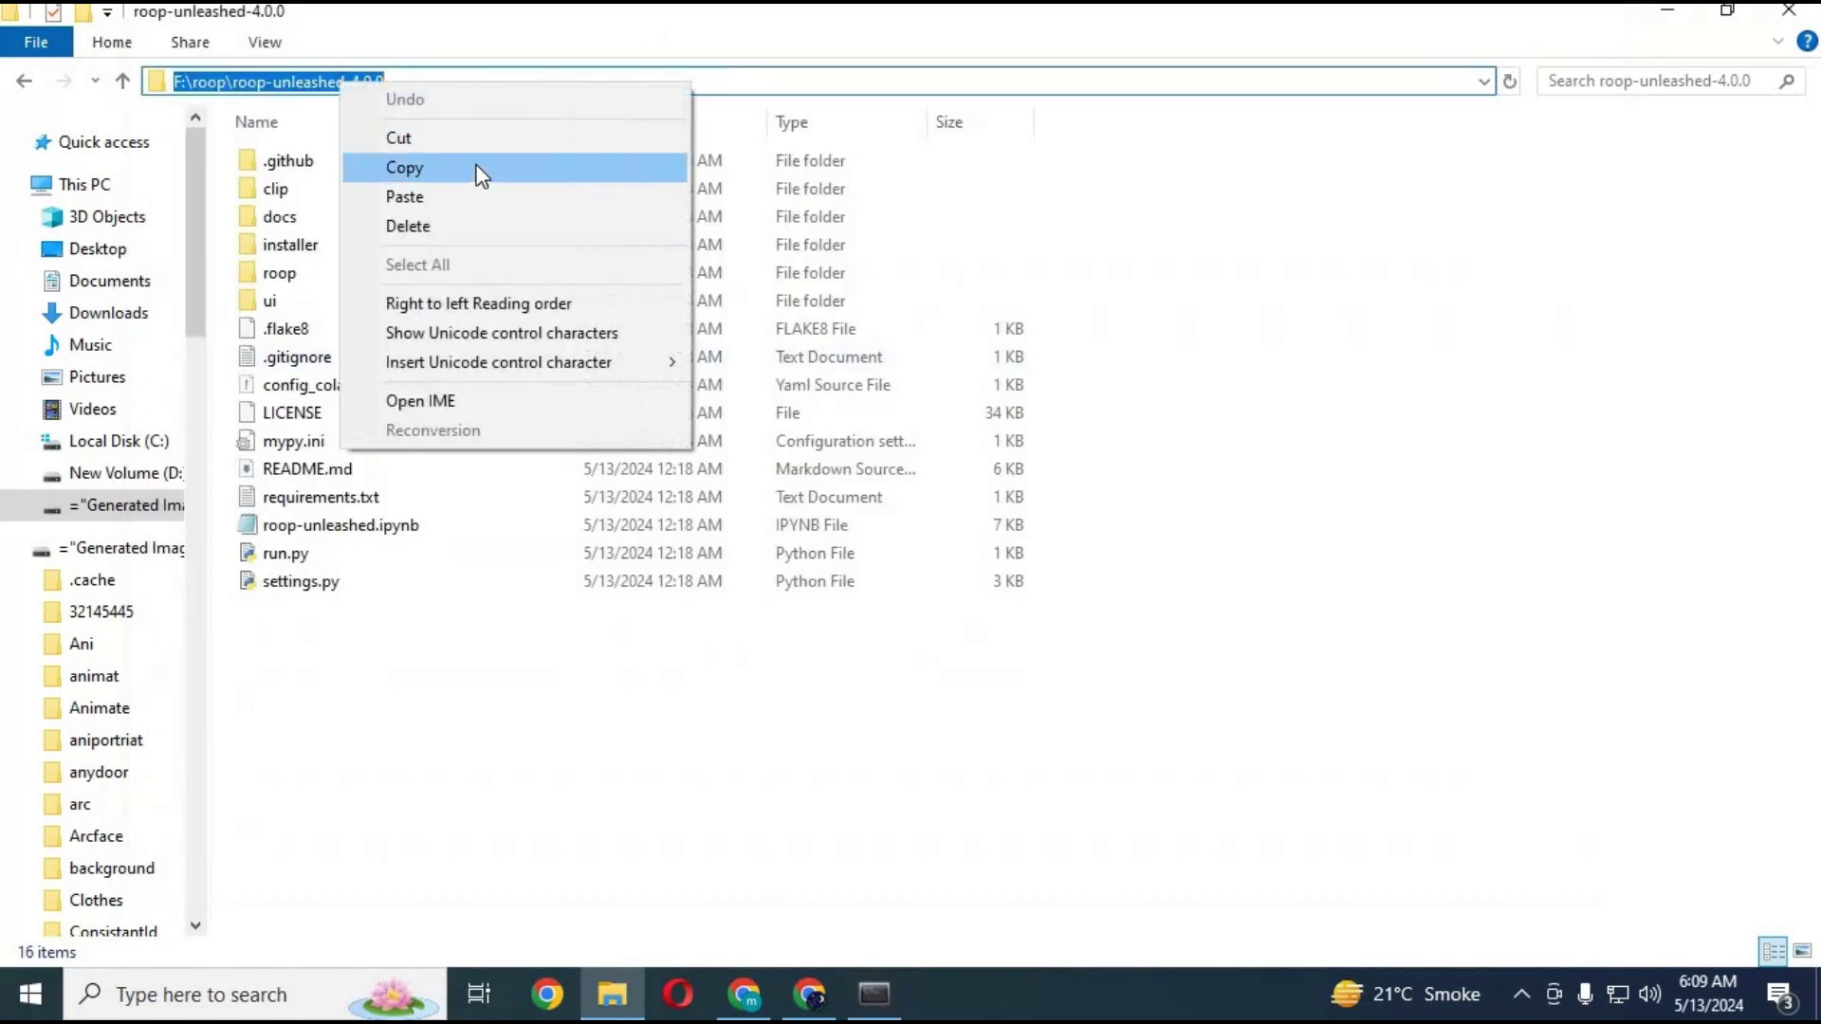
click(481, 174)
click(875, 994)
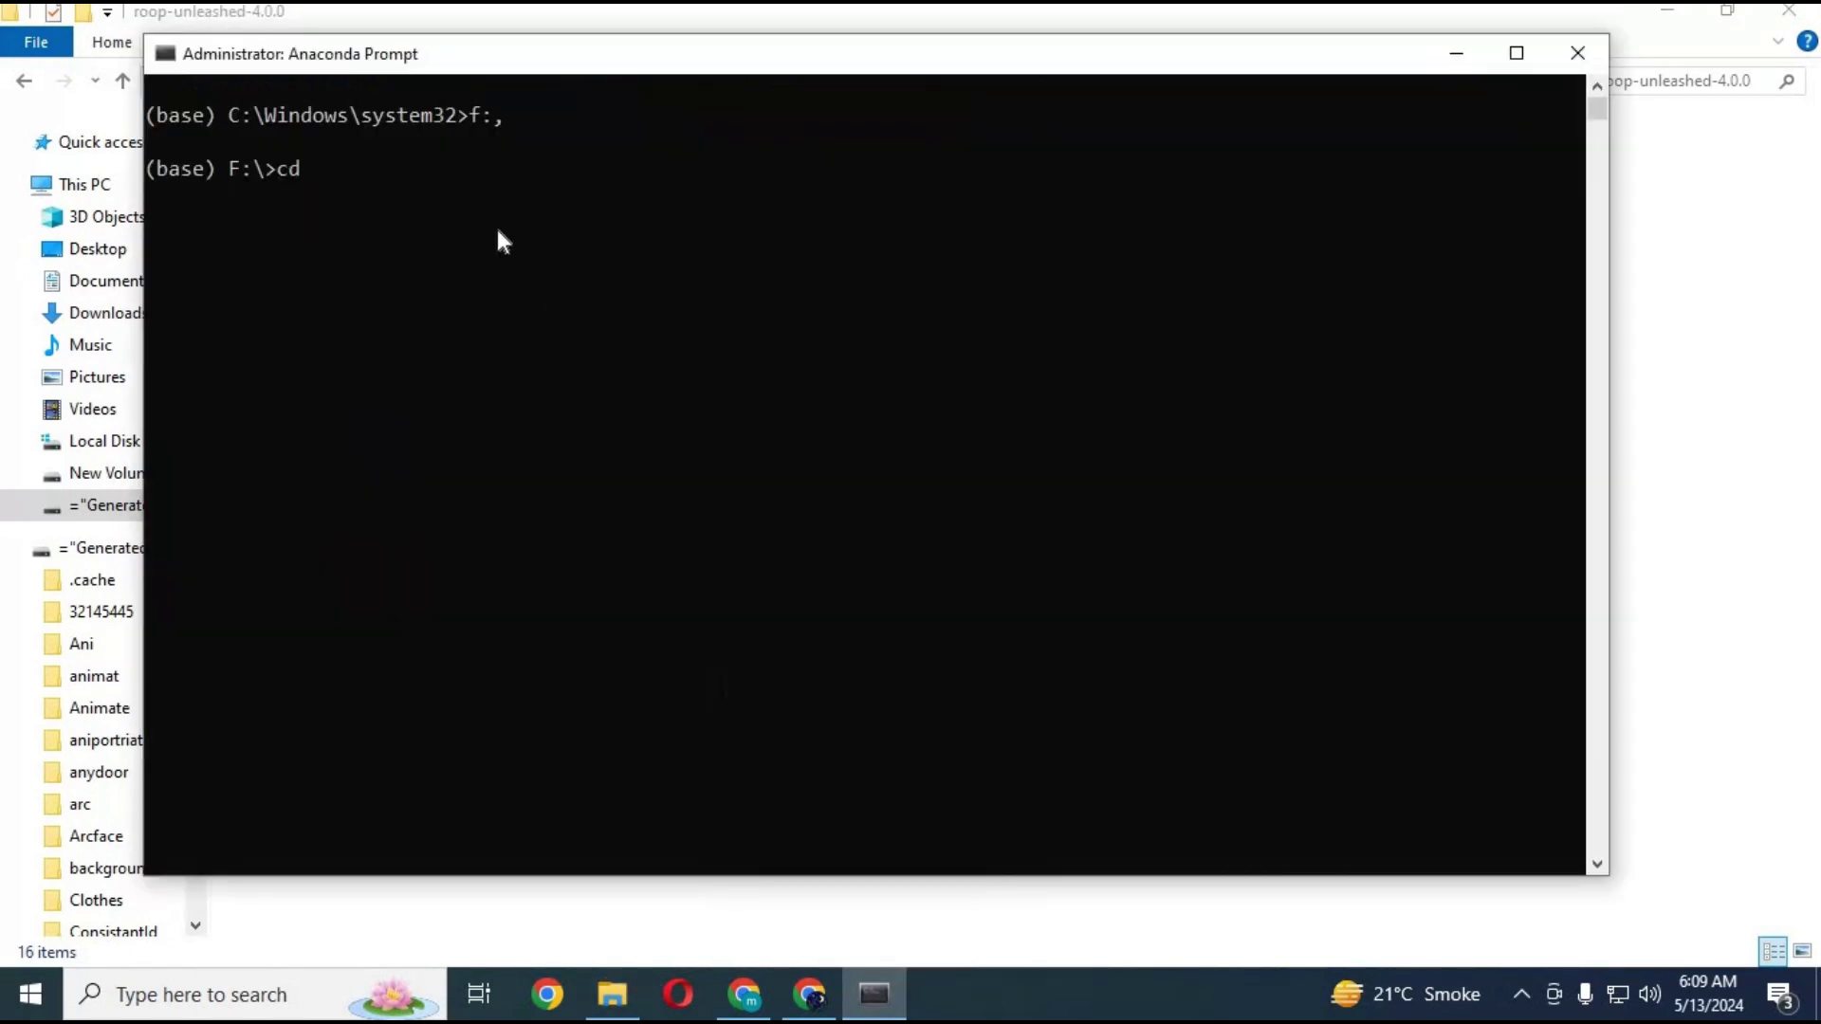
key(ctrl+v)
key(Return)
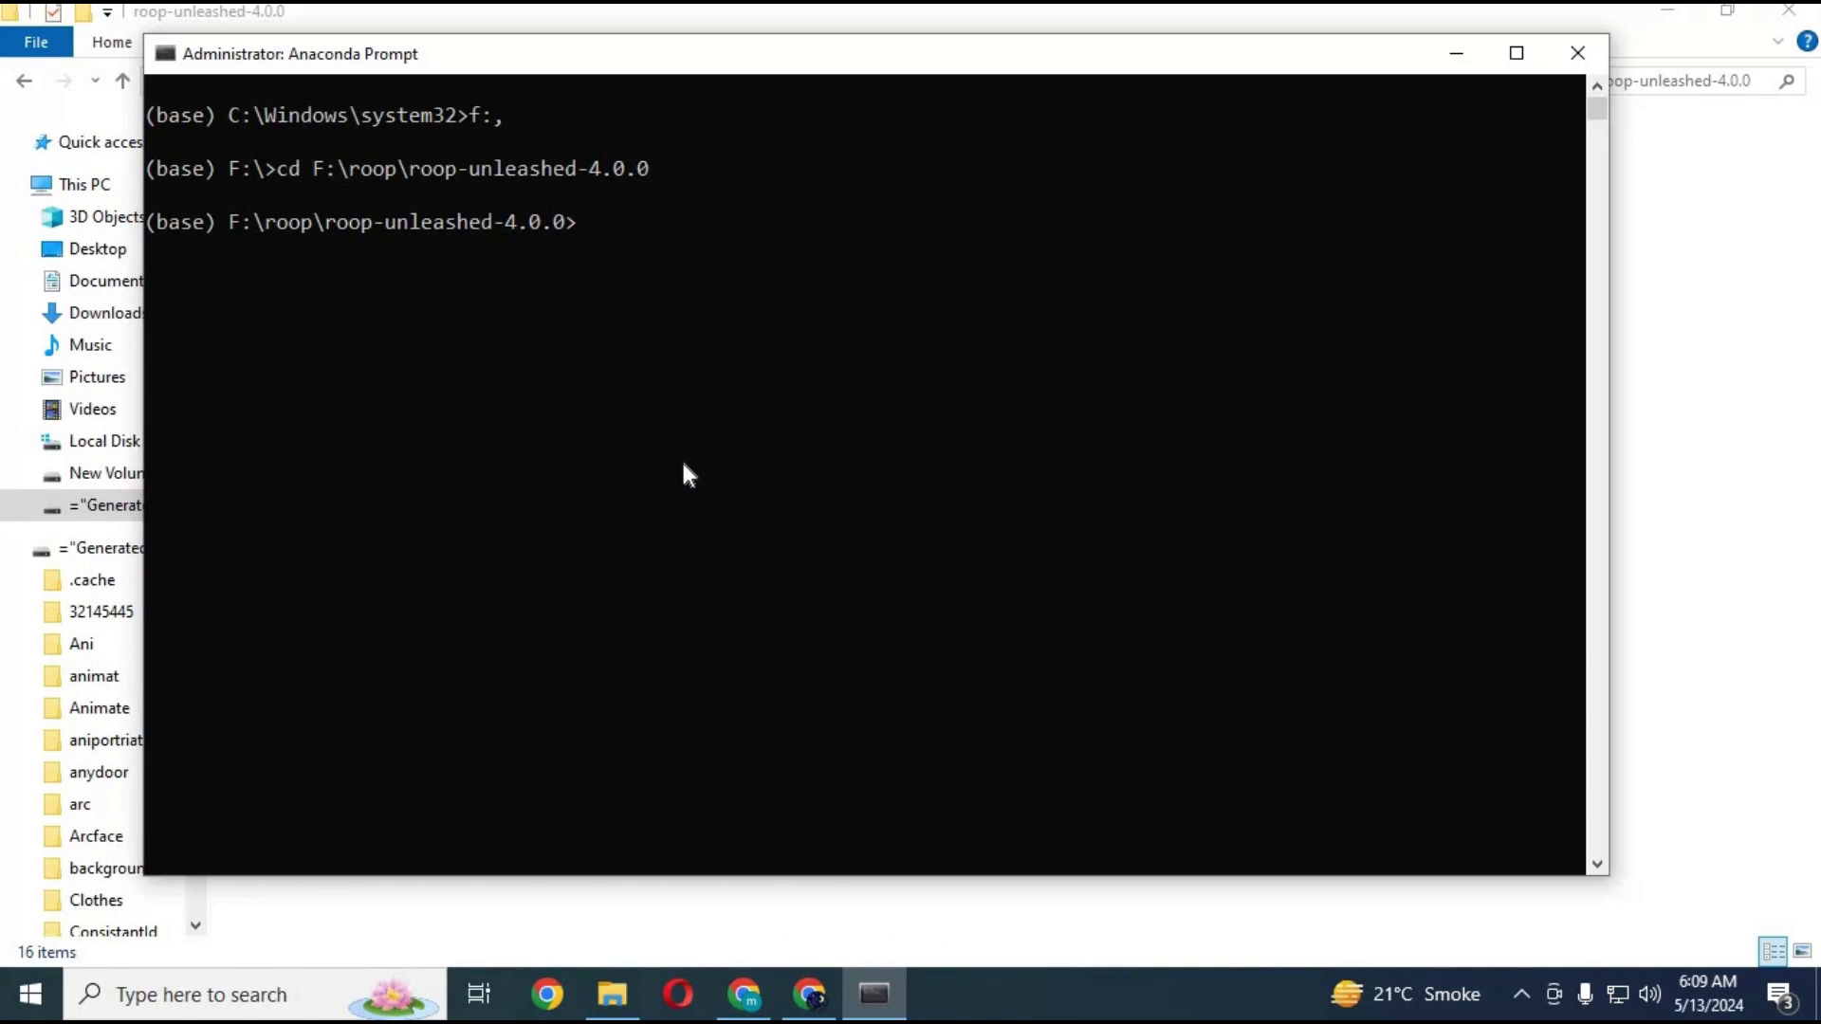
text(py )
text(-)
text(3.10)
text( -m ven)
text(v ve)
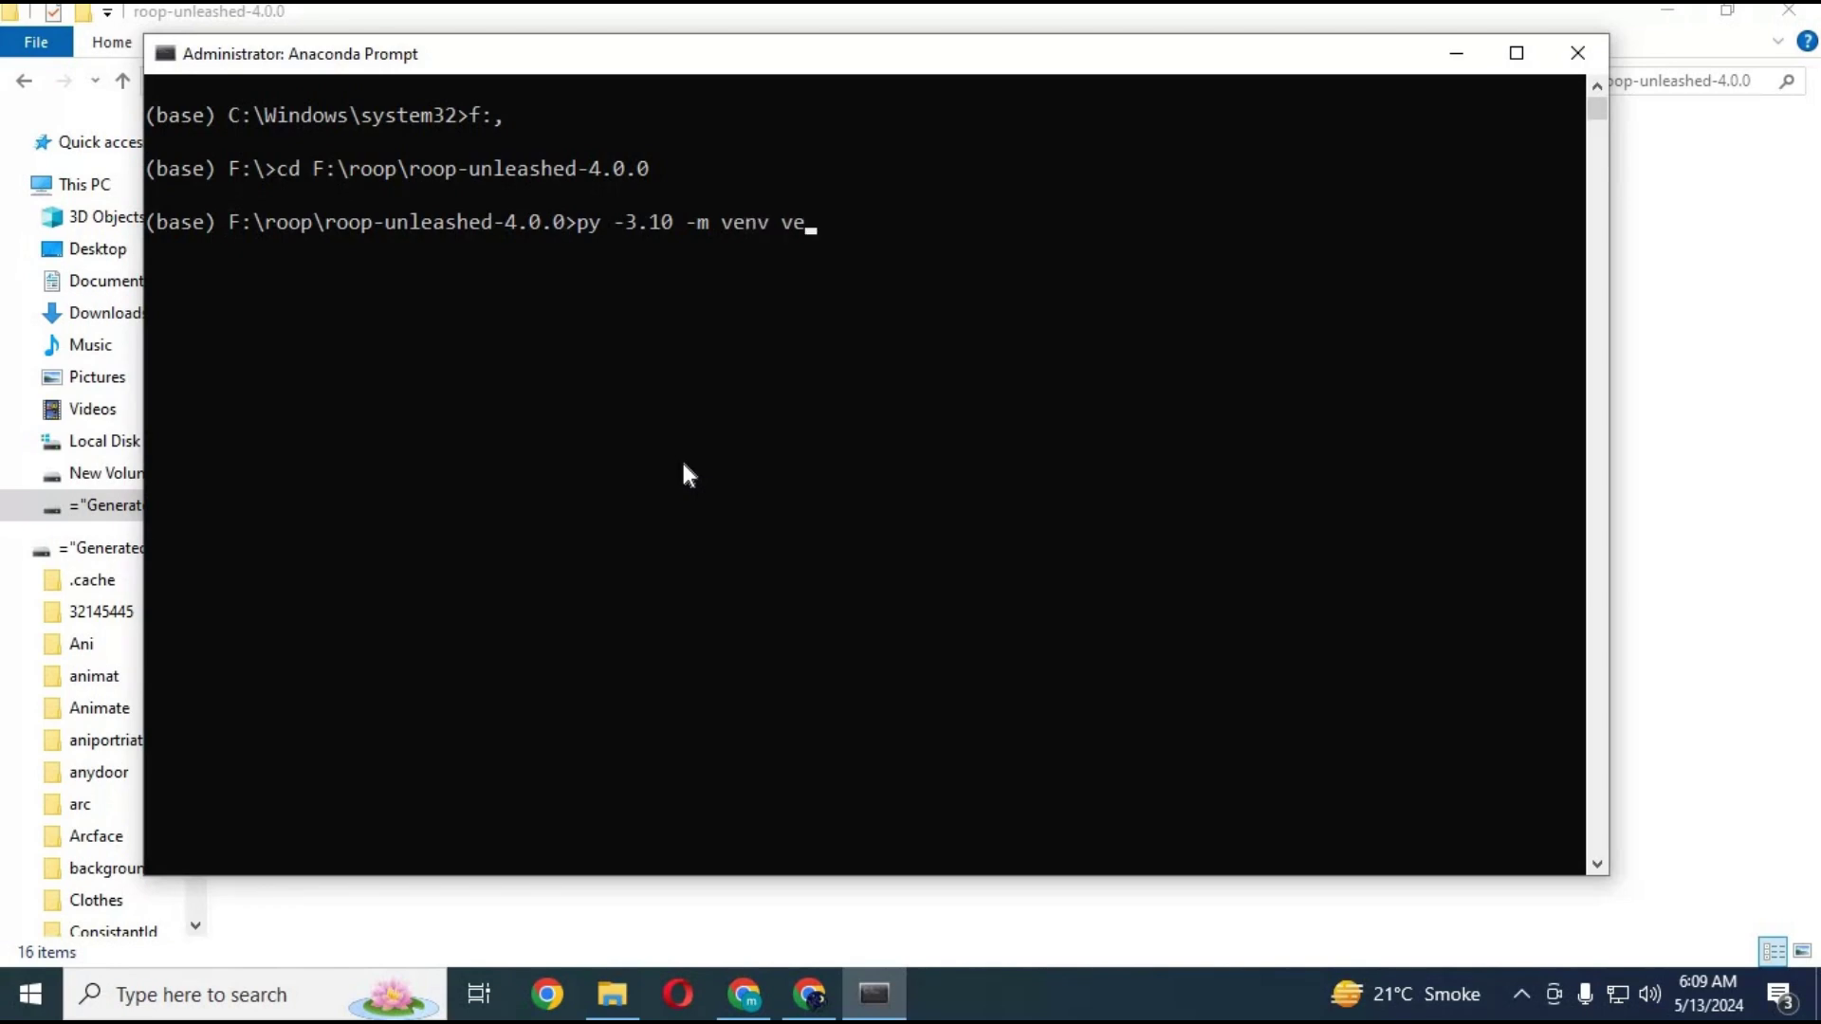
text(nv)
key(Return)
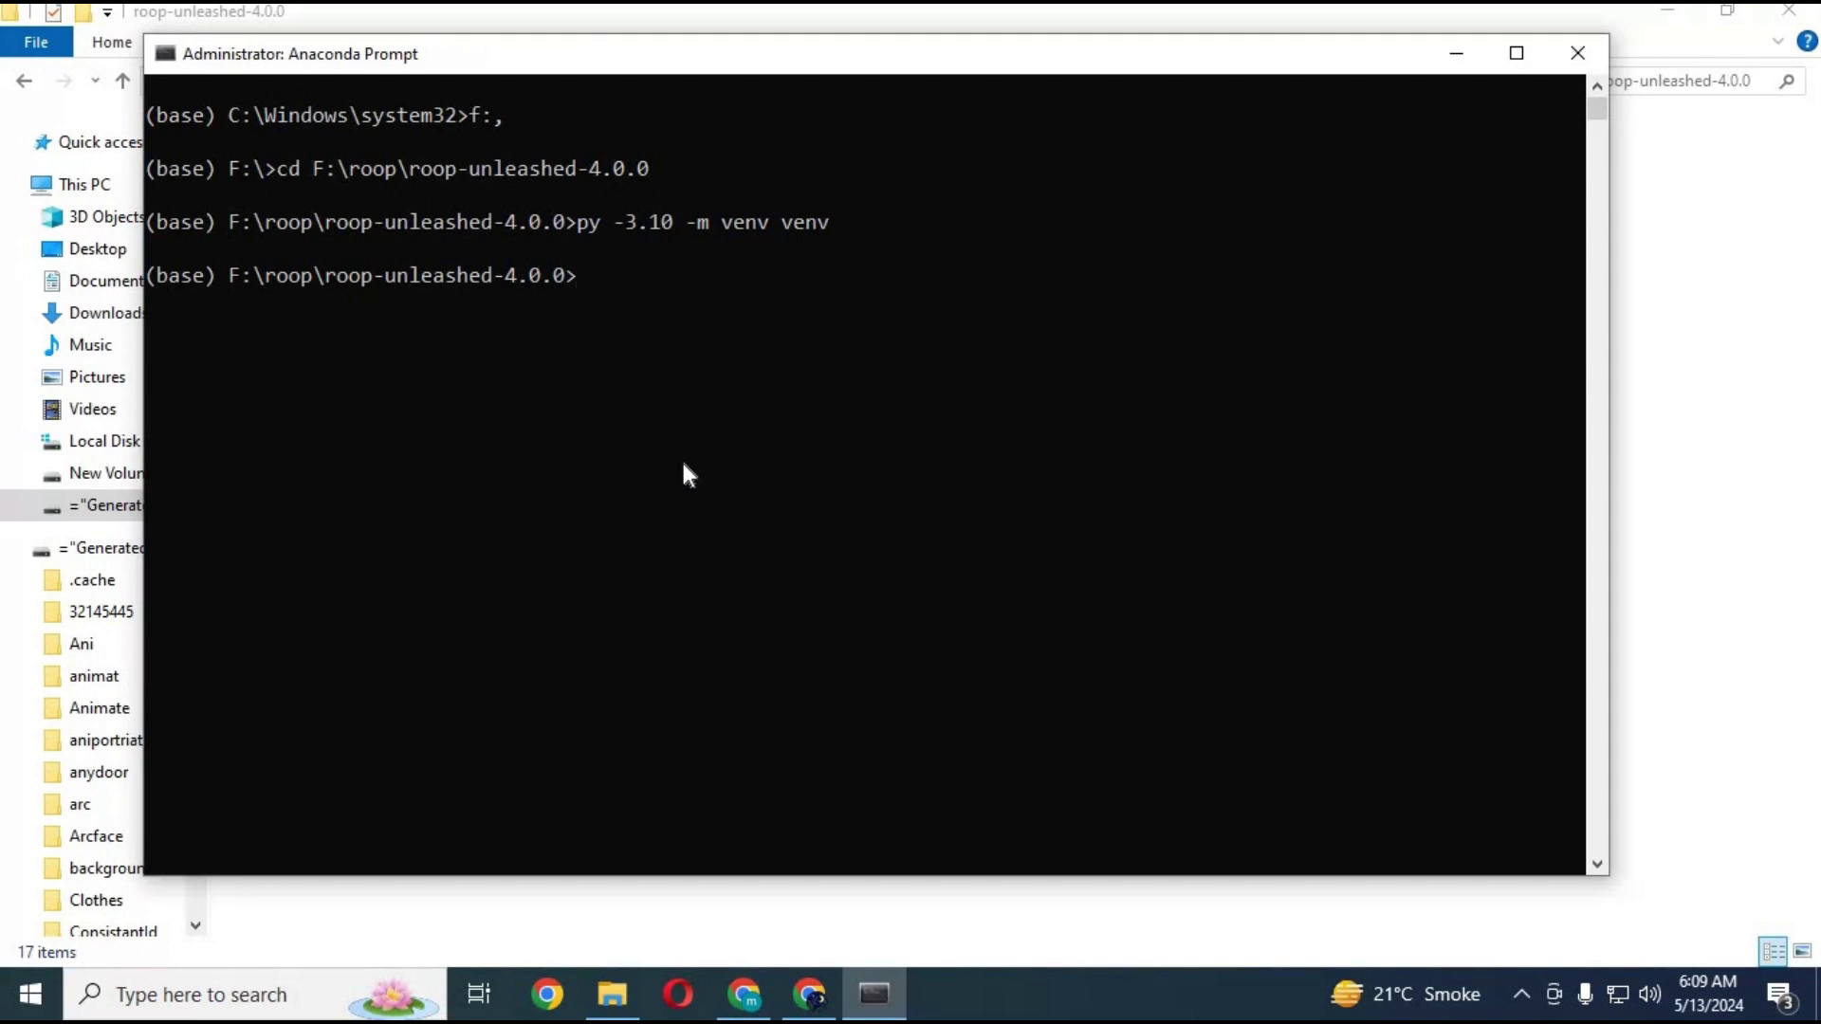
text(ven)
text(v\s)
text(cript)
text(s\a)
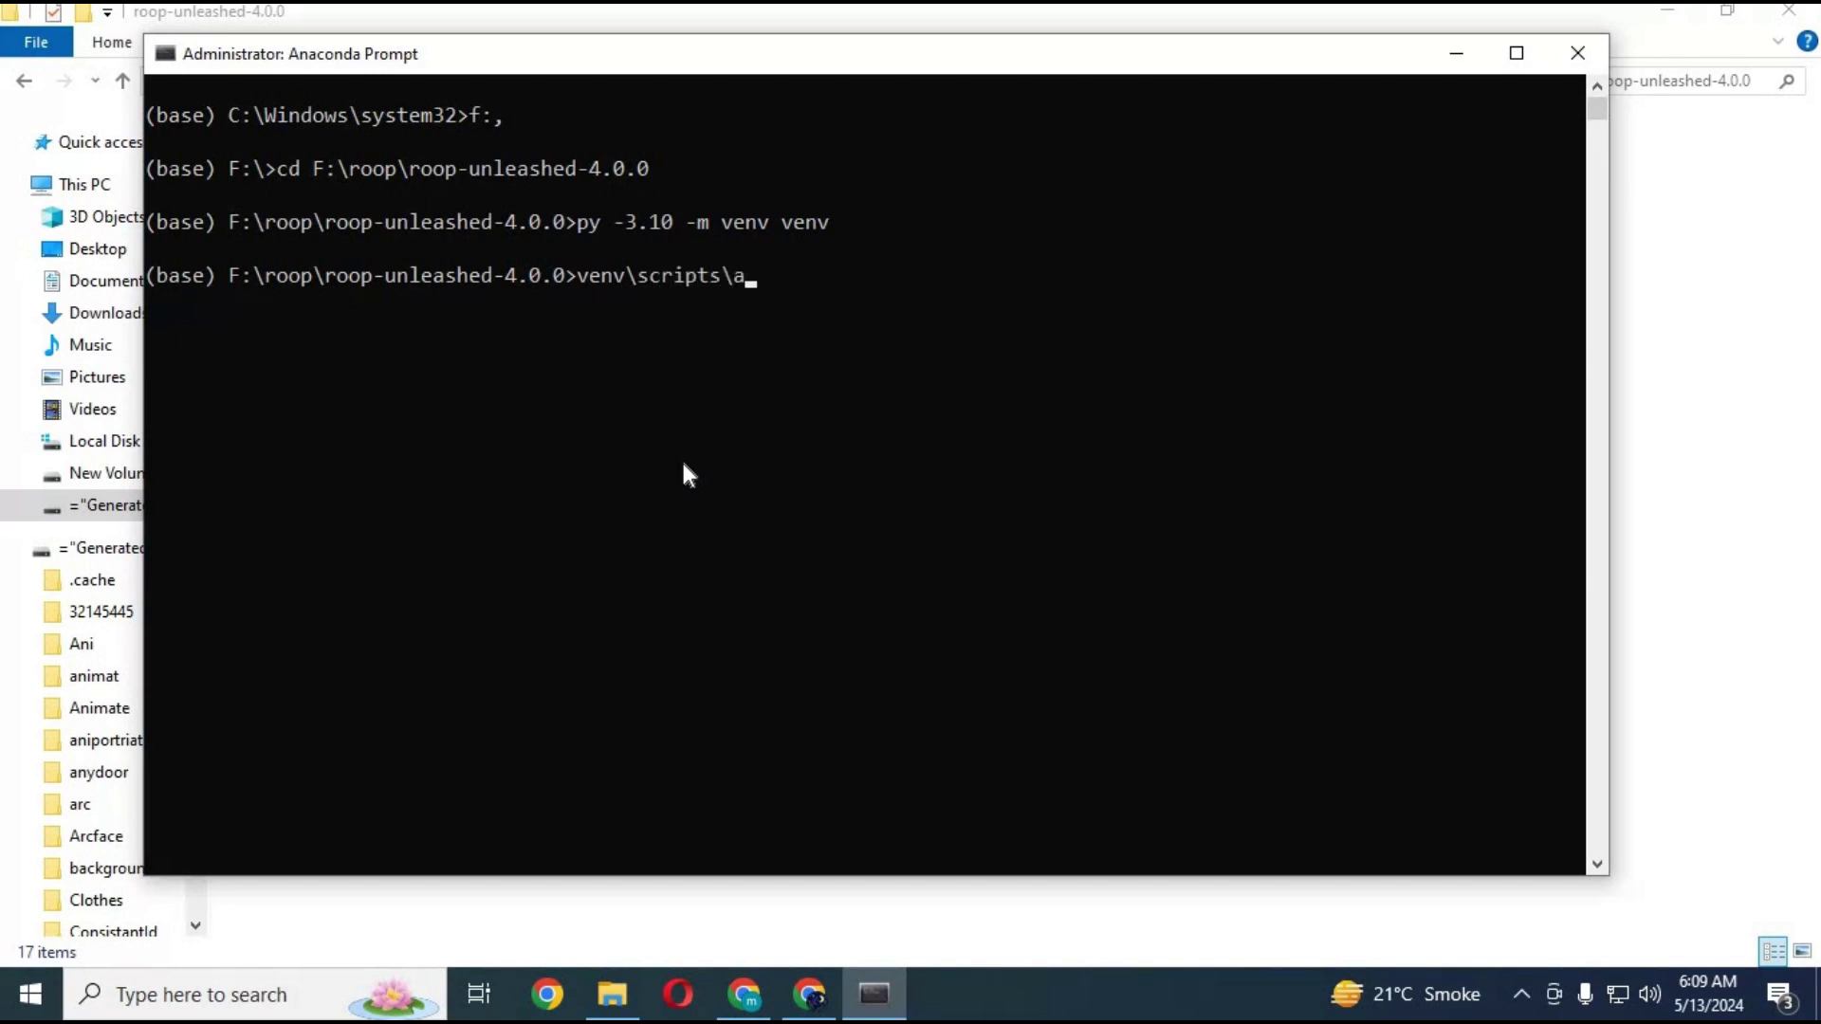
text(ctiva)
text(te)
Step: Run venv\scripts\activate so the prompt shows the (venv) prefix
key(Return)
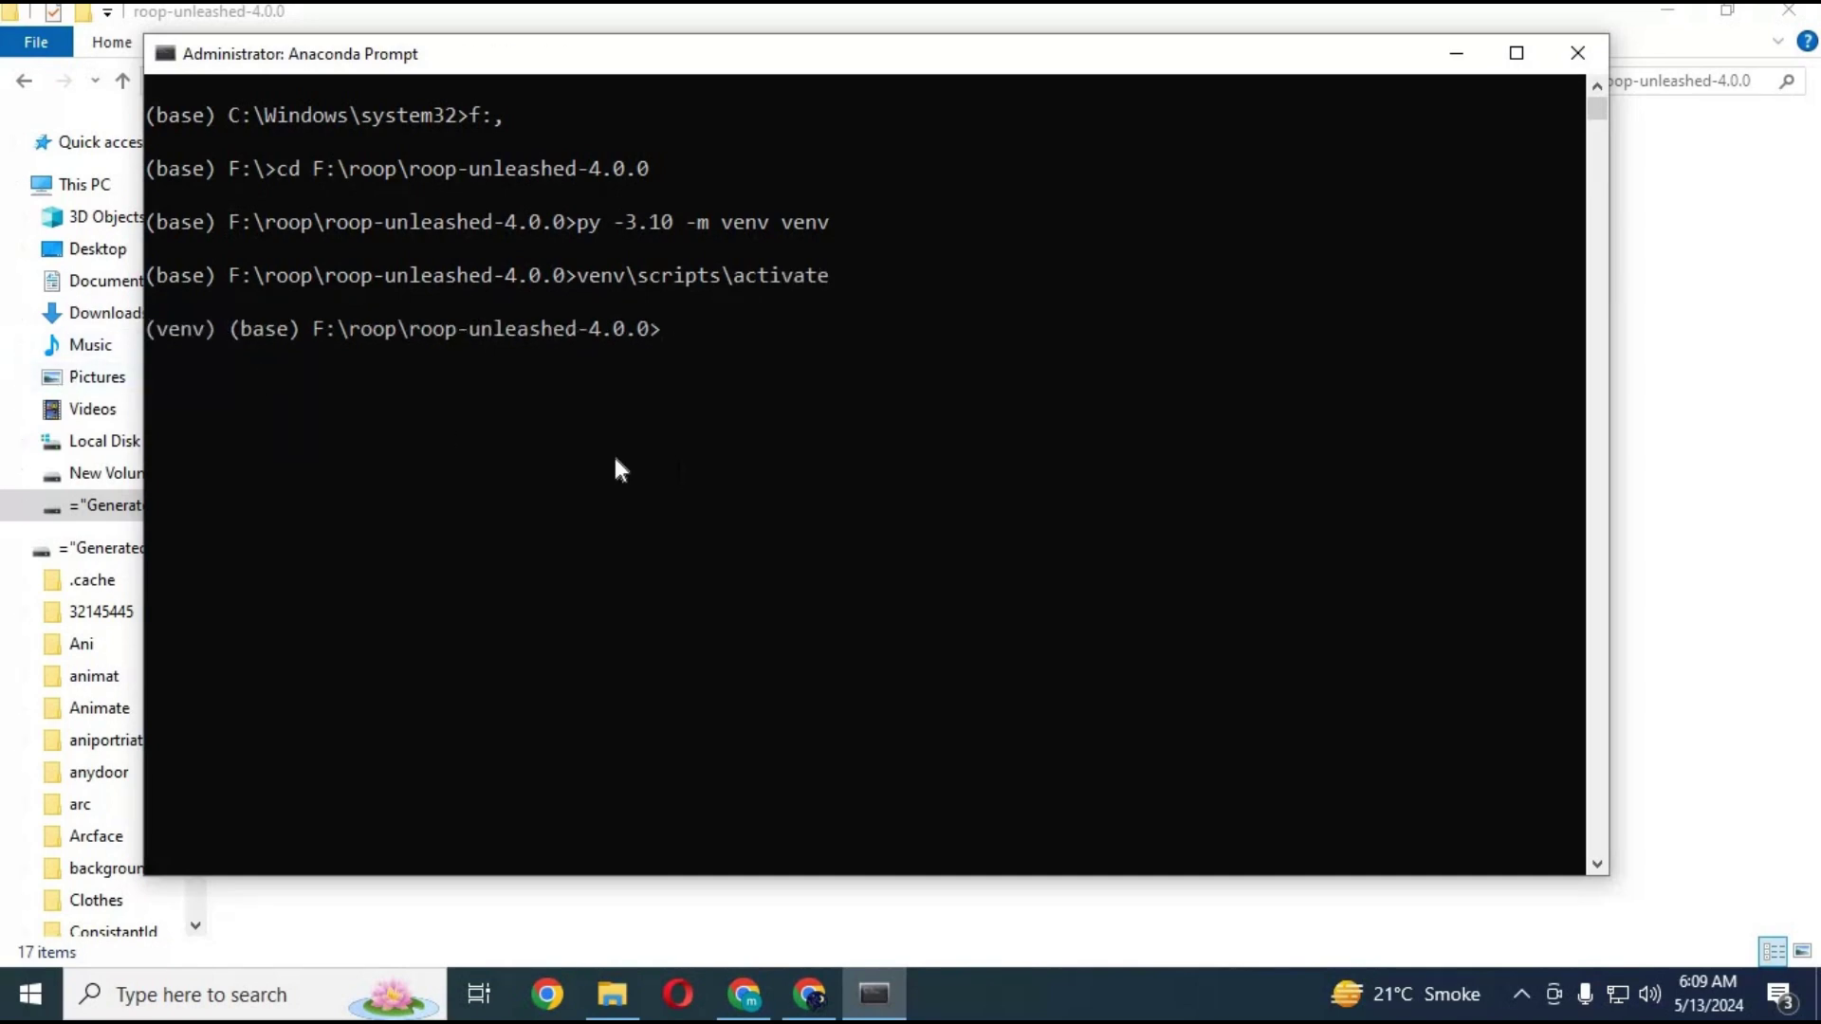
text(p)
text(ython)
text( in)
Step: Fix the mistyped command and run pip install -r requirements.txt
key(BackSpace)
key(BackSpace)
key(BackSpace)
key(BackSpace)
text(pip in)
text(stall -)
text(r req)
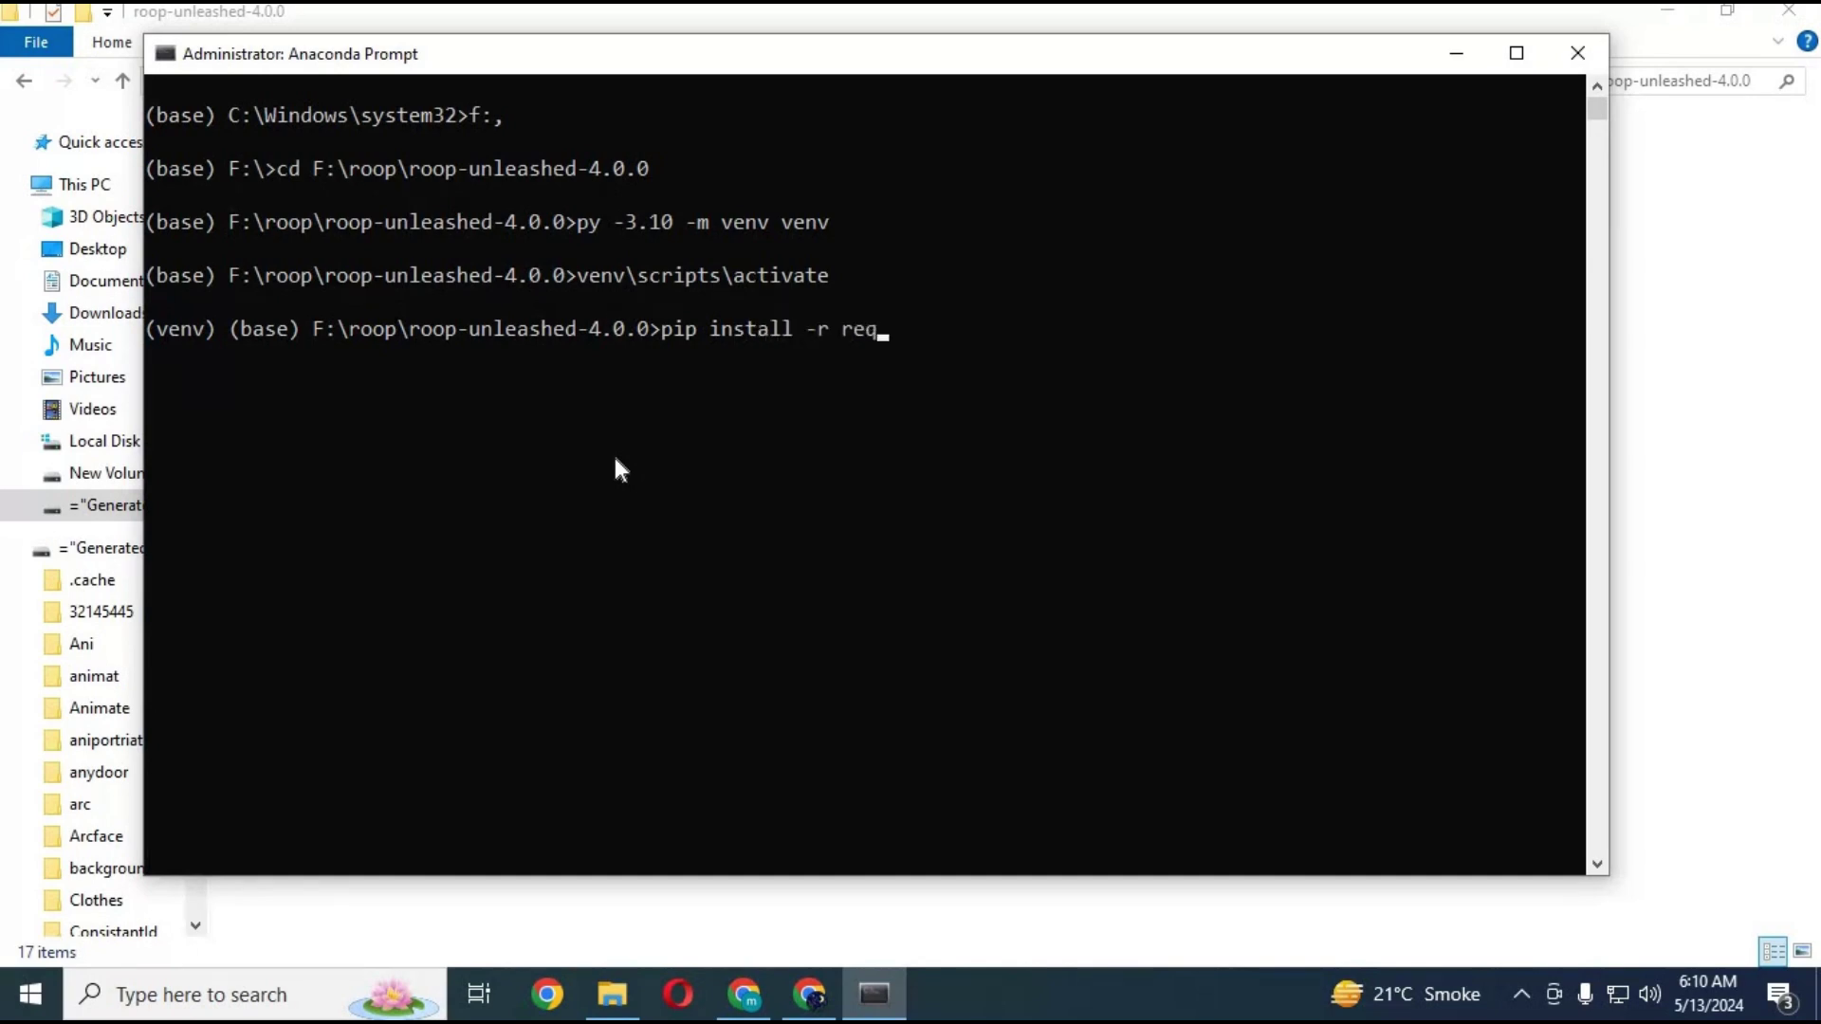
text(uiremen)
text(ts)
text(txt)
key(Return)
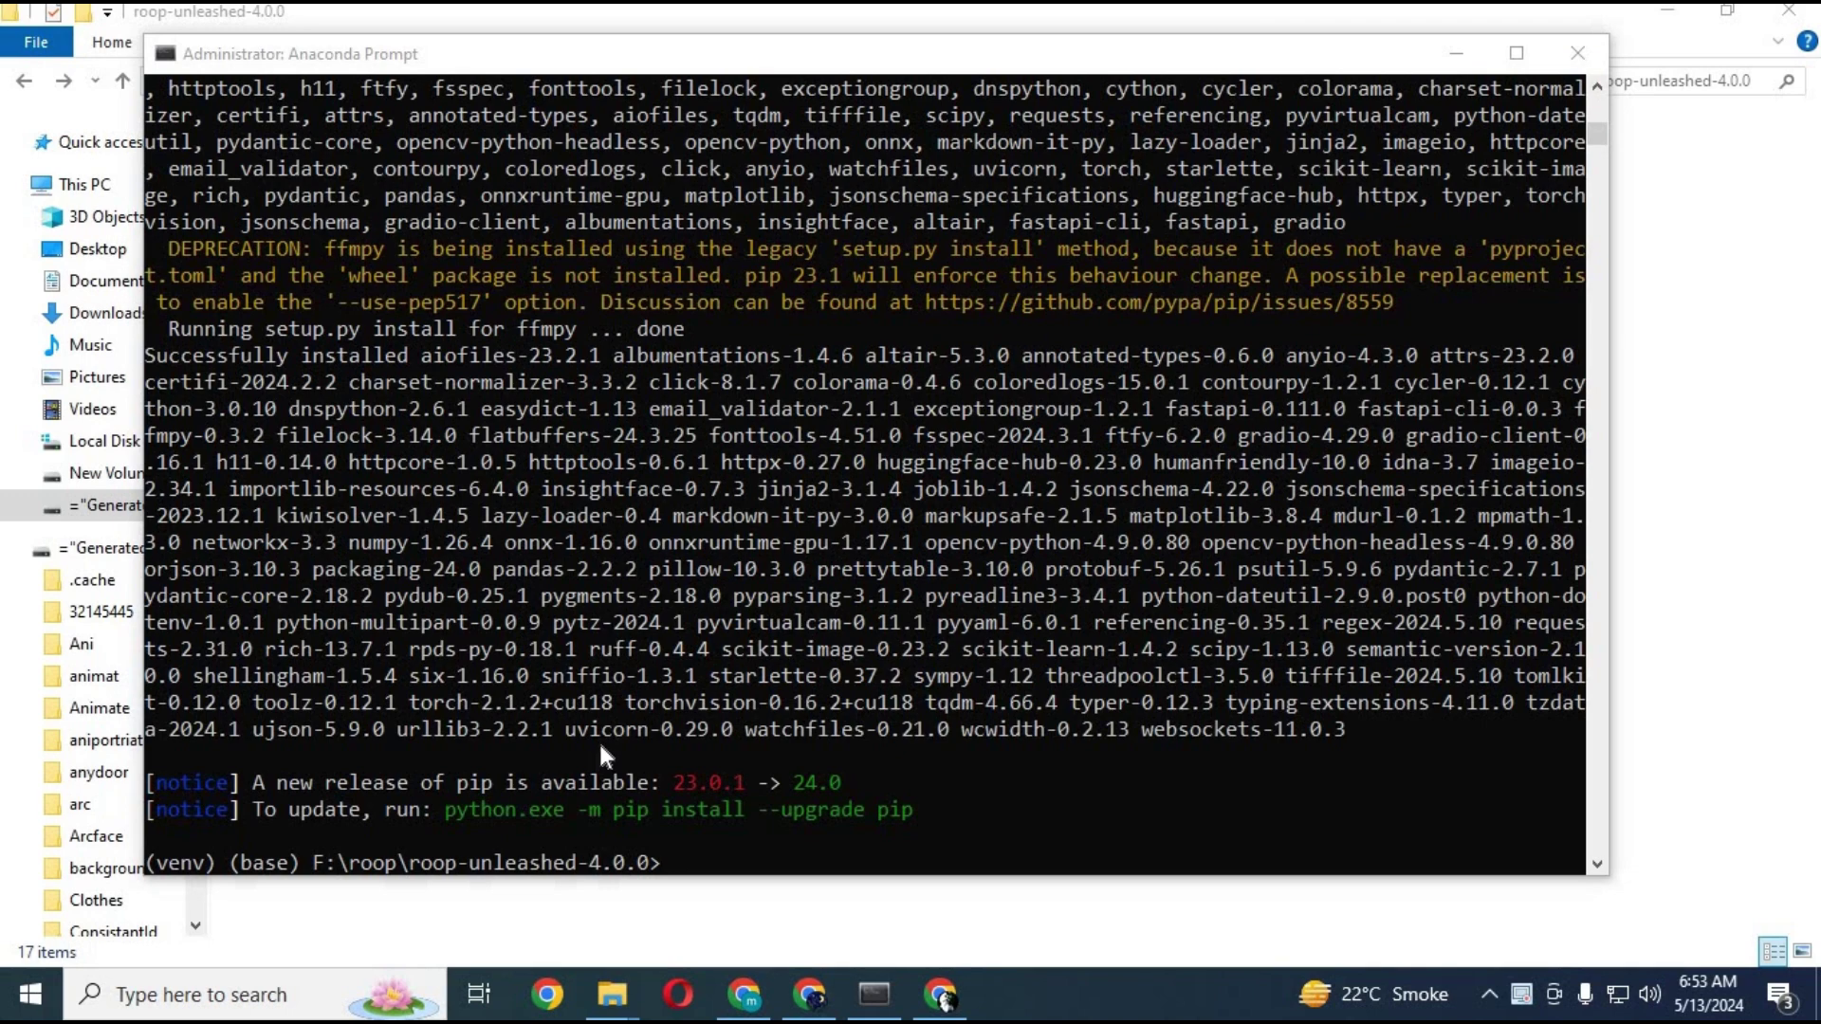
Step: Run python run.py at the (venv) prompt to launch Roop Unleashed 4.0.0
click(670, 832)
text(pyth)
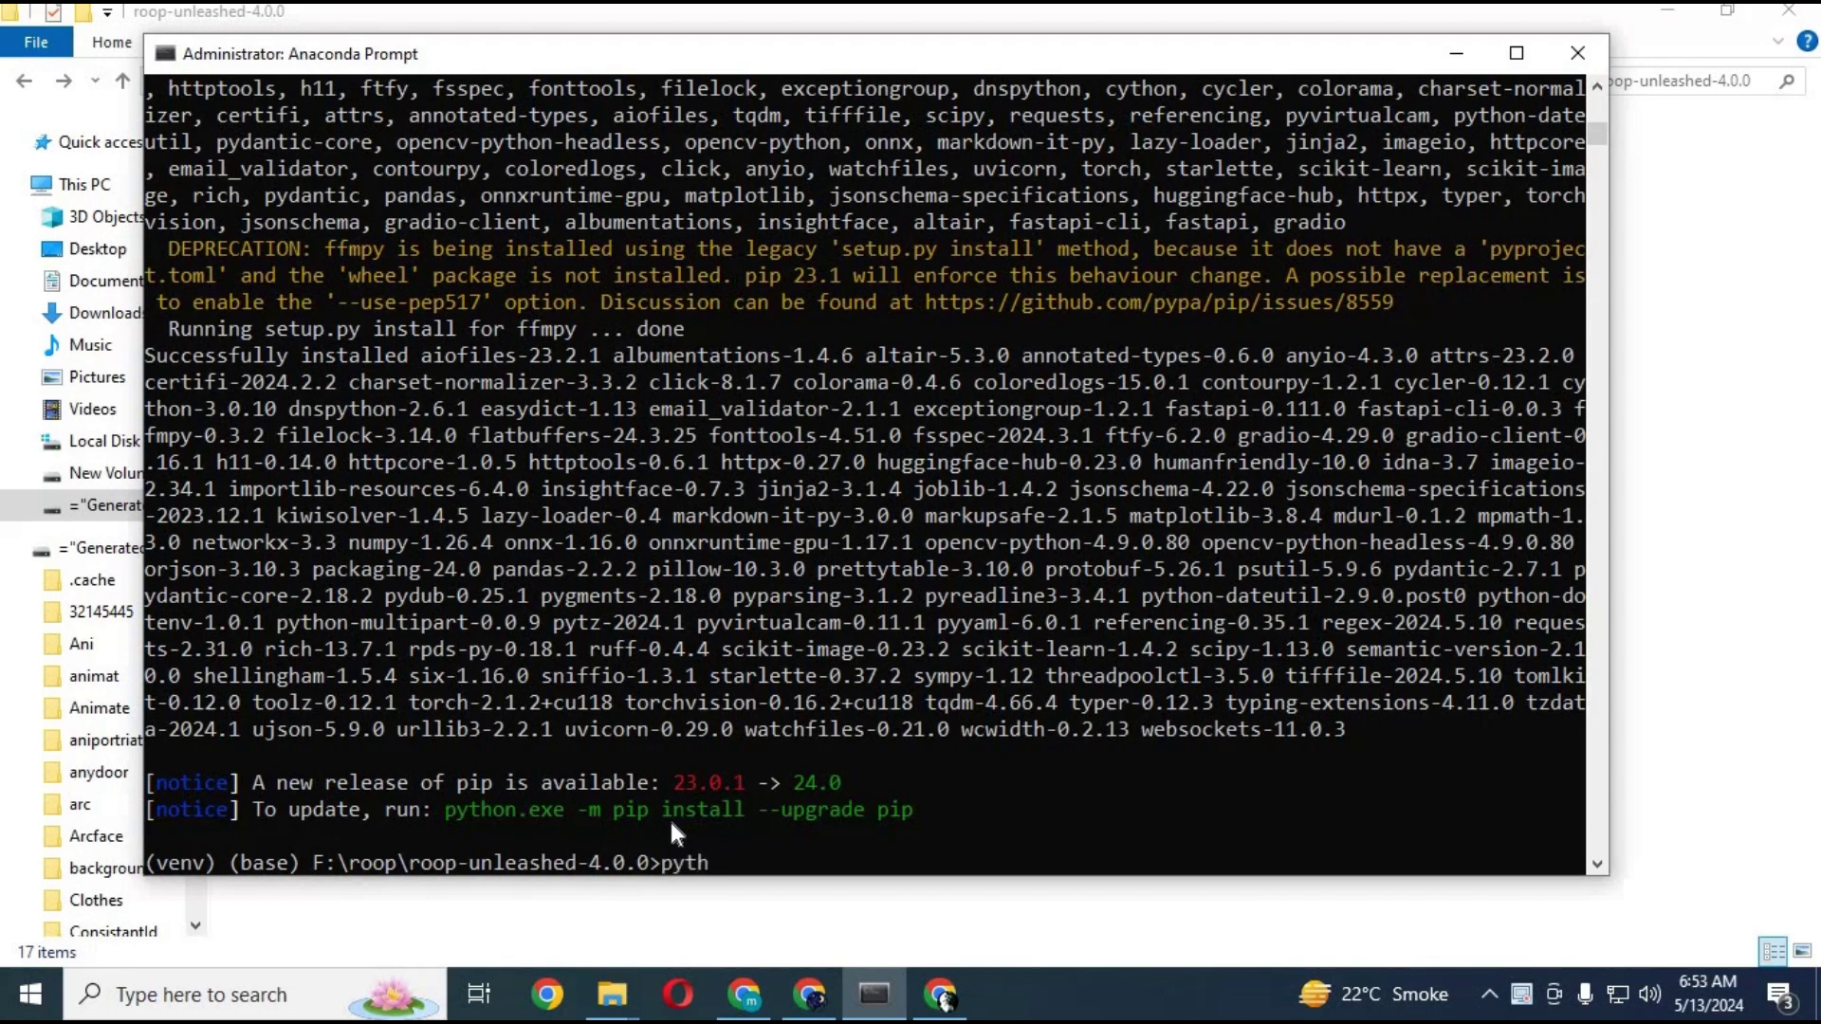
text(on run)
text(.py)
key(Return)
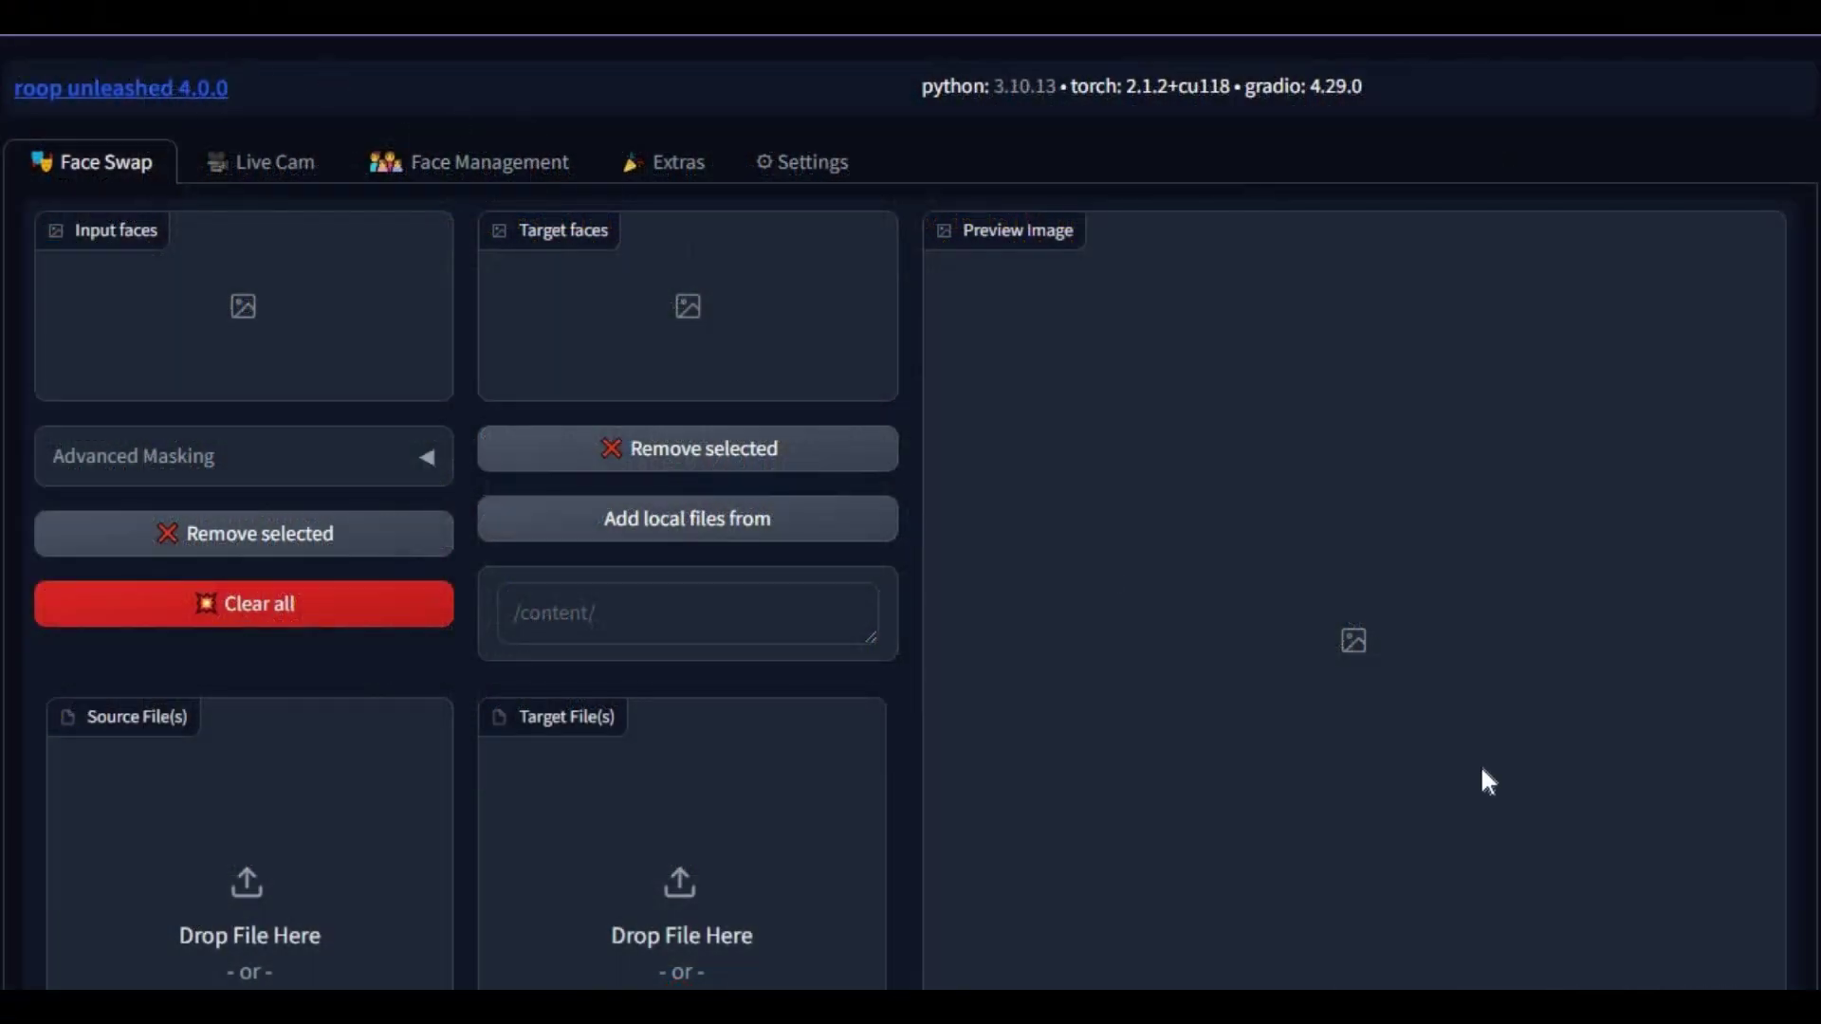
scroll(687, 556, down, 3)
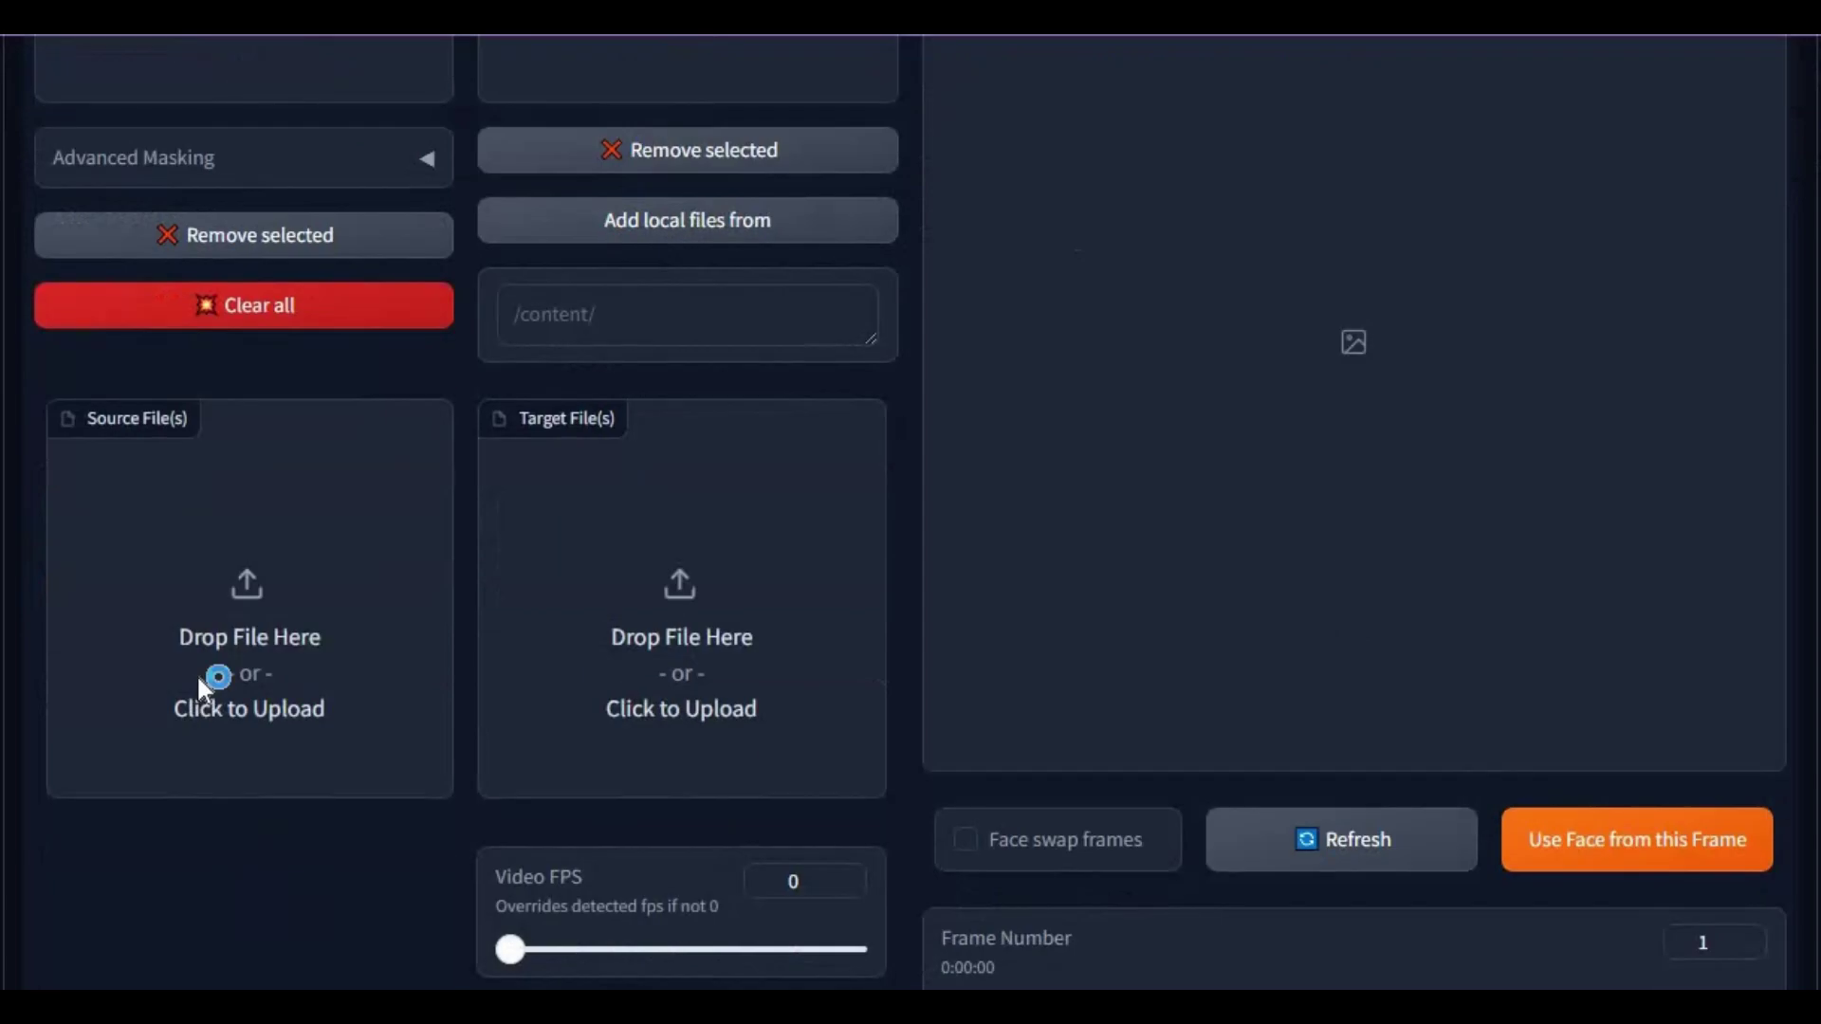
Step: Upload 2024-02-08_07h58_51.png from Pictures > Screenpresso as source and 2024-02-07_09h11_40.png as target
click(200, 687)
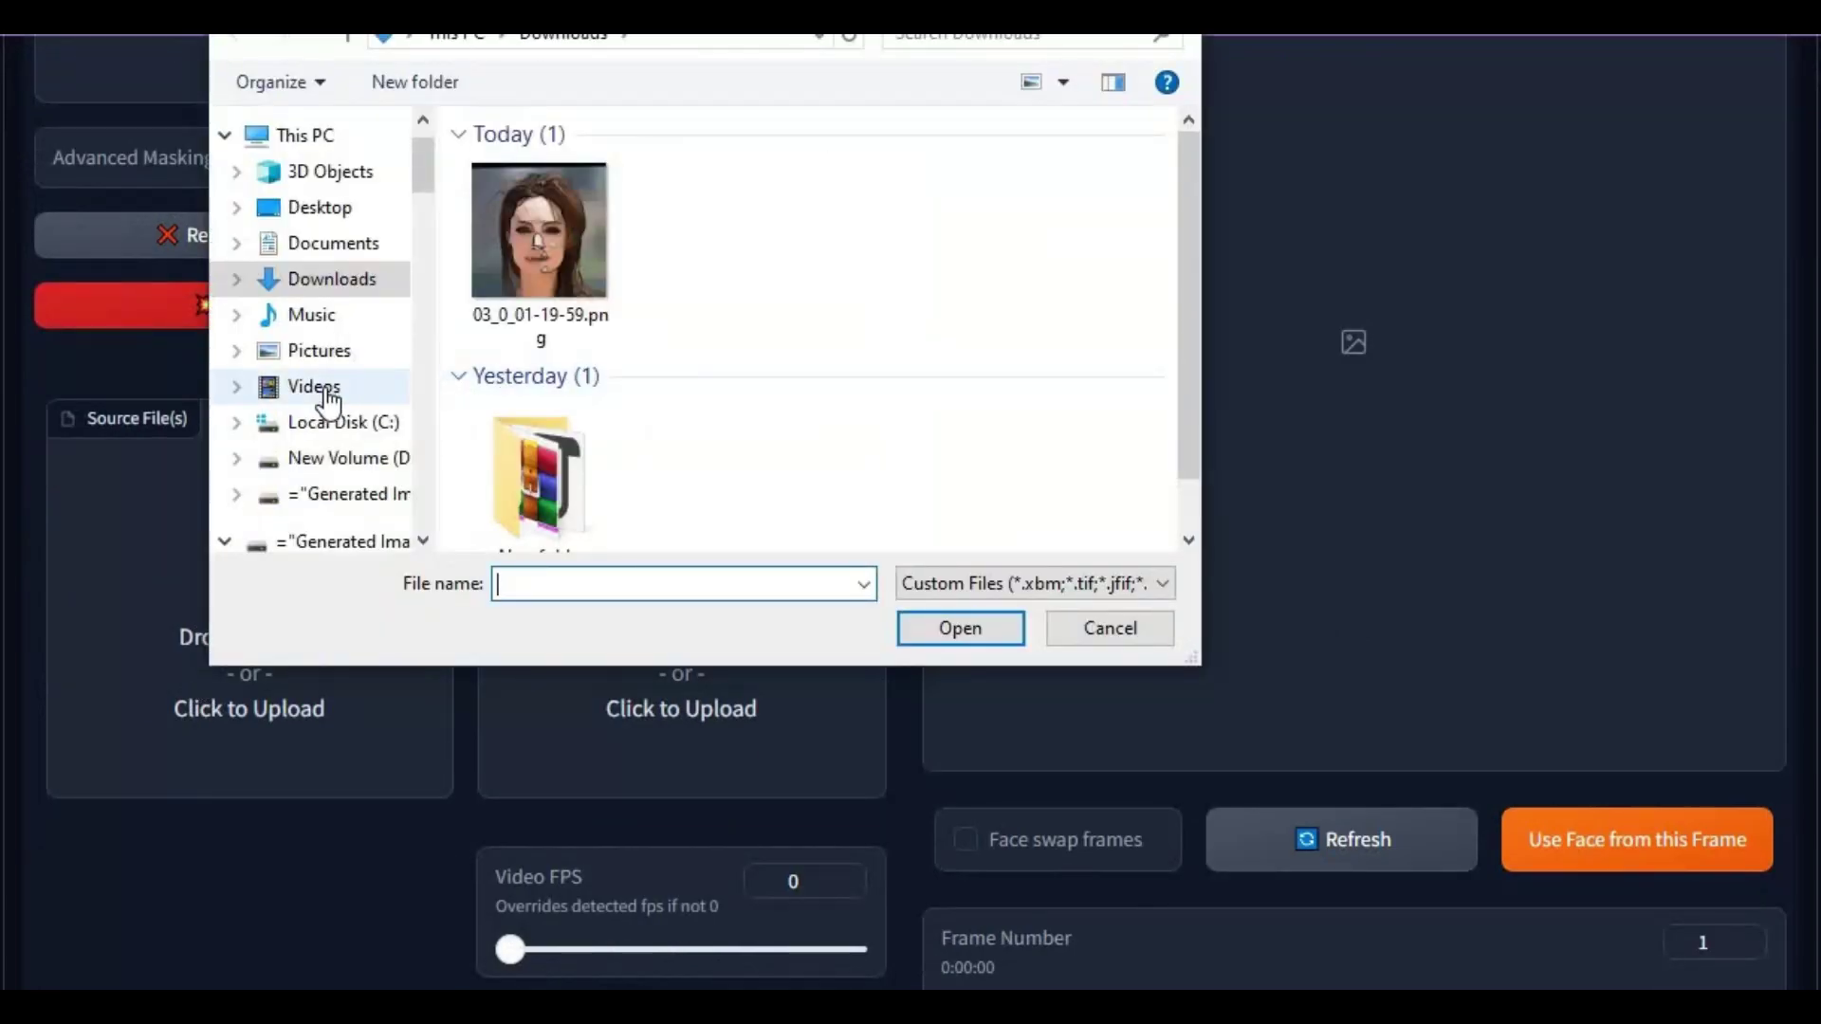
click(313, 385)
click(320, 350)
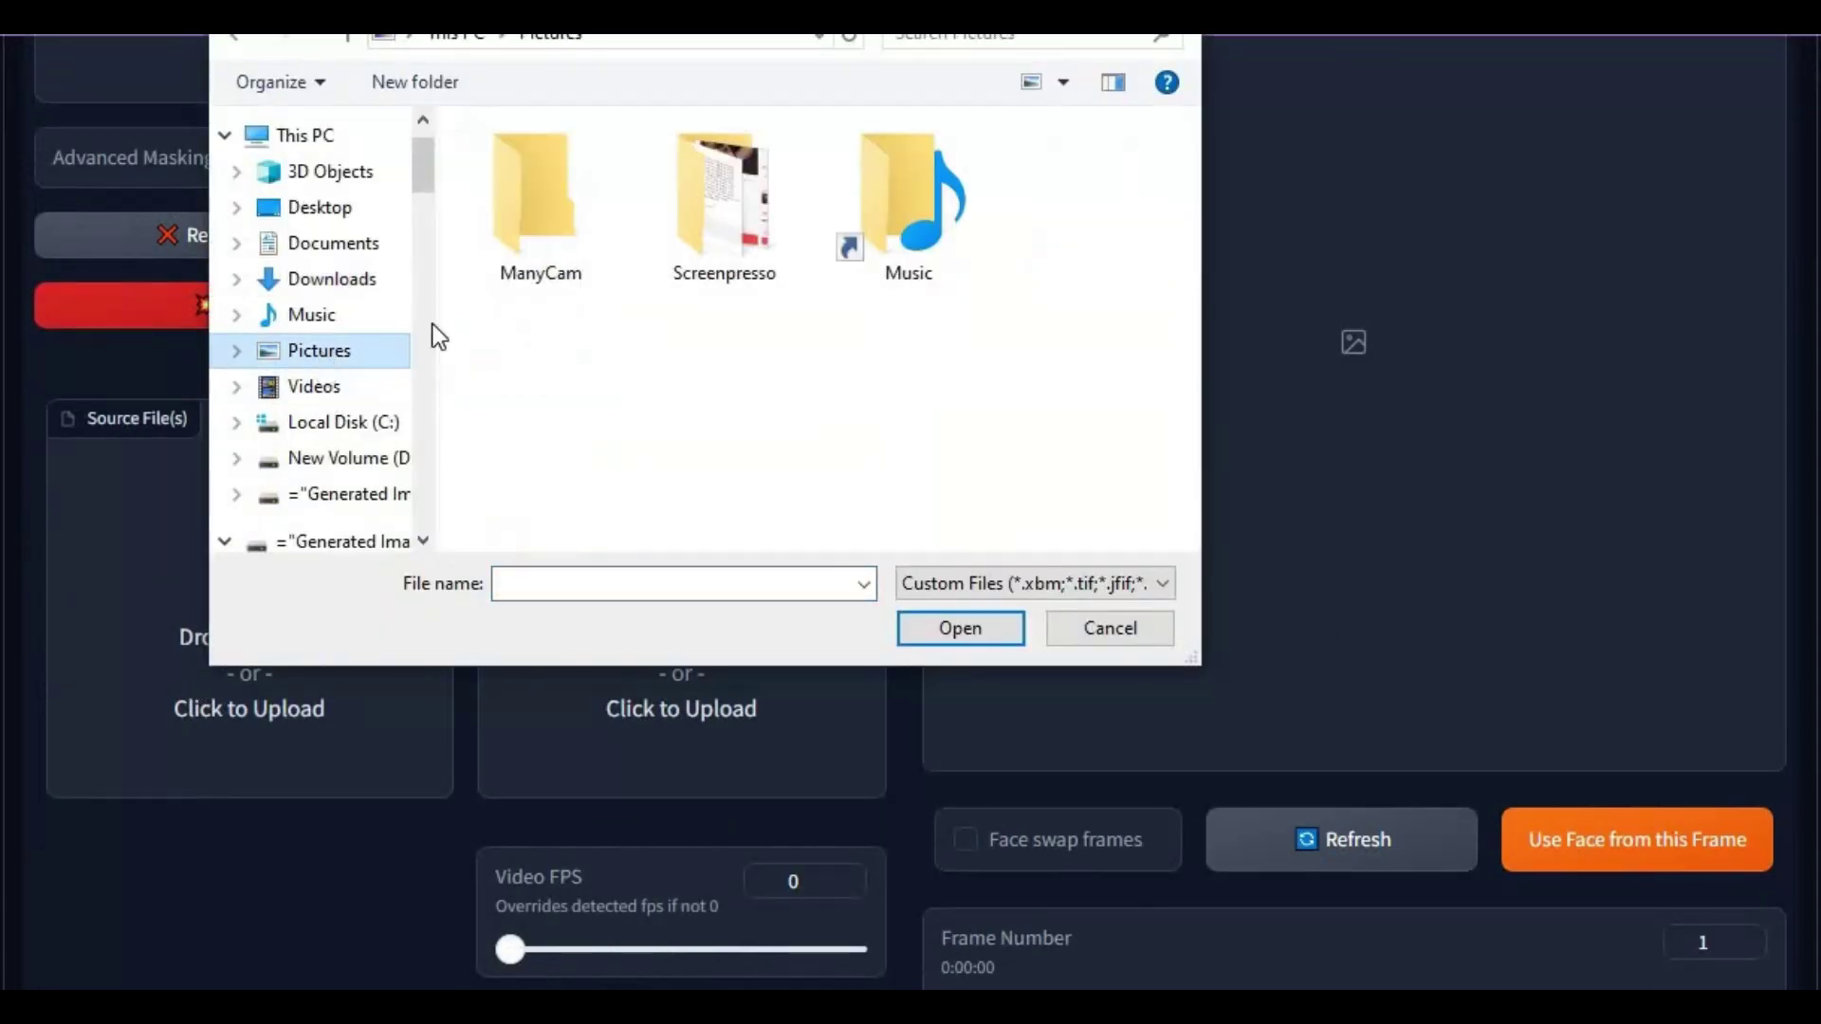
double_click(708, 222)
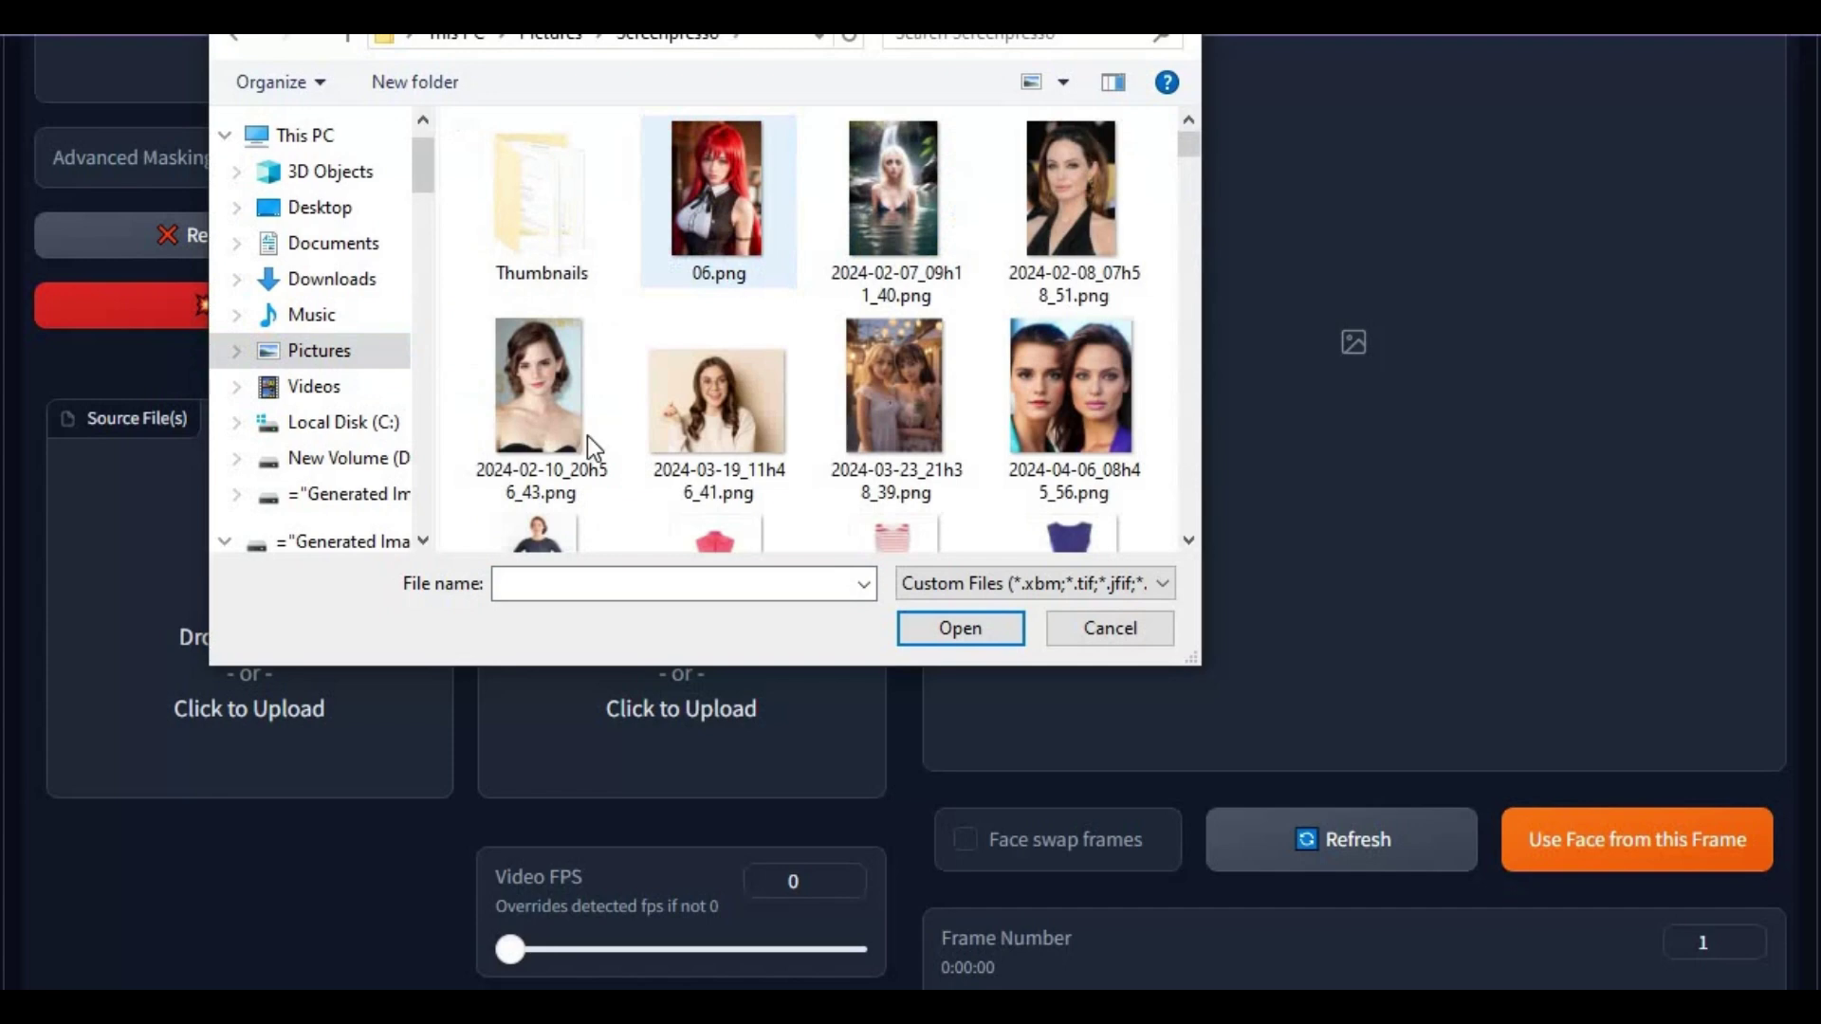
double_click(1072, 187)
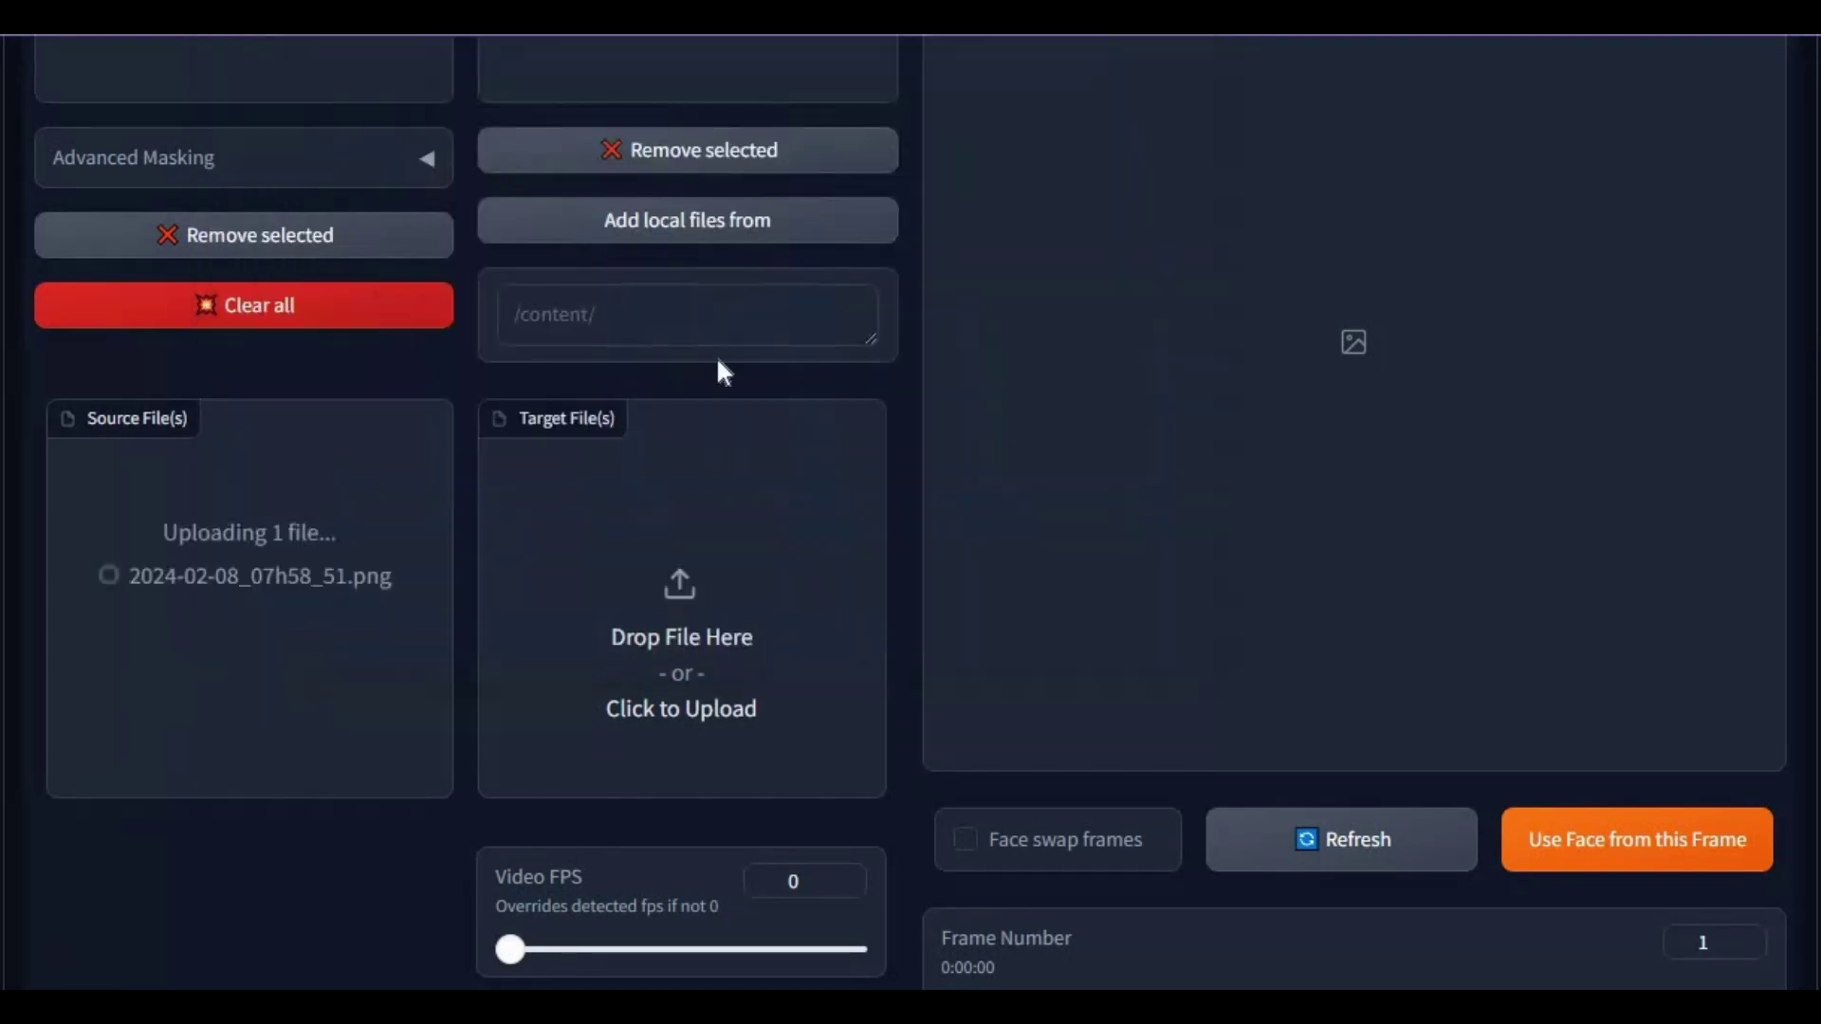
click(740, 658)
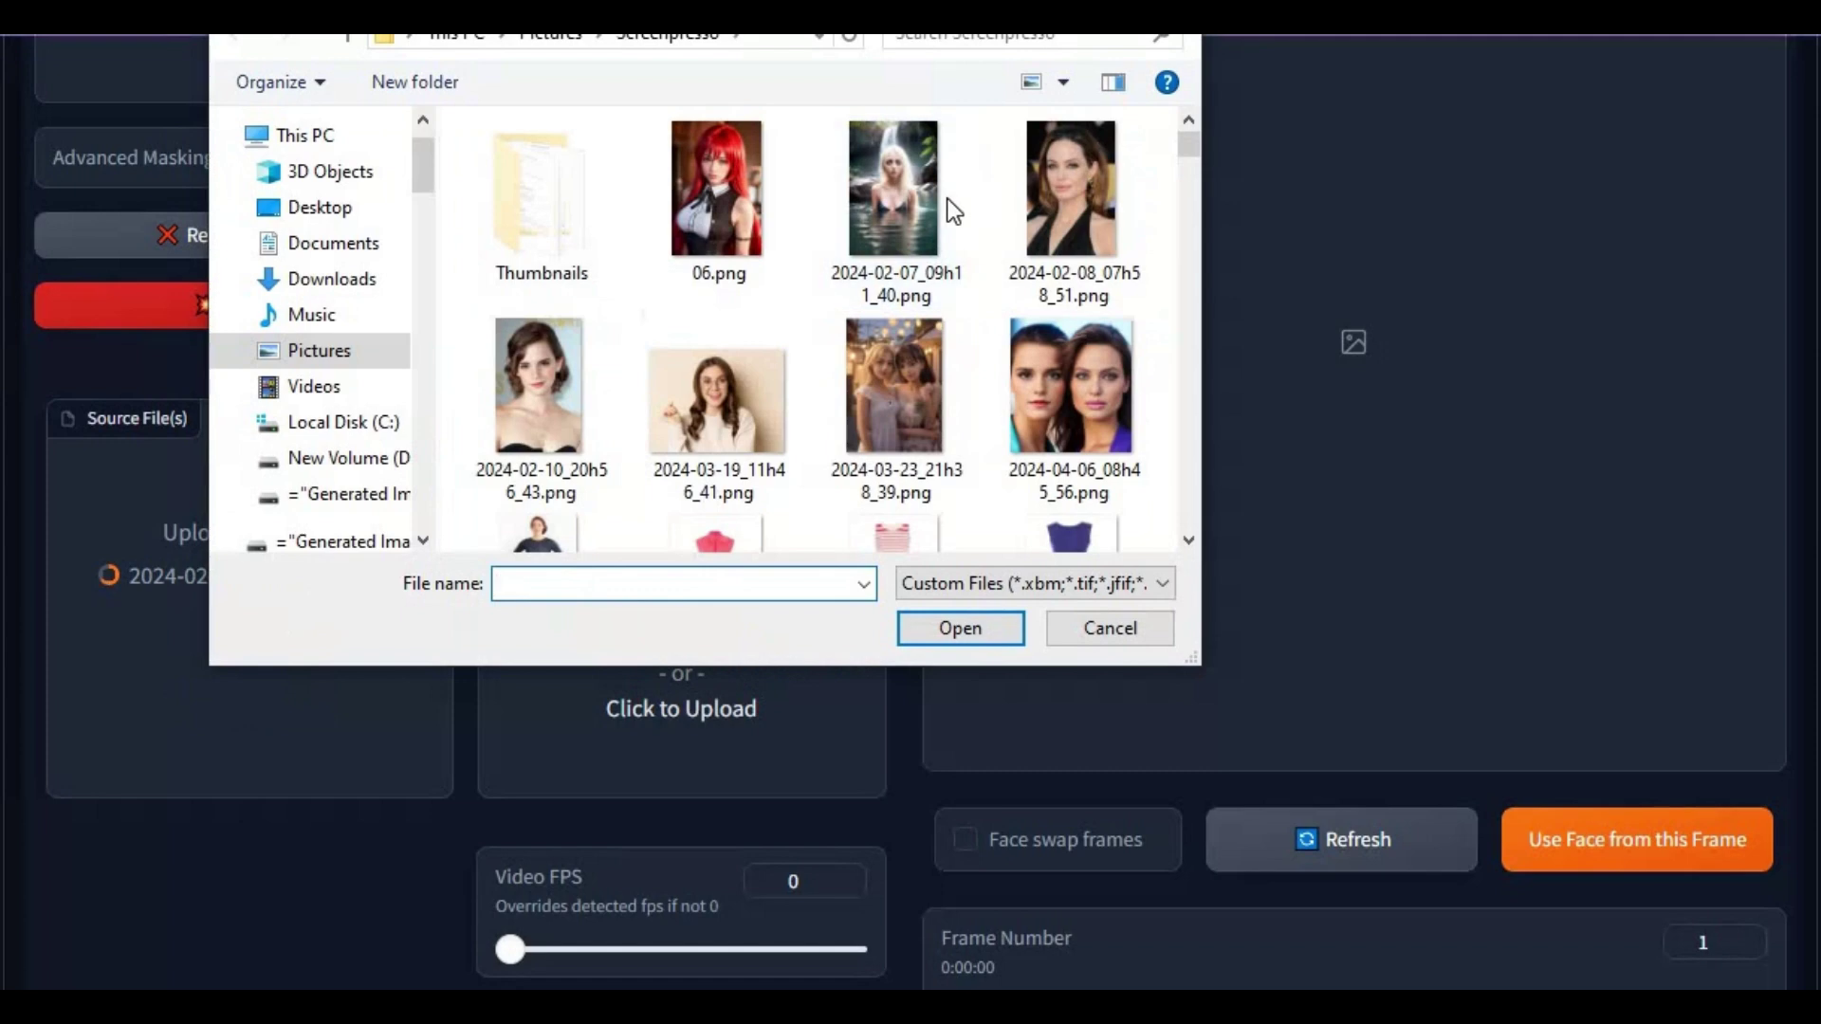
double_click(893, 187)
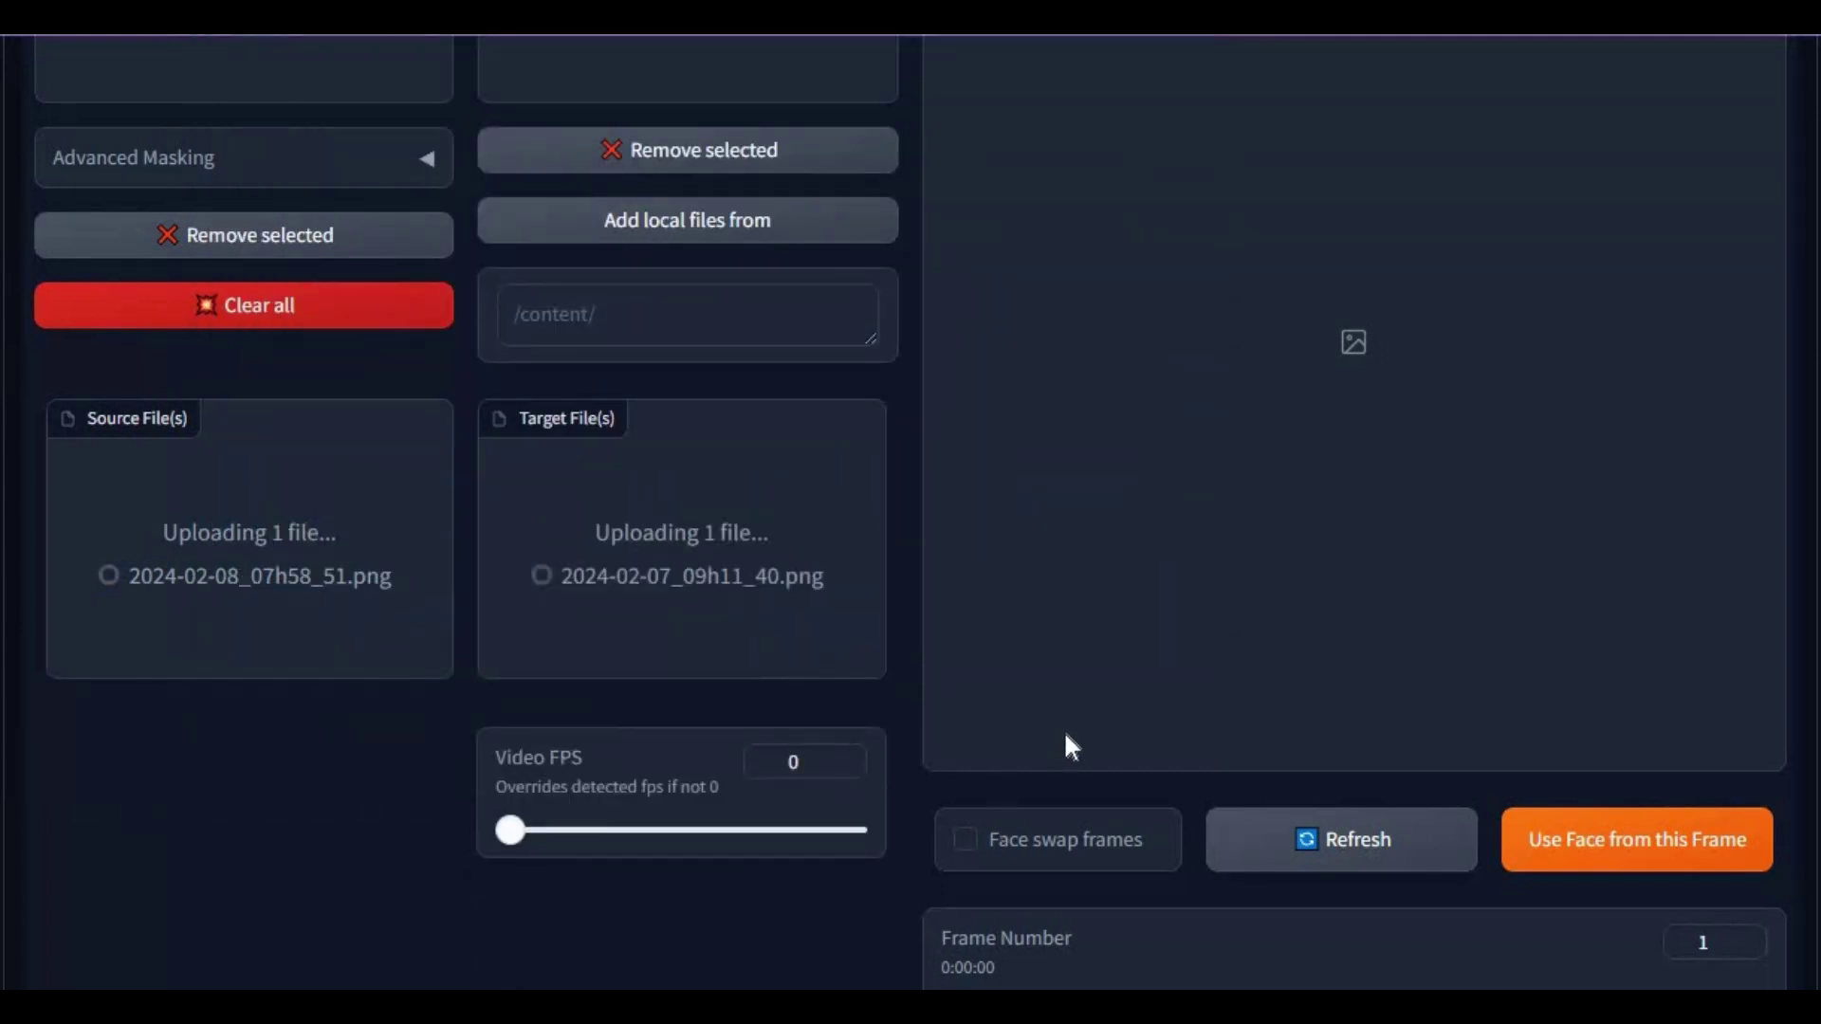
scroll(1063, 729, down, 1)
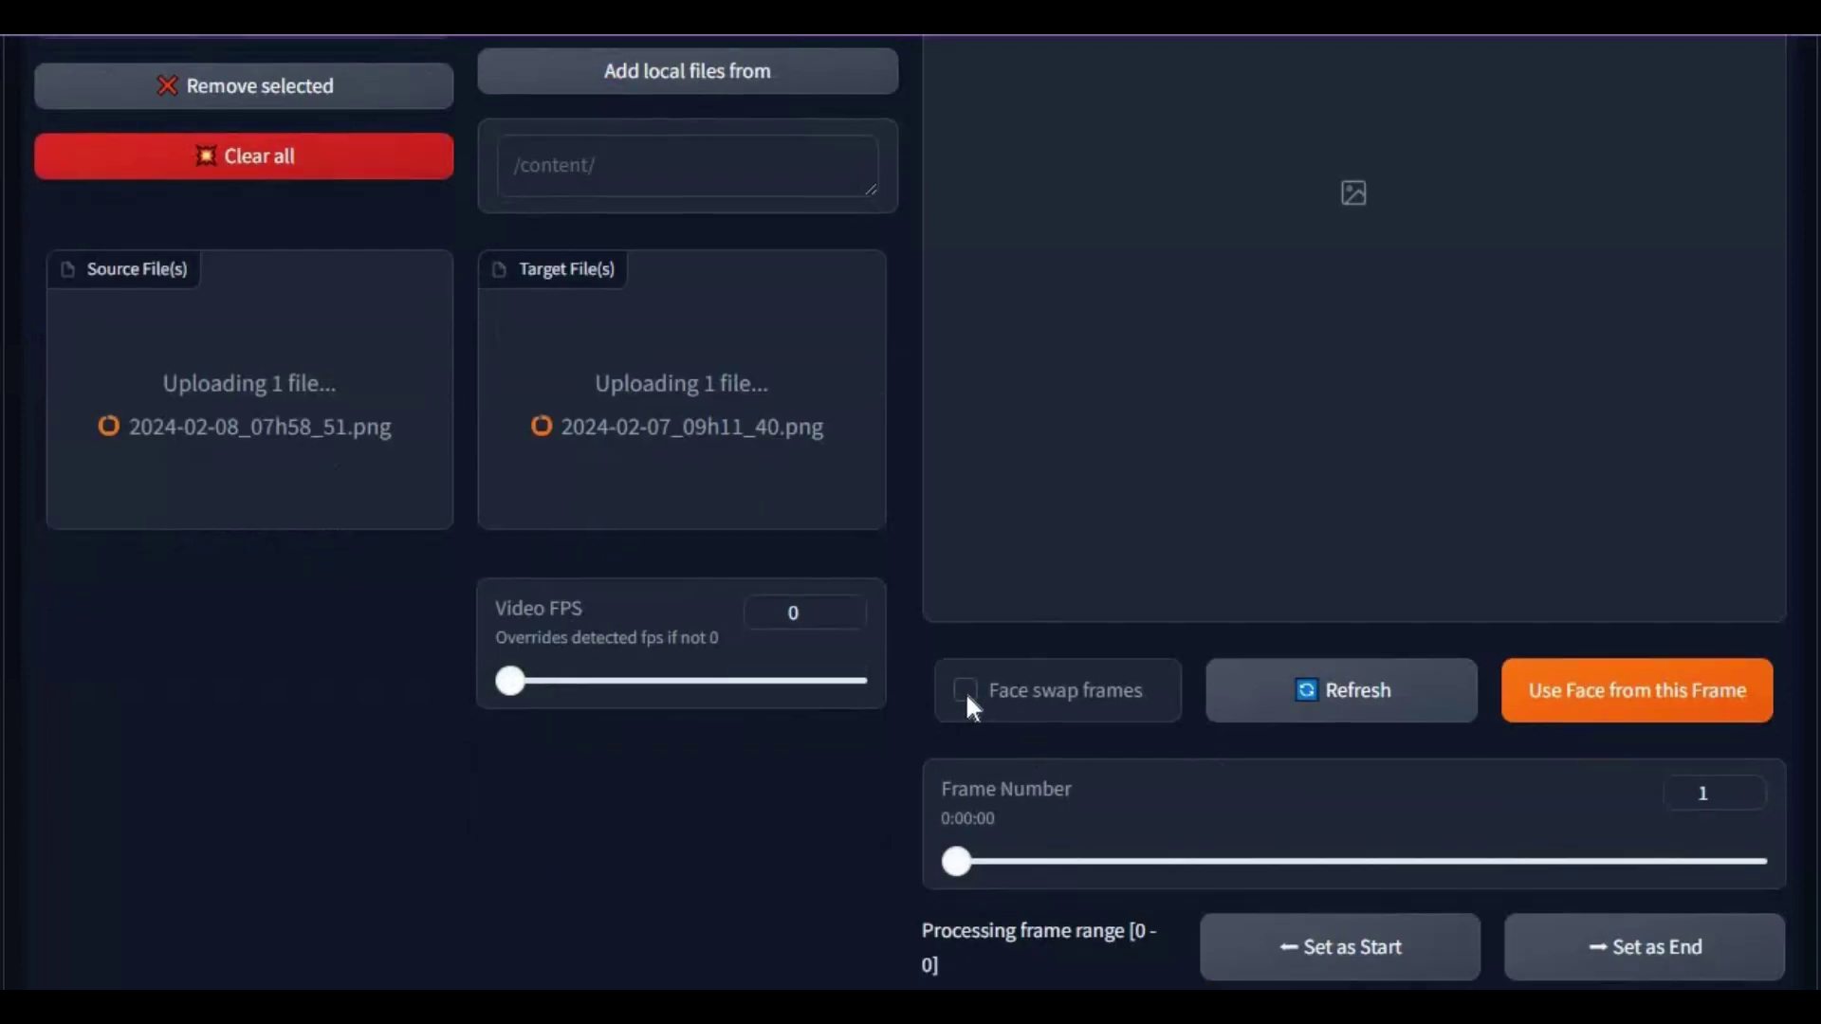
Step: Enable Face swap frames and choose Restoreformer++ as the post-processing enhancer
click(966, 691)
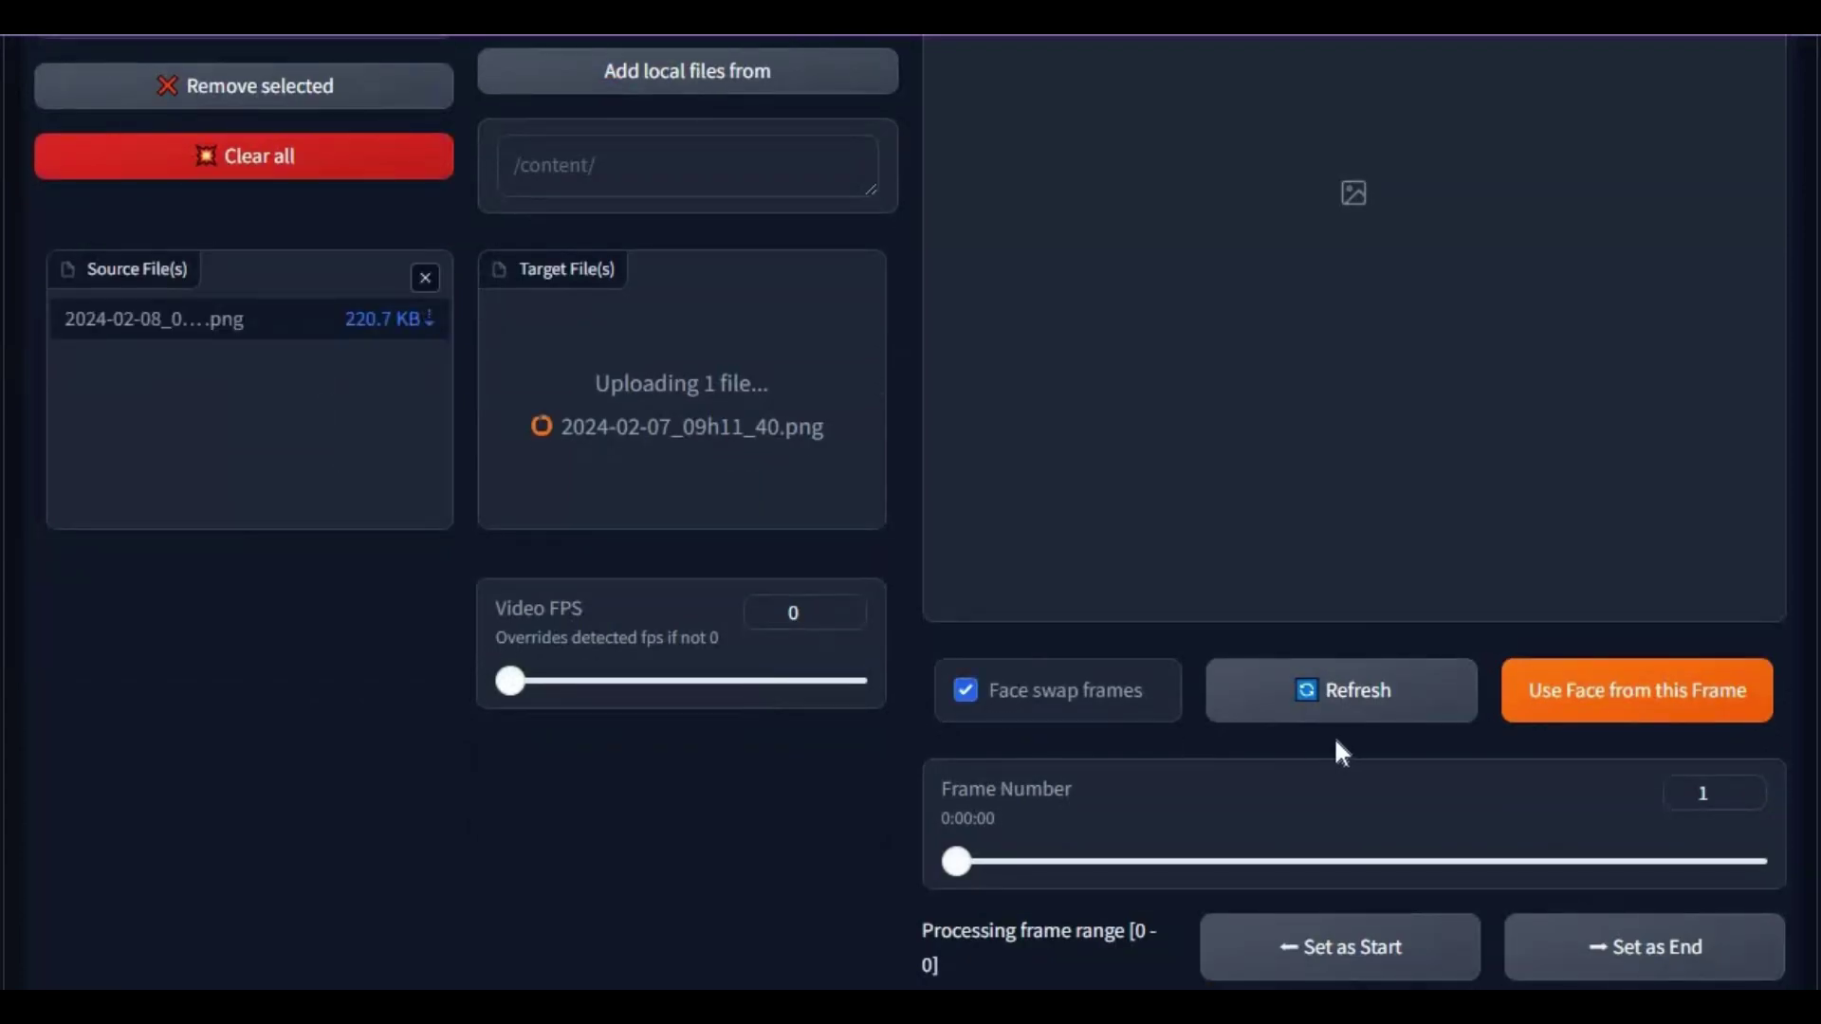
scroll(1338, 739, down, 3)
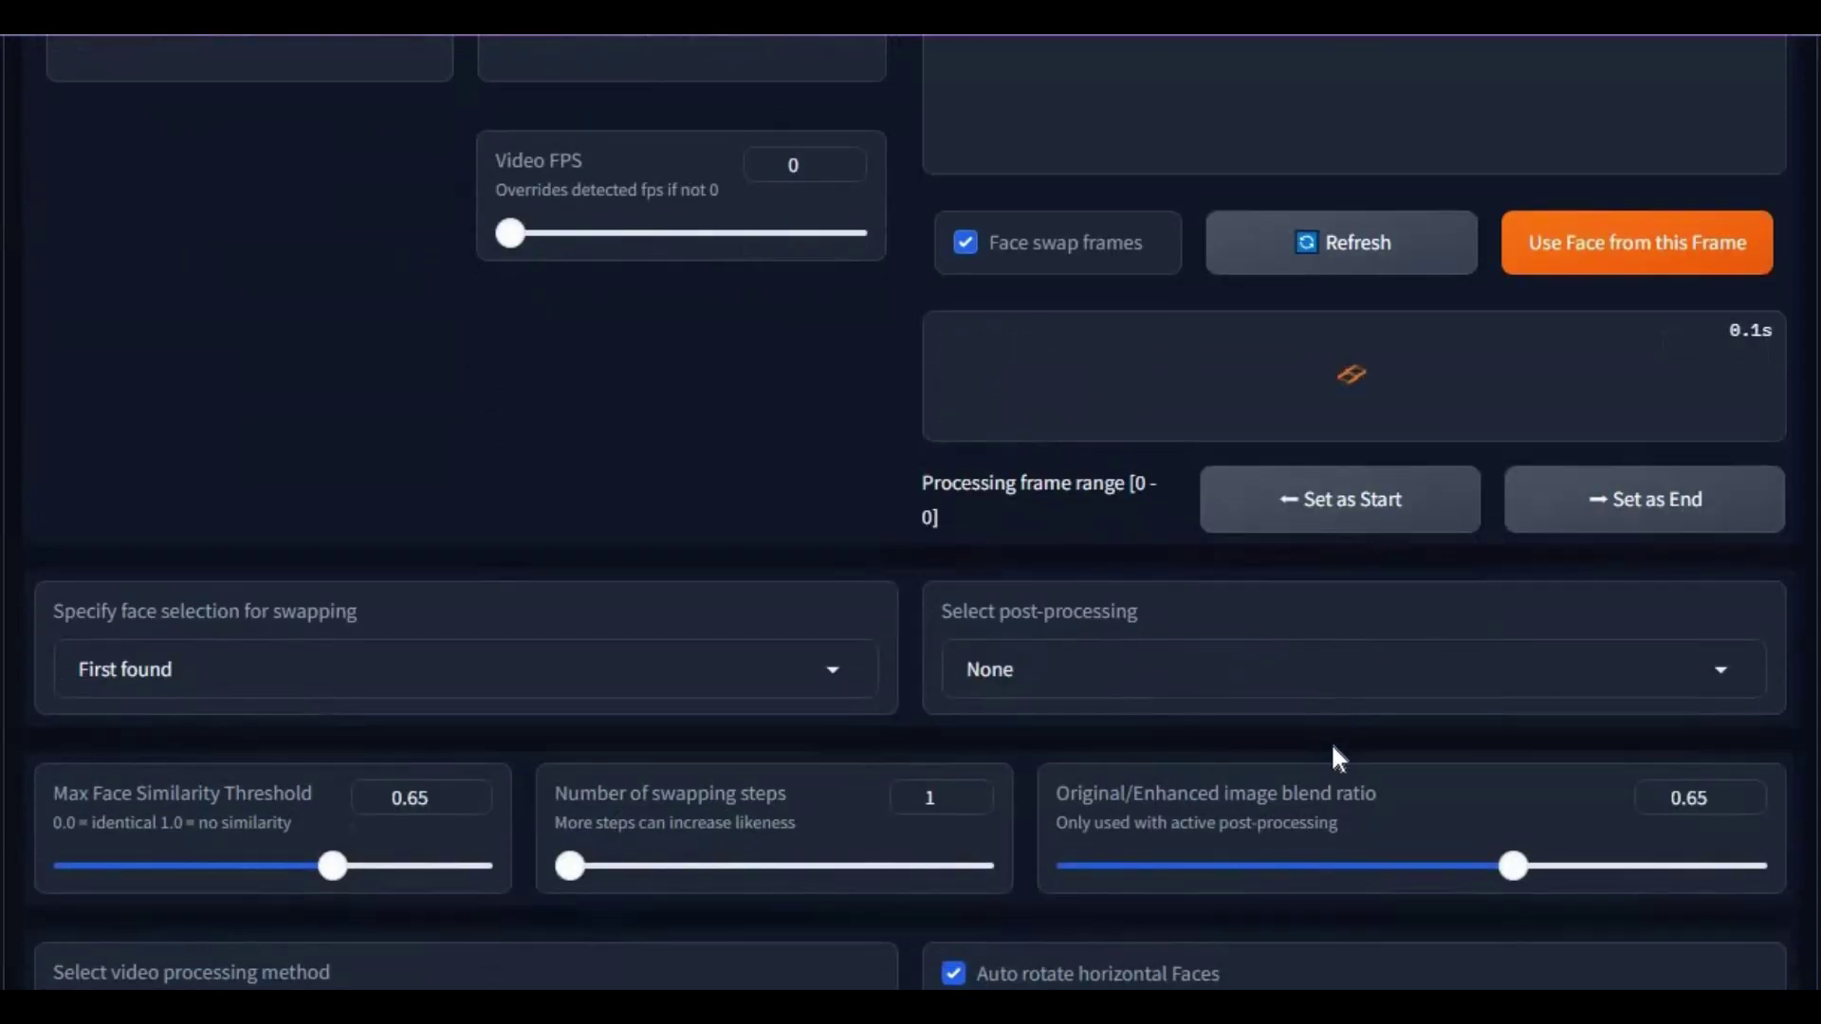
scroll(1326, 743, down, 2)
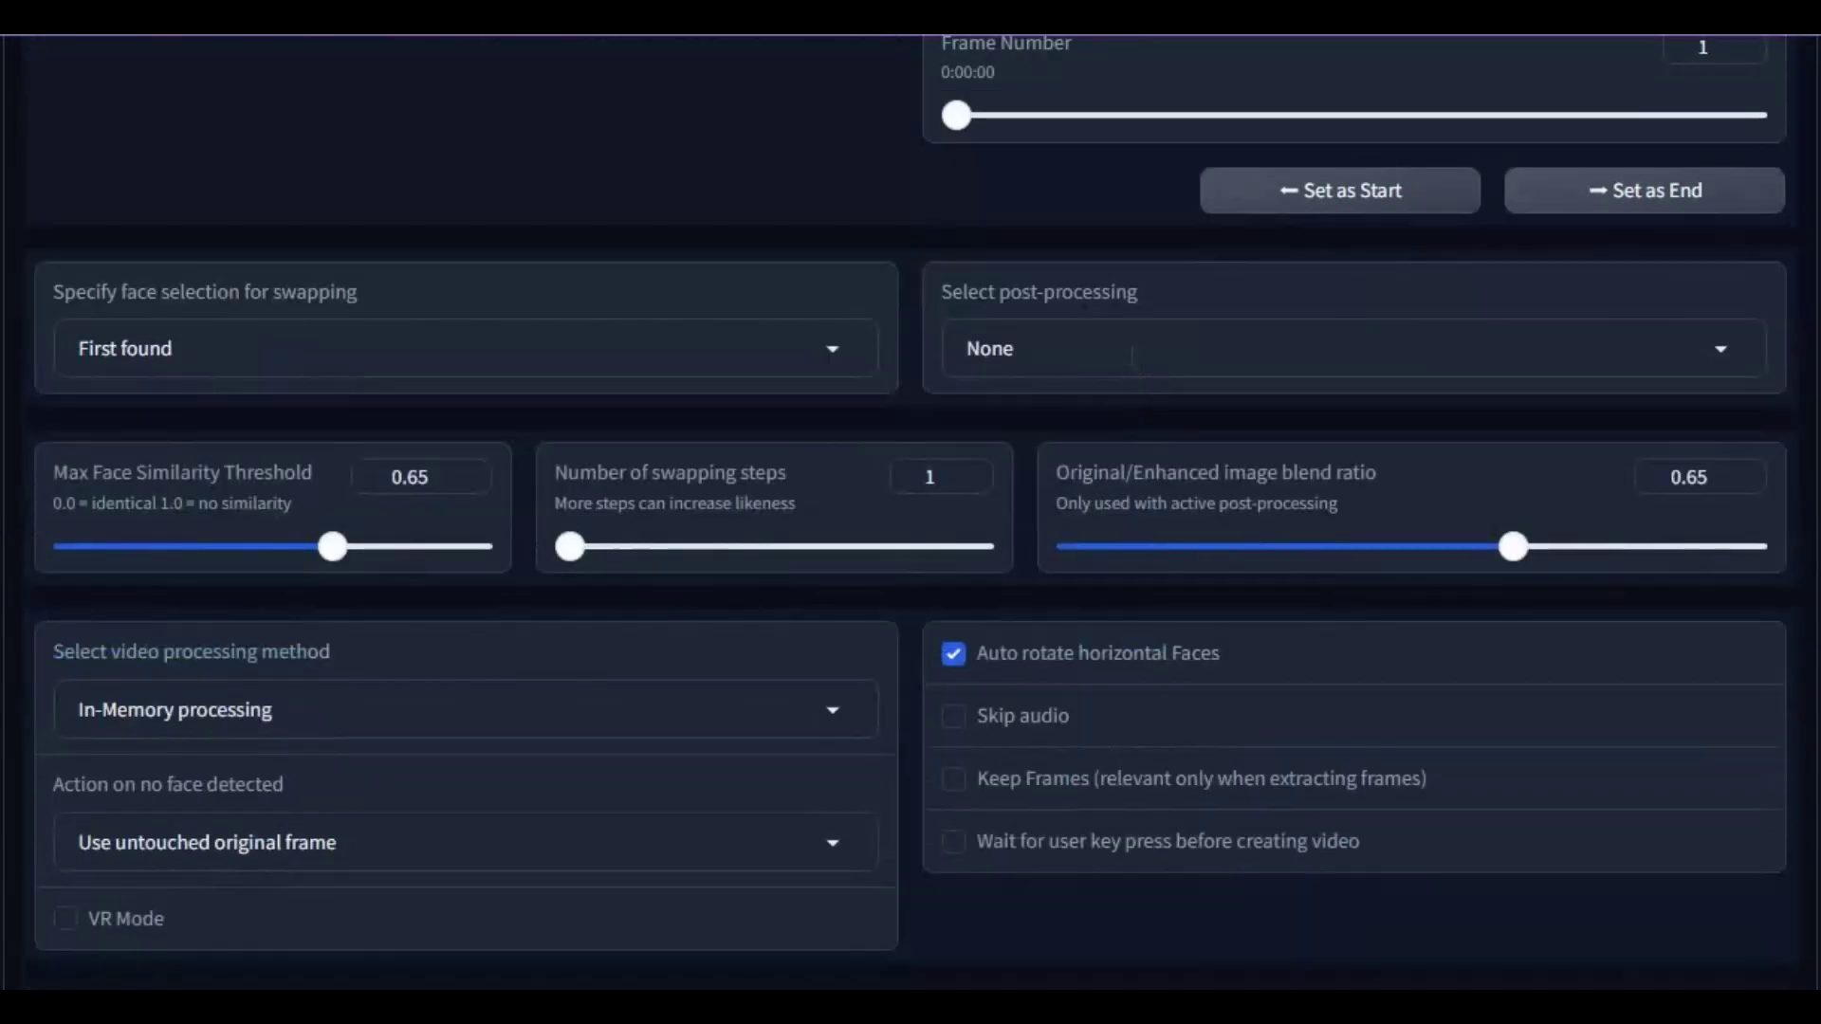
click(1104, 349)
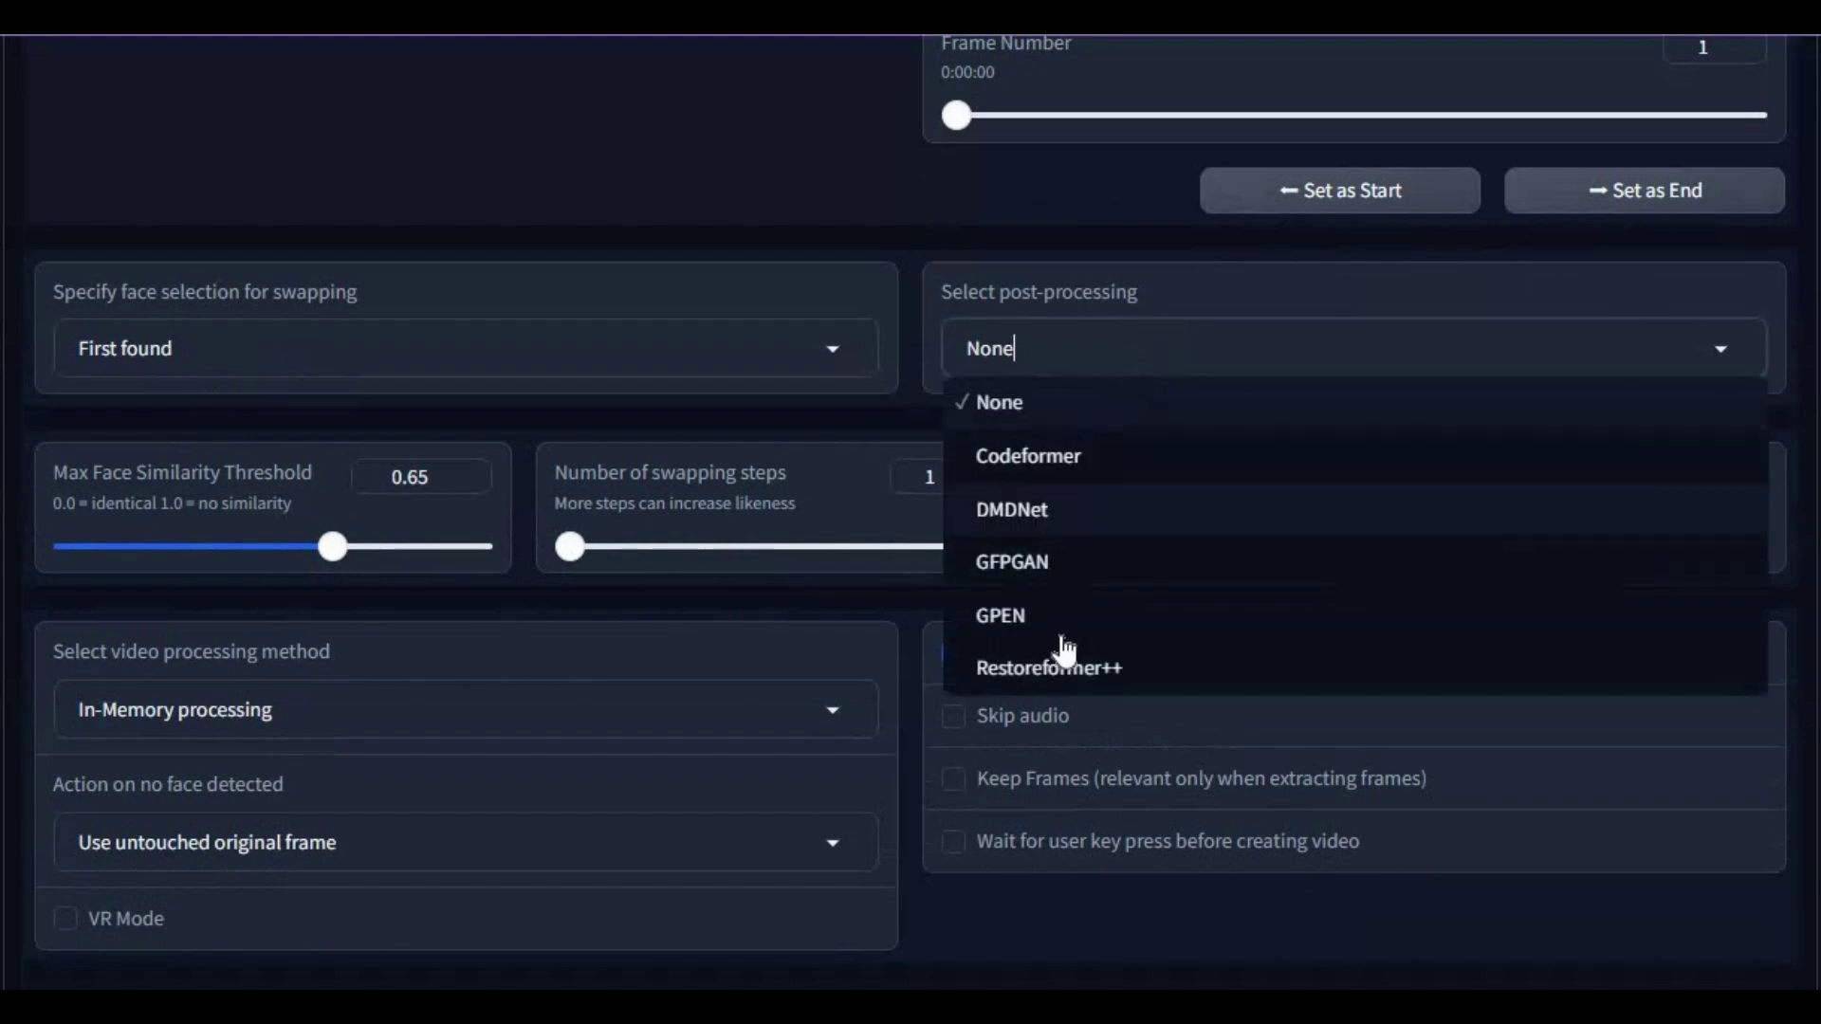
click(1049, 667)
scroll(1148, 569, up, 5)
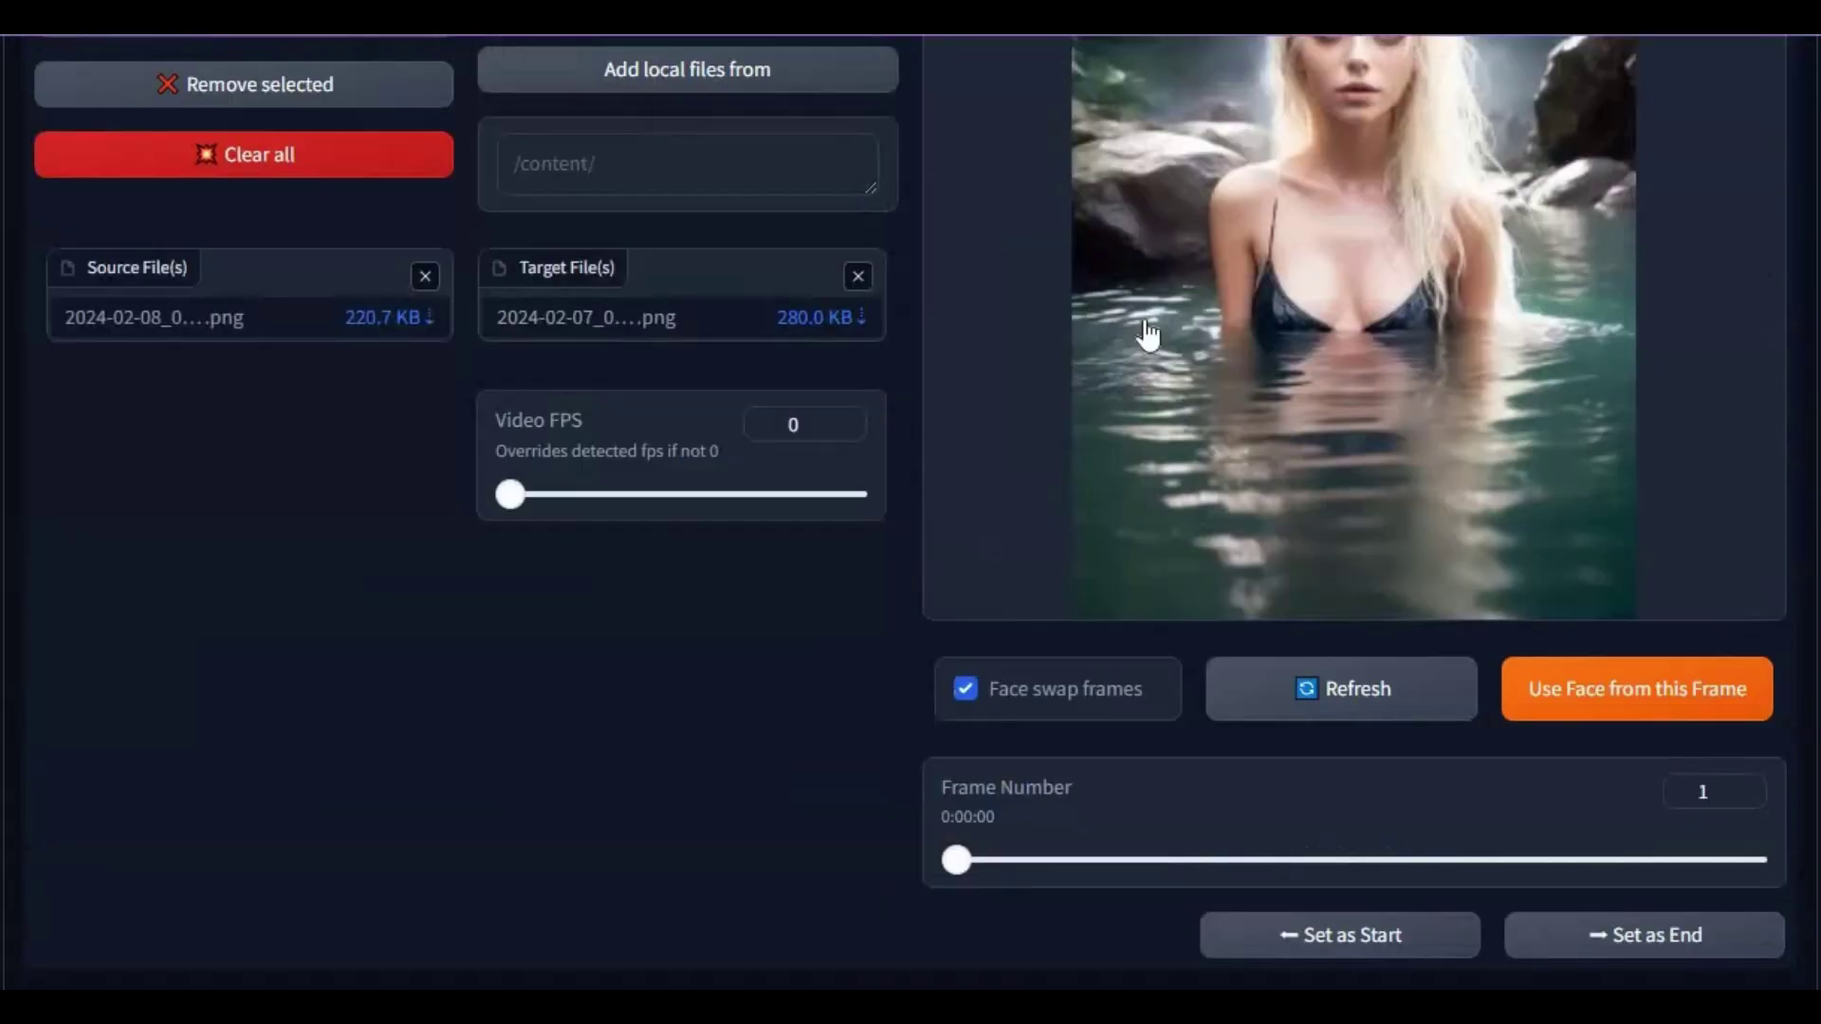
scroll(1148, 332, up, 4)
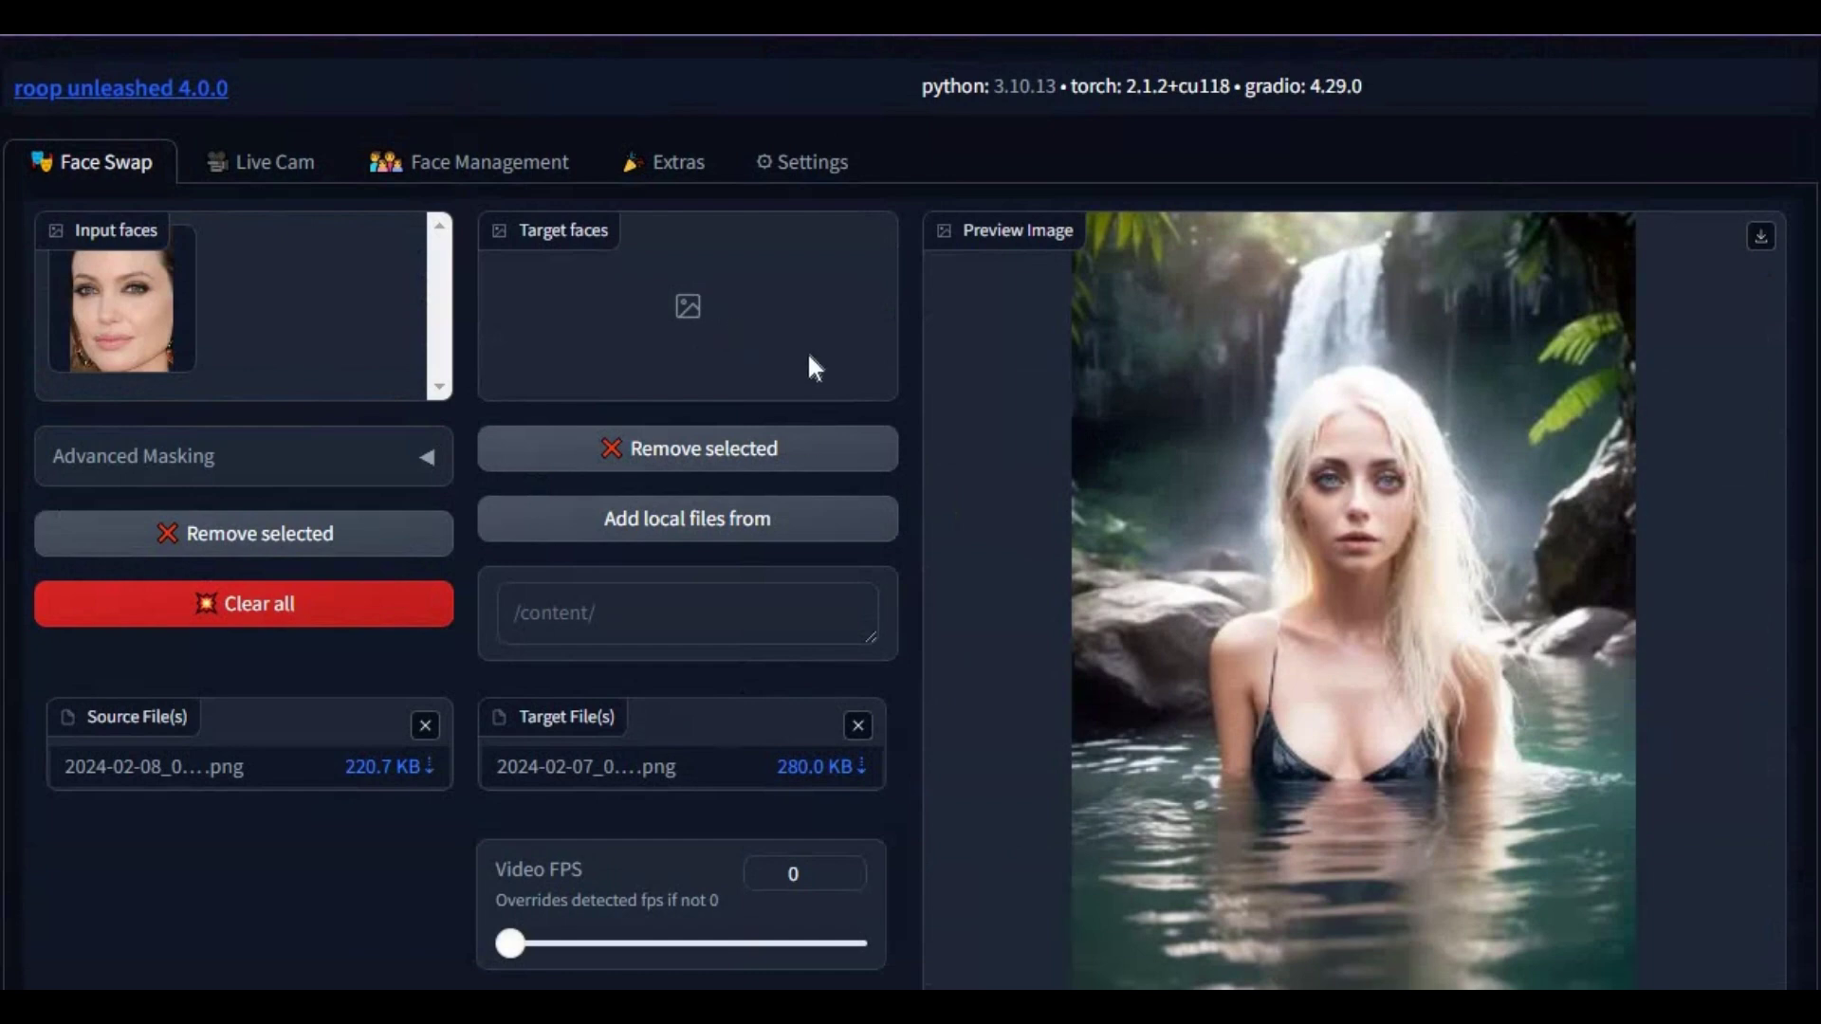
scroll(995, 569, down, 5)
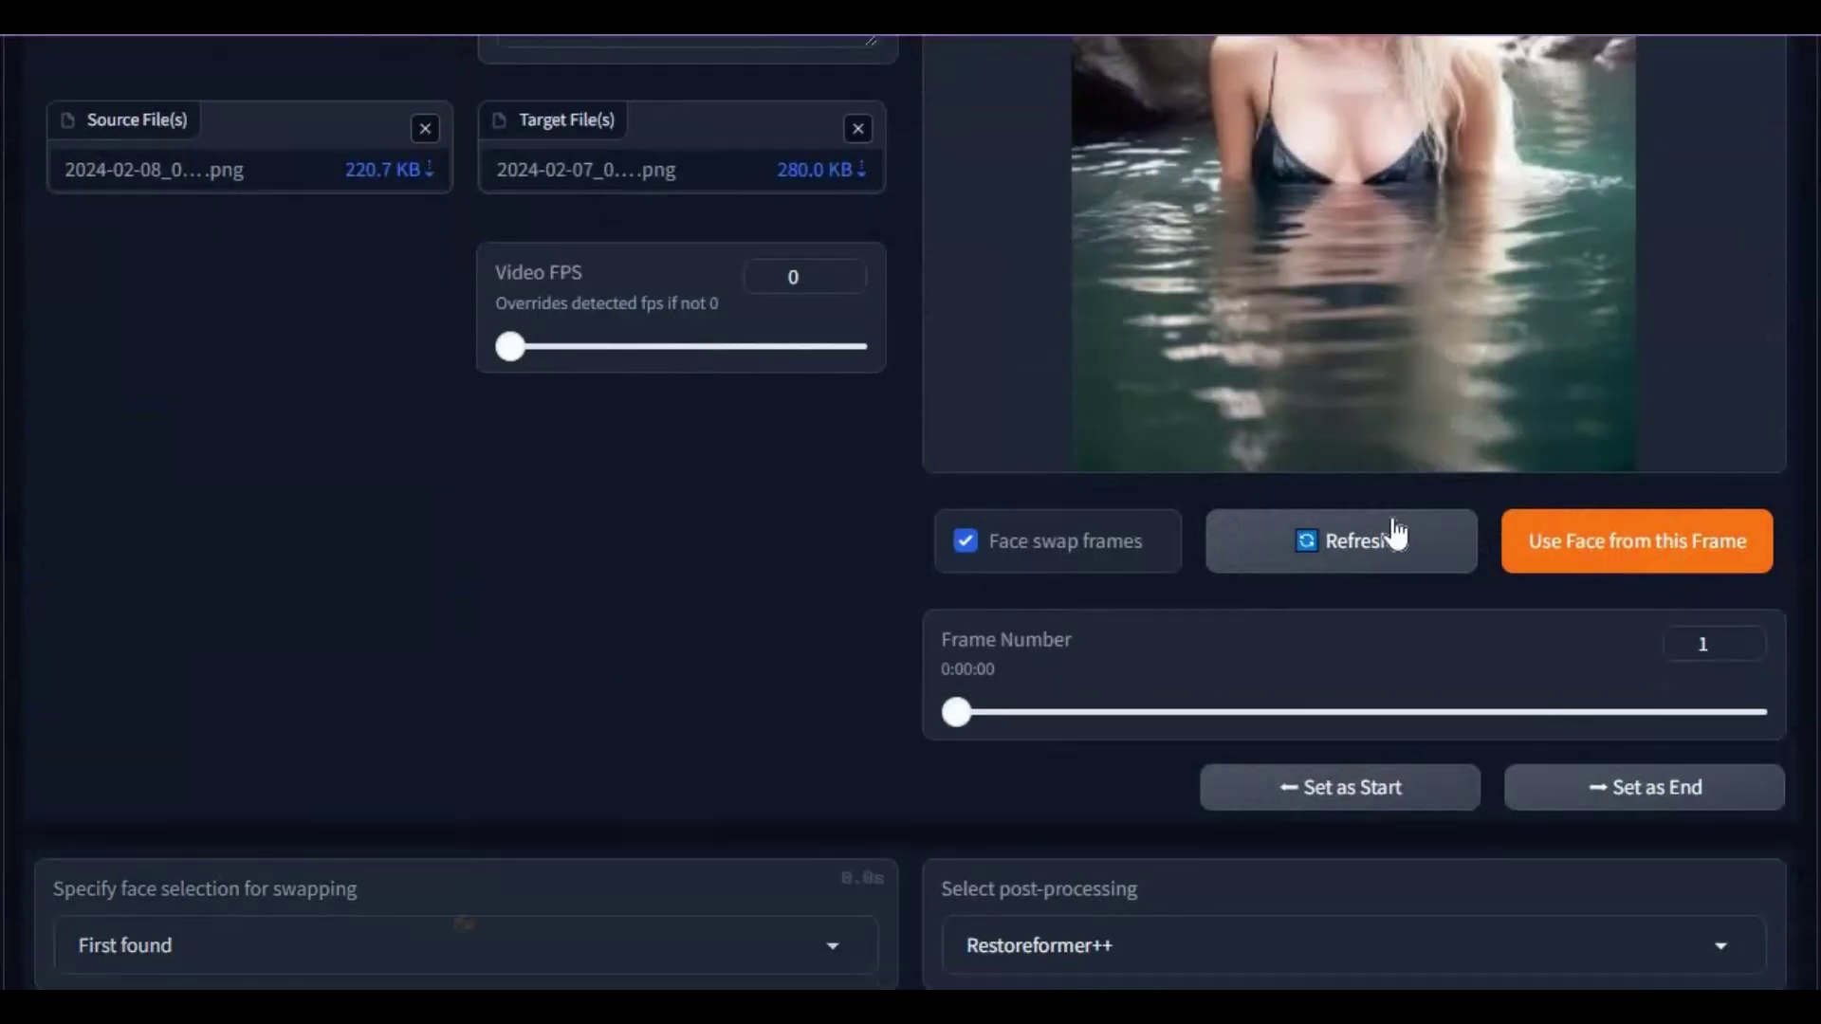
Step: Extract the face from the target frame, start the swap, and select source and target faces
click(1341, 541)
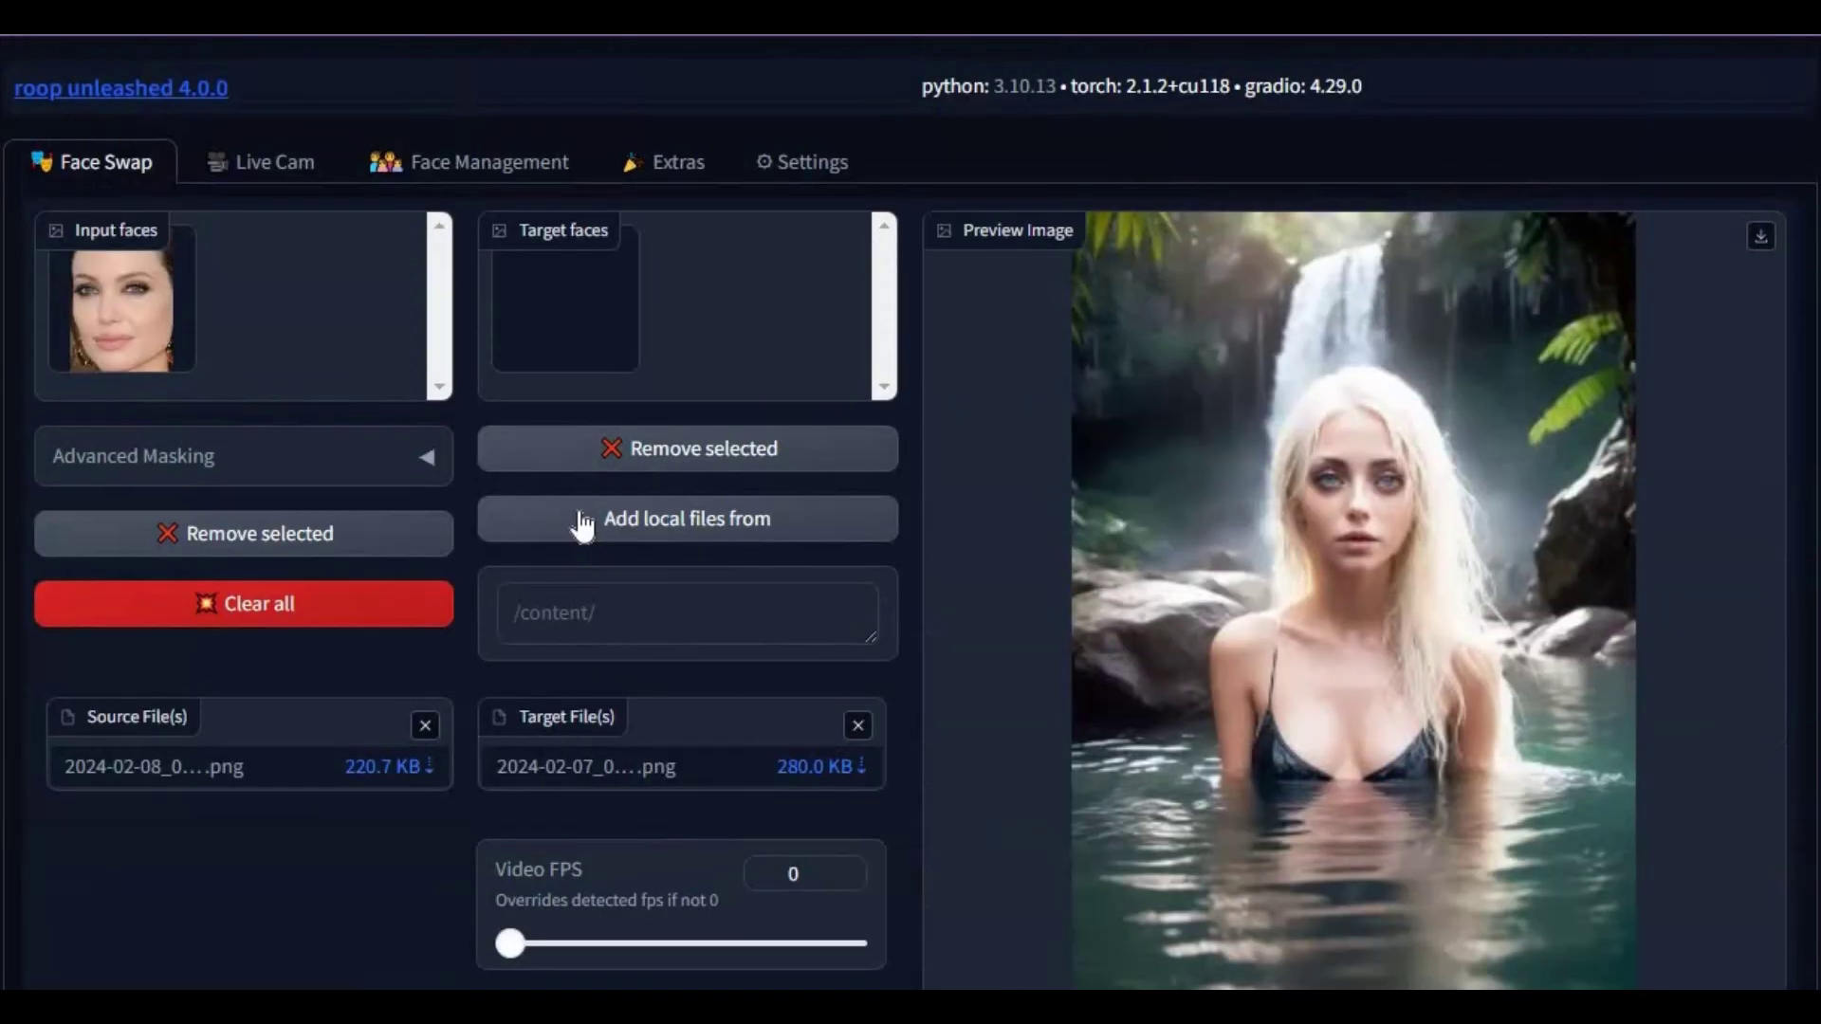
scroll(582, 570, down, 2)
scroll(712, 569, down, 6)
scroll(603, 634, down, 4)
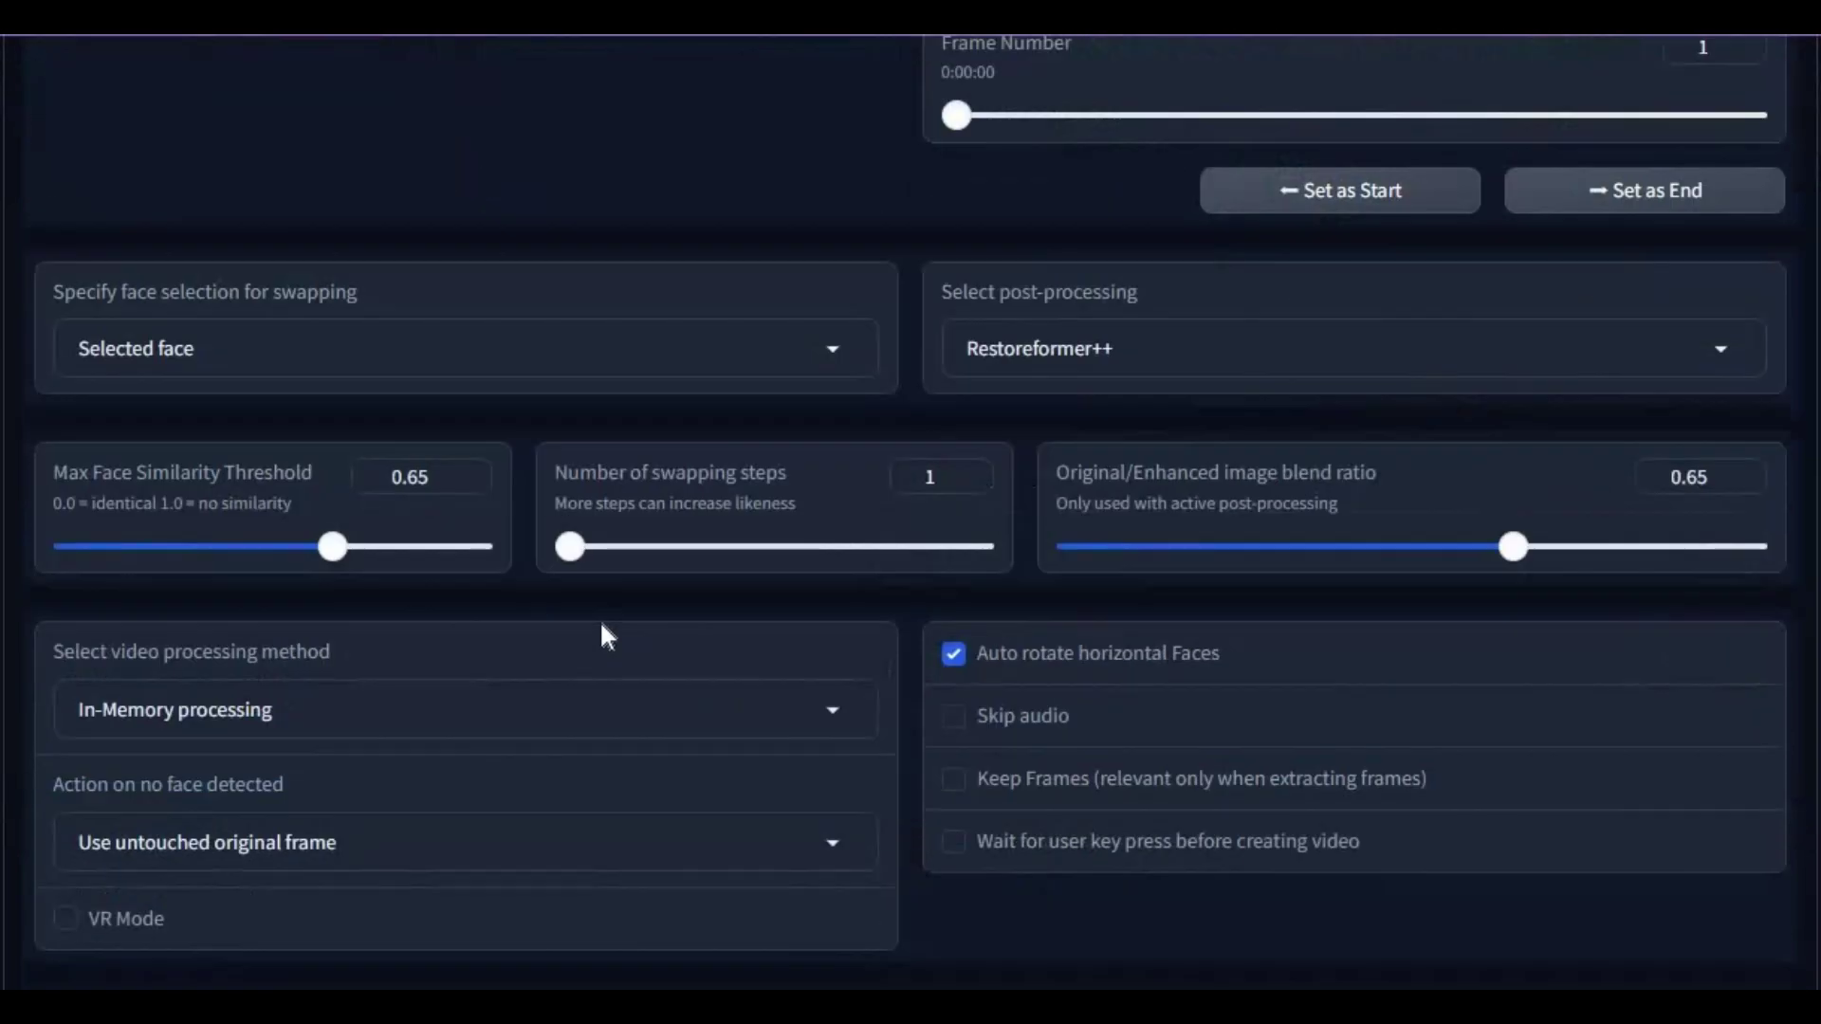
scroll(679, 588, down, 4)
click(328, 434)
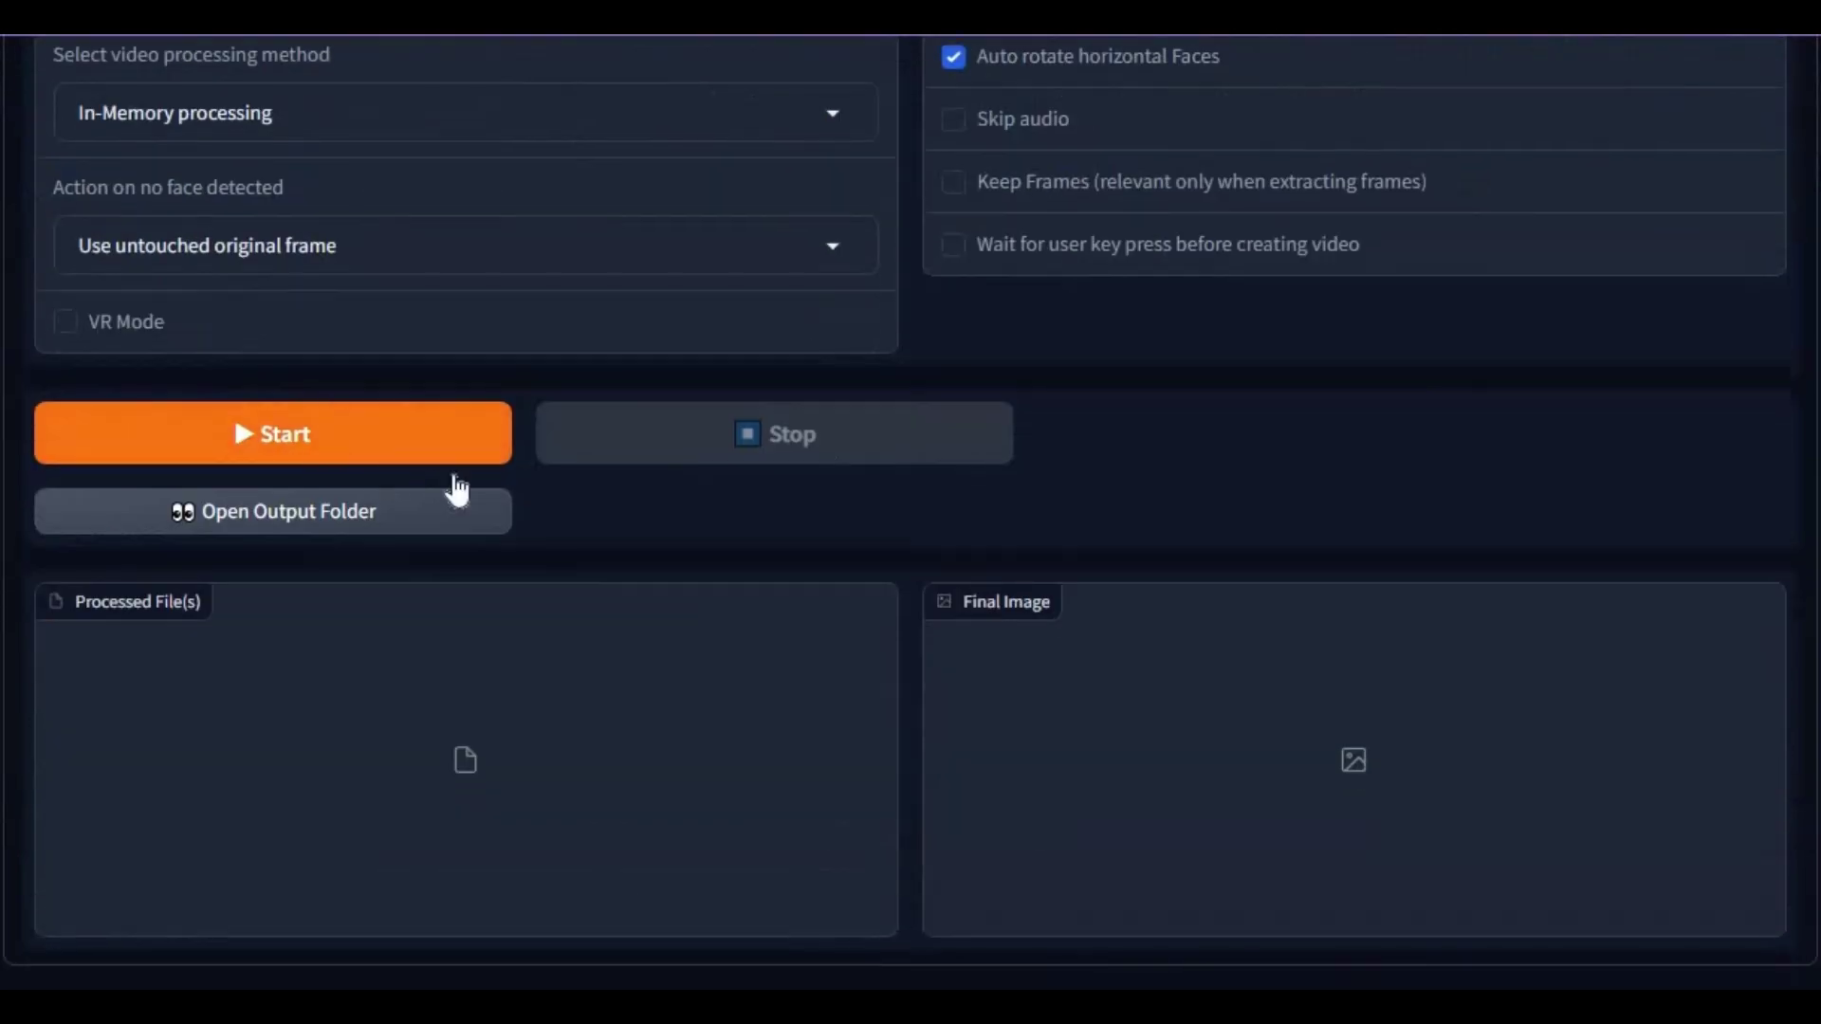
scroll(471, 484, up, 5)
scroll(466, 471, up, 6)
scroll(465, 471, up, 2)
scroll(461, 474, down, 3)
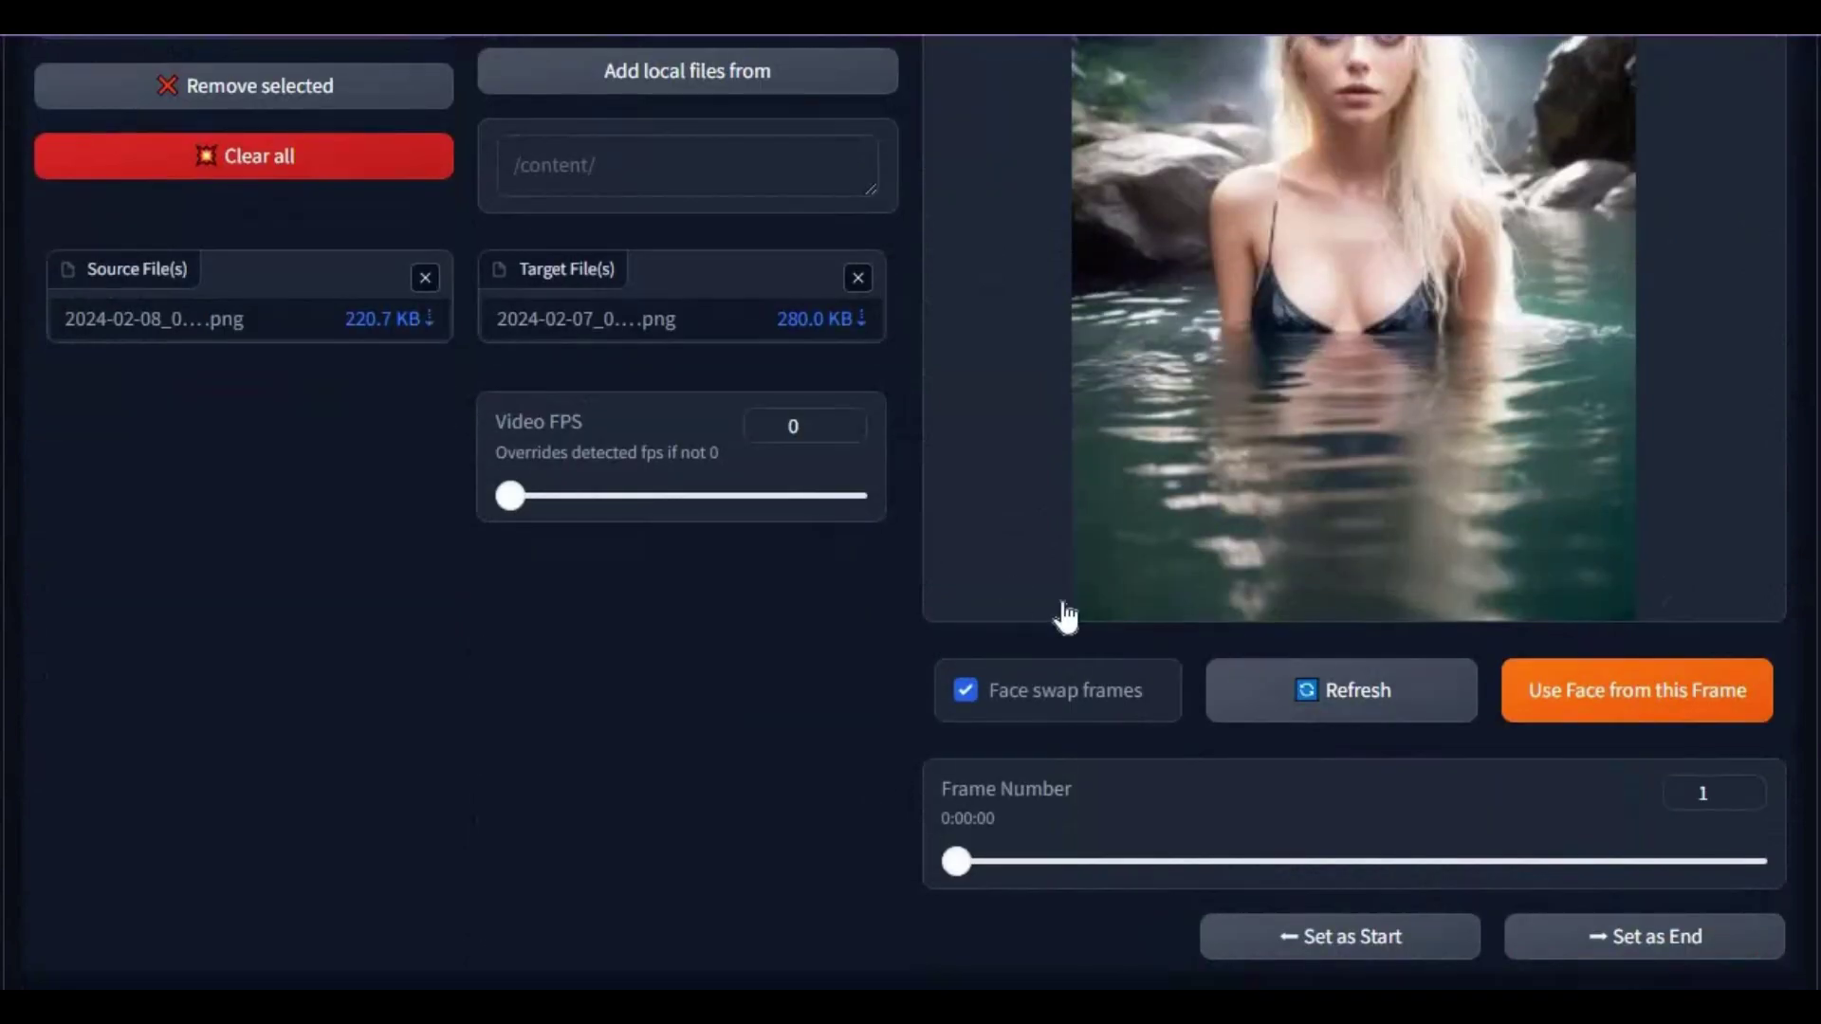
scroll(255, 246, up, 4)
click(121, 306)
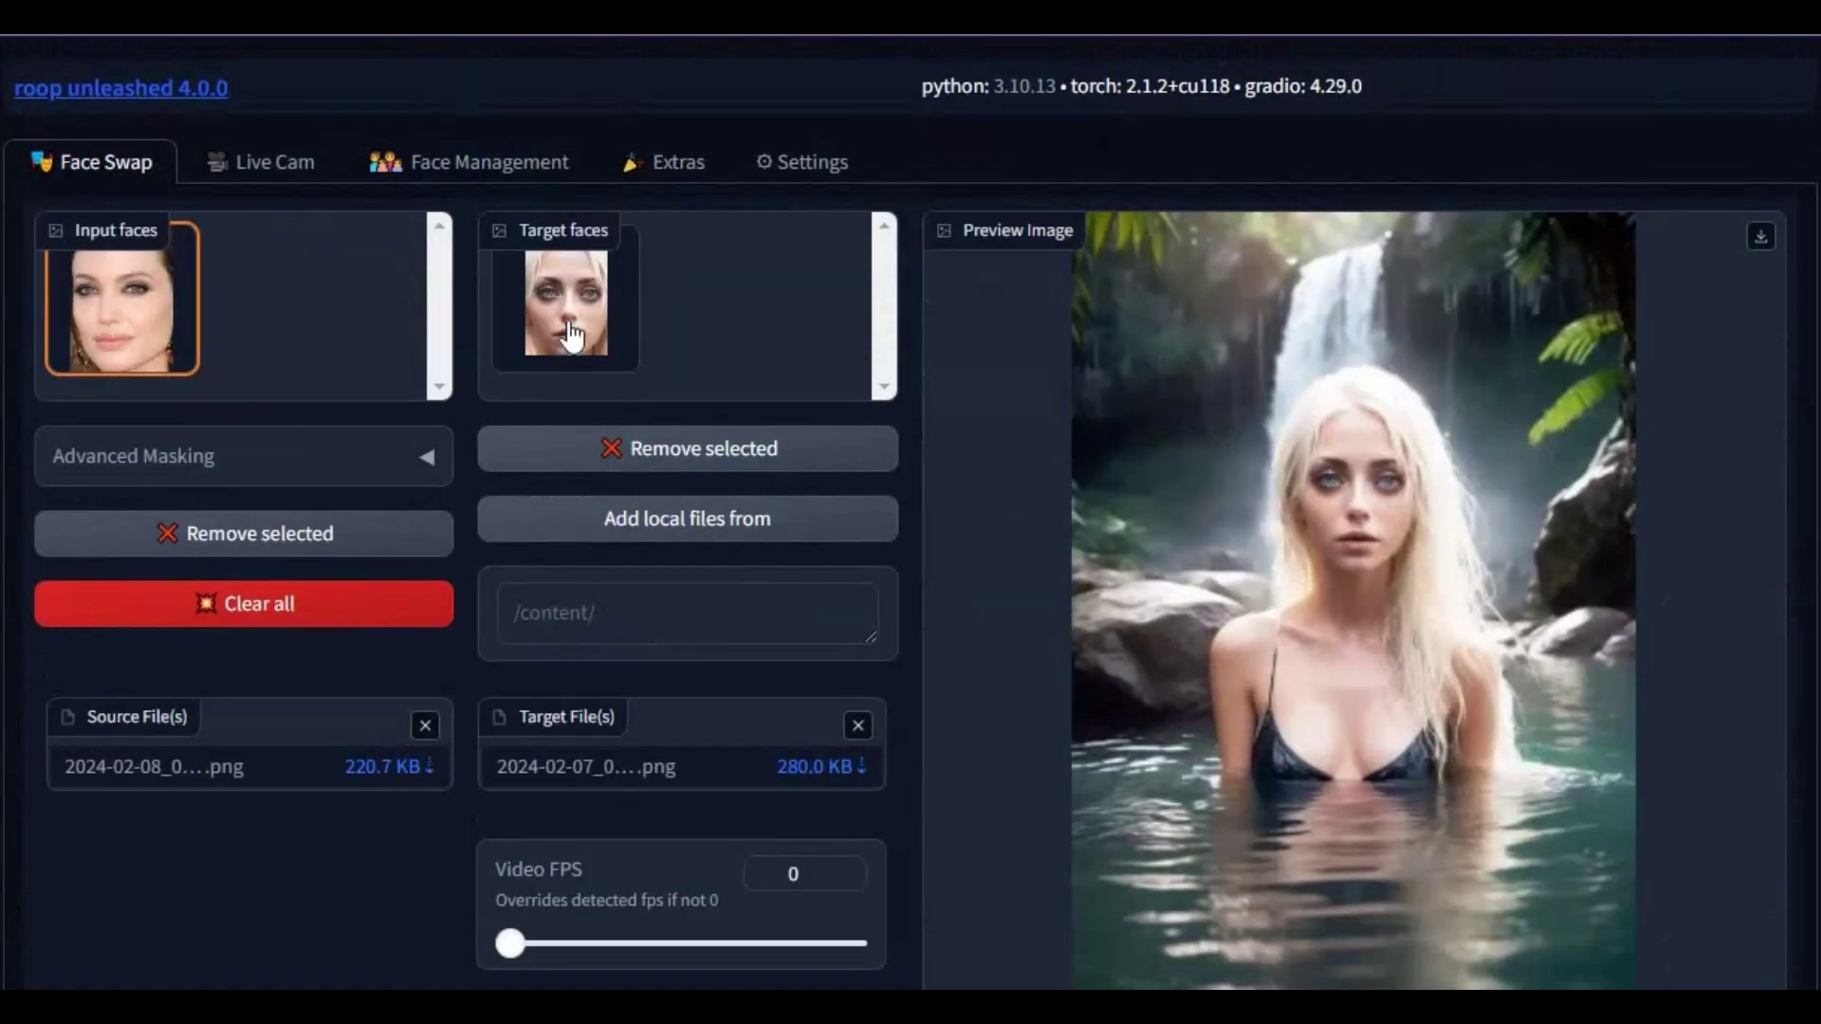
click(567, 305)
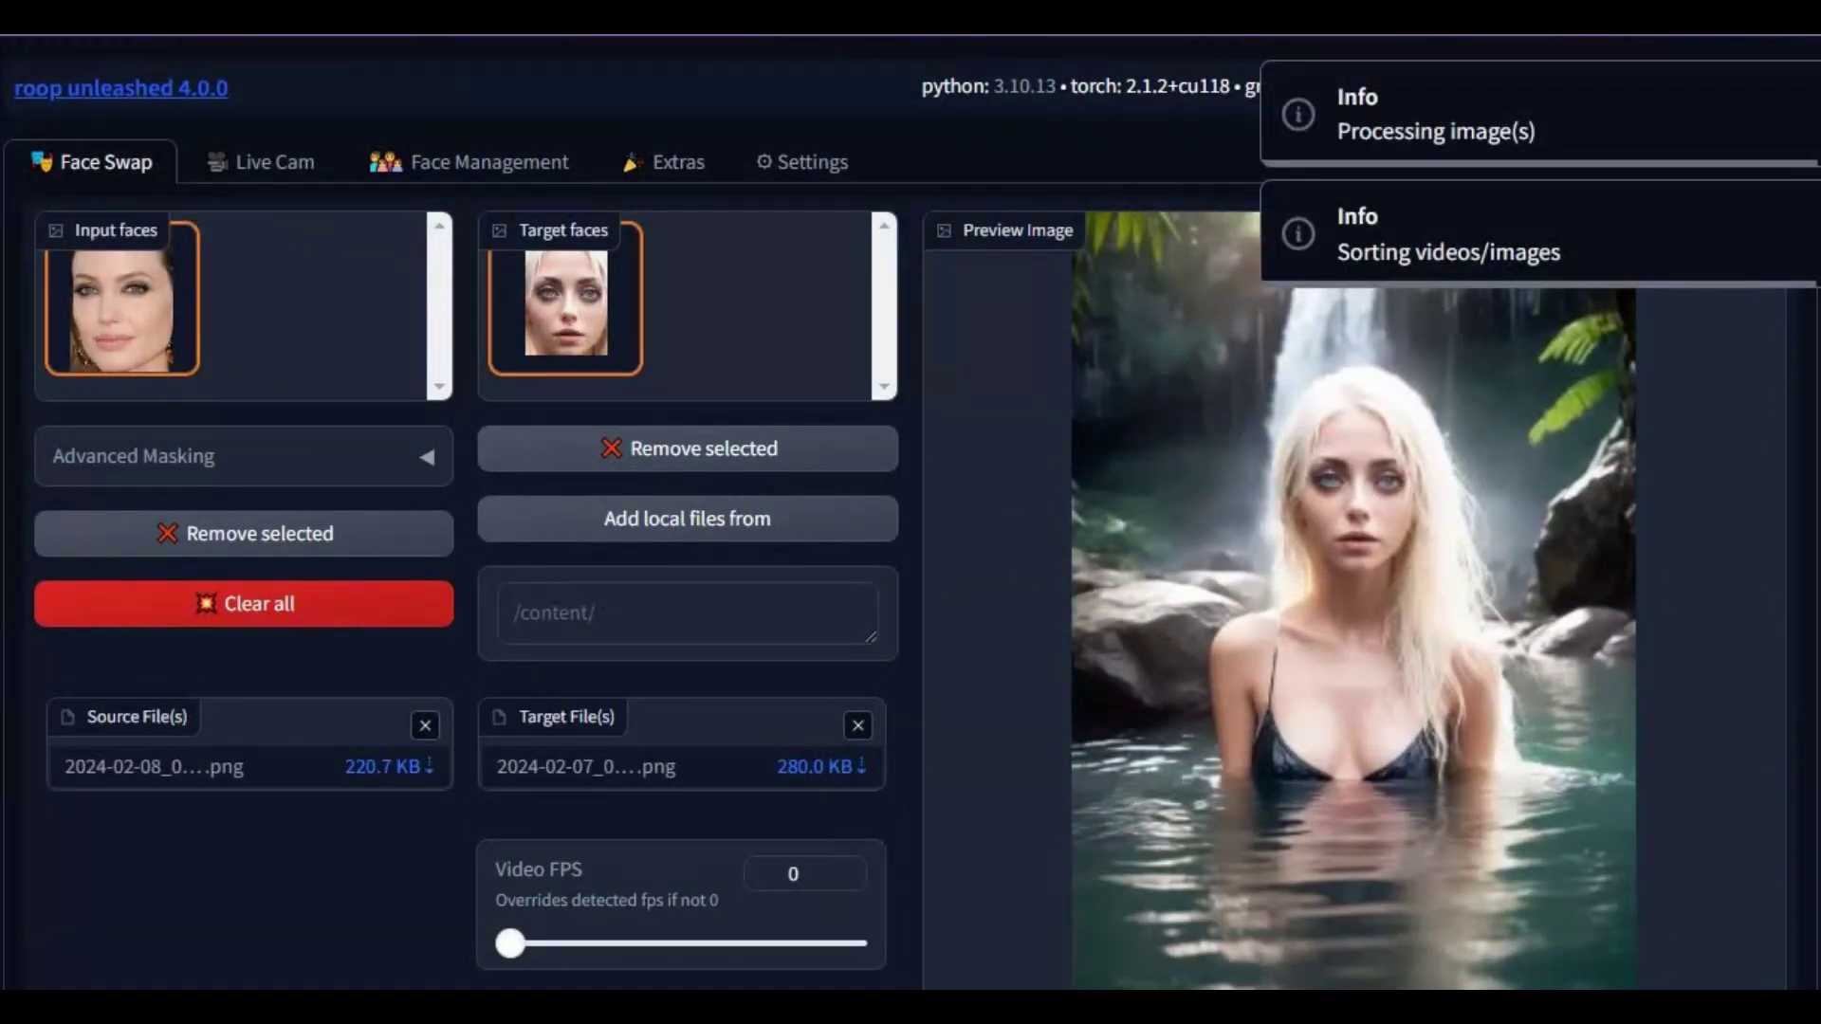
scroll(661, 610, down, 1)
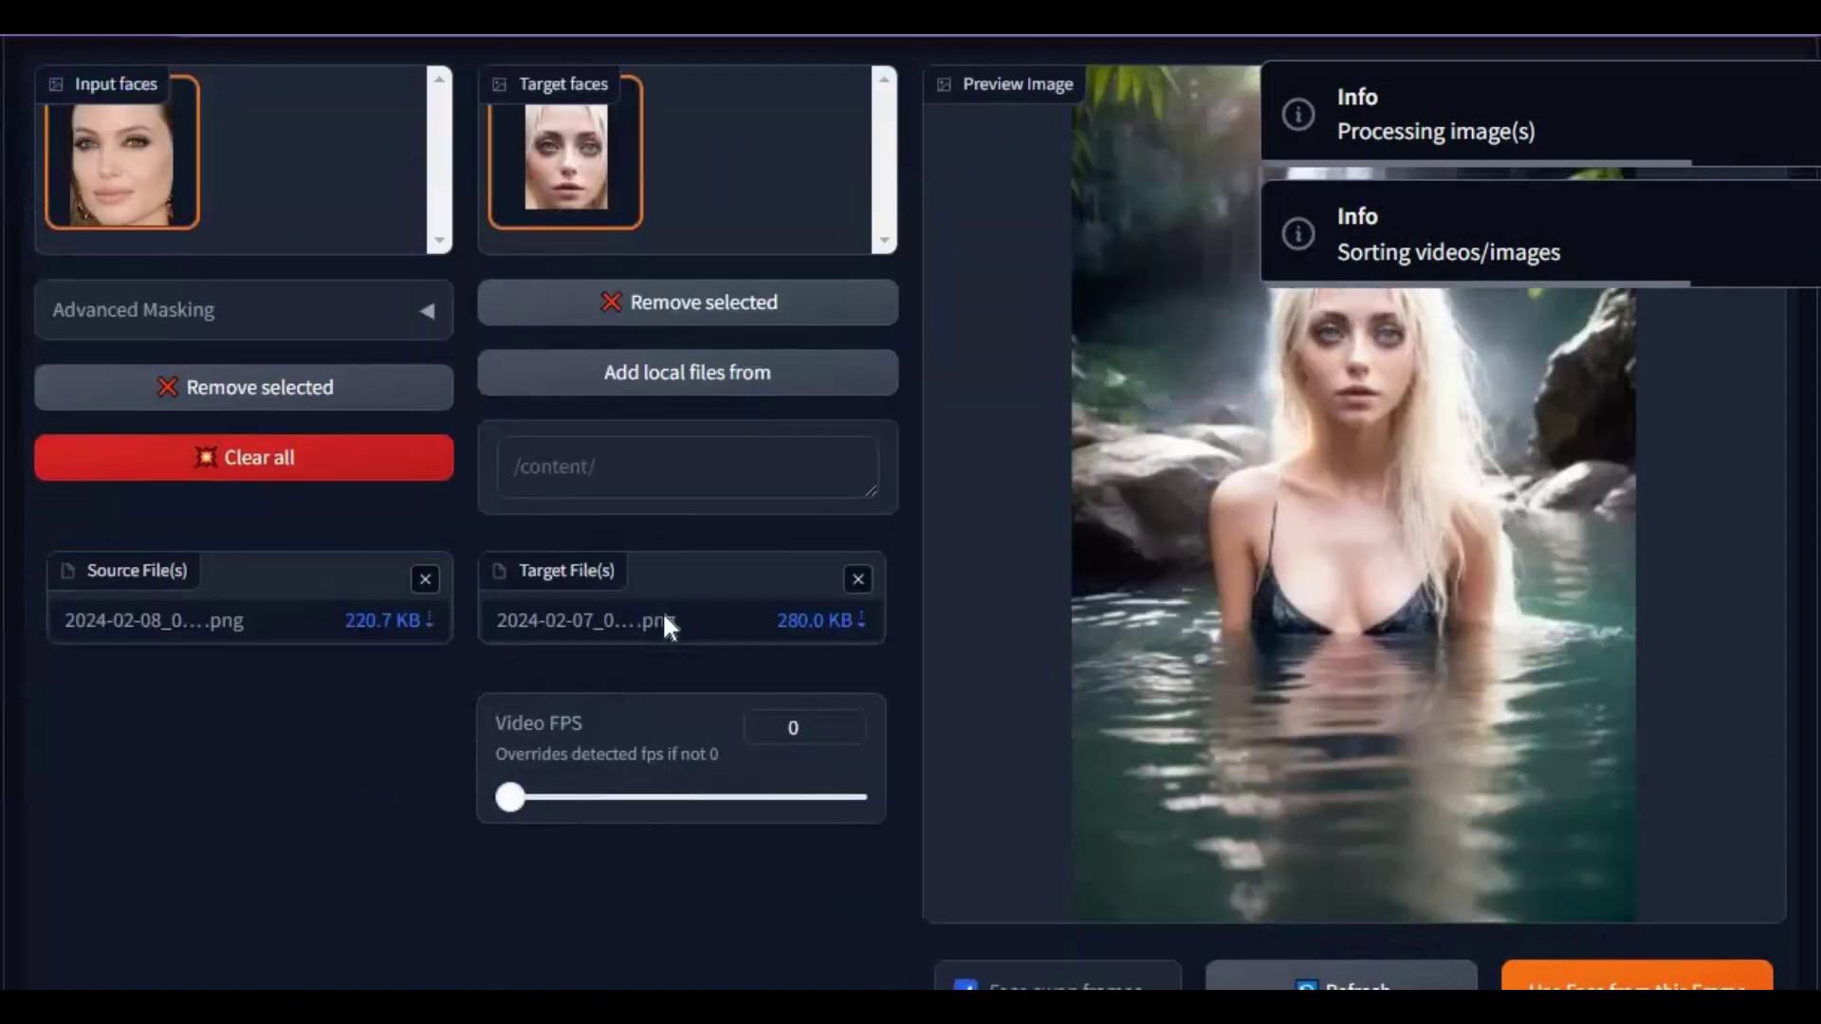
scroll(661, 610, down, 8)
scroll(654, 609, down, 3)
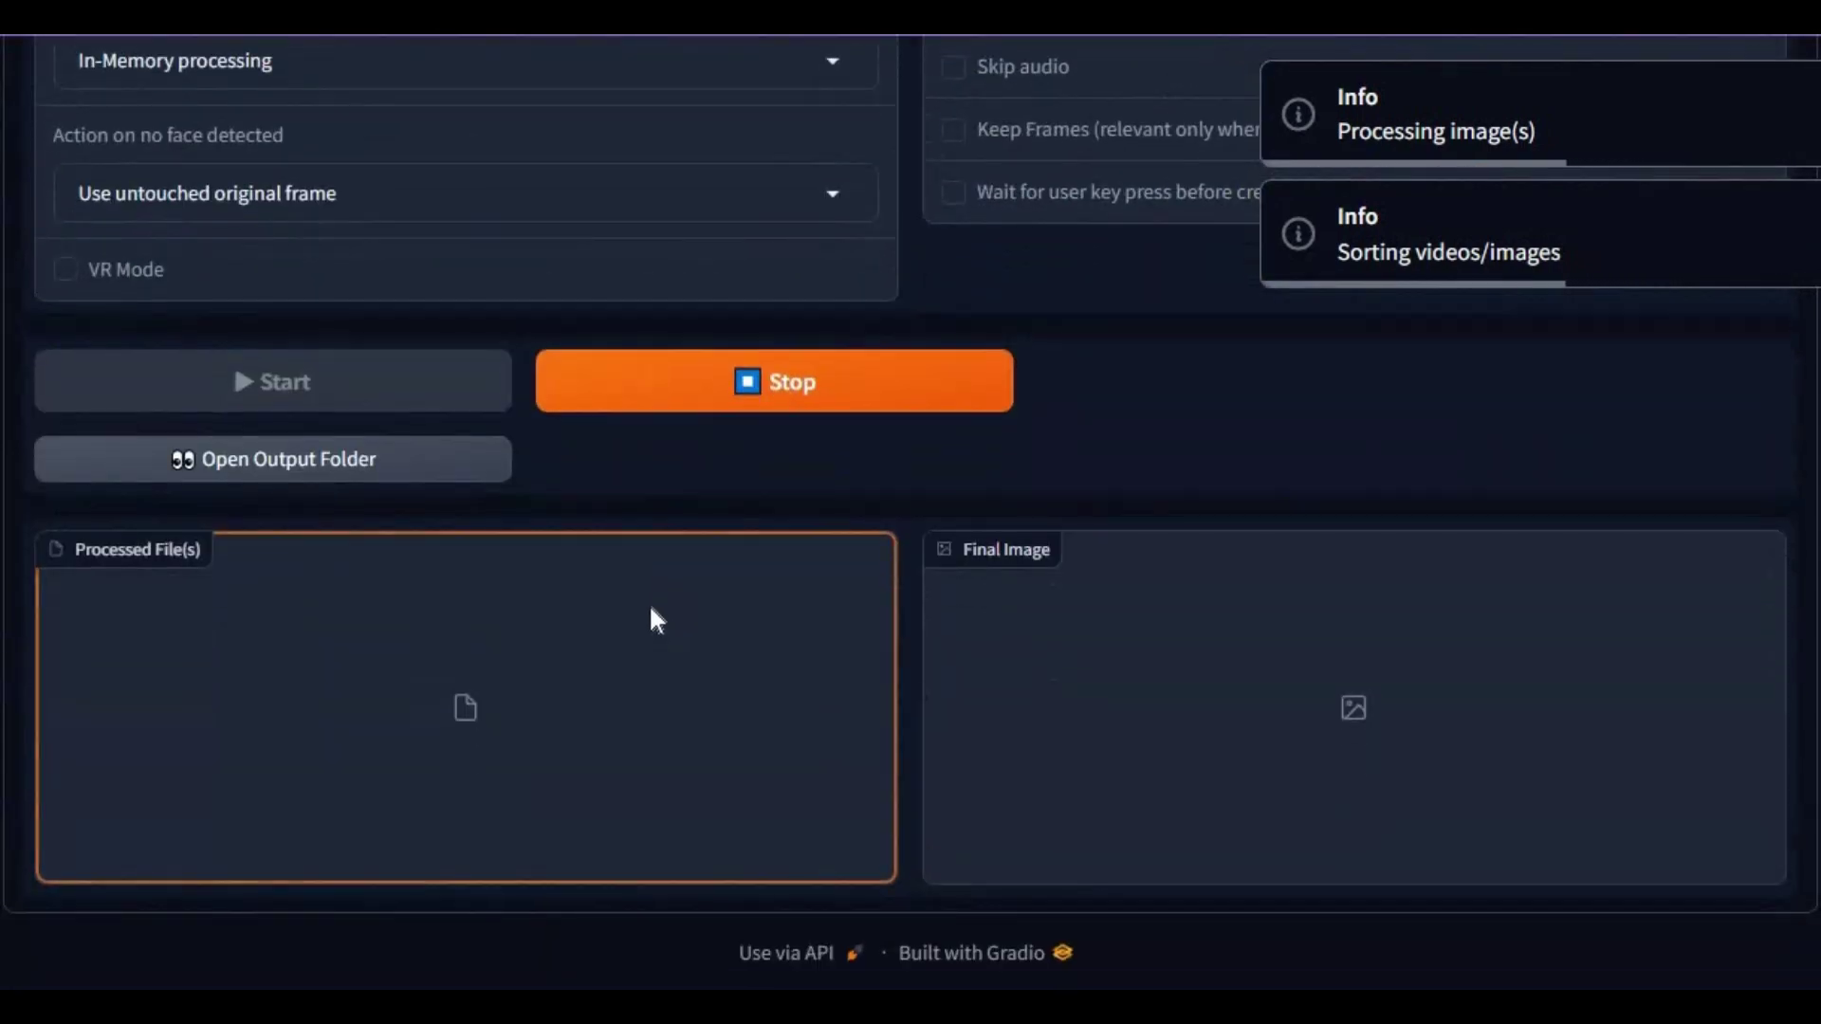
scroll(651, 617, up, 5)
scroll(652, 617, up, 8)
scroll(652, 616, up, 3)
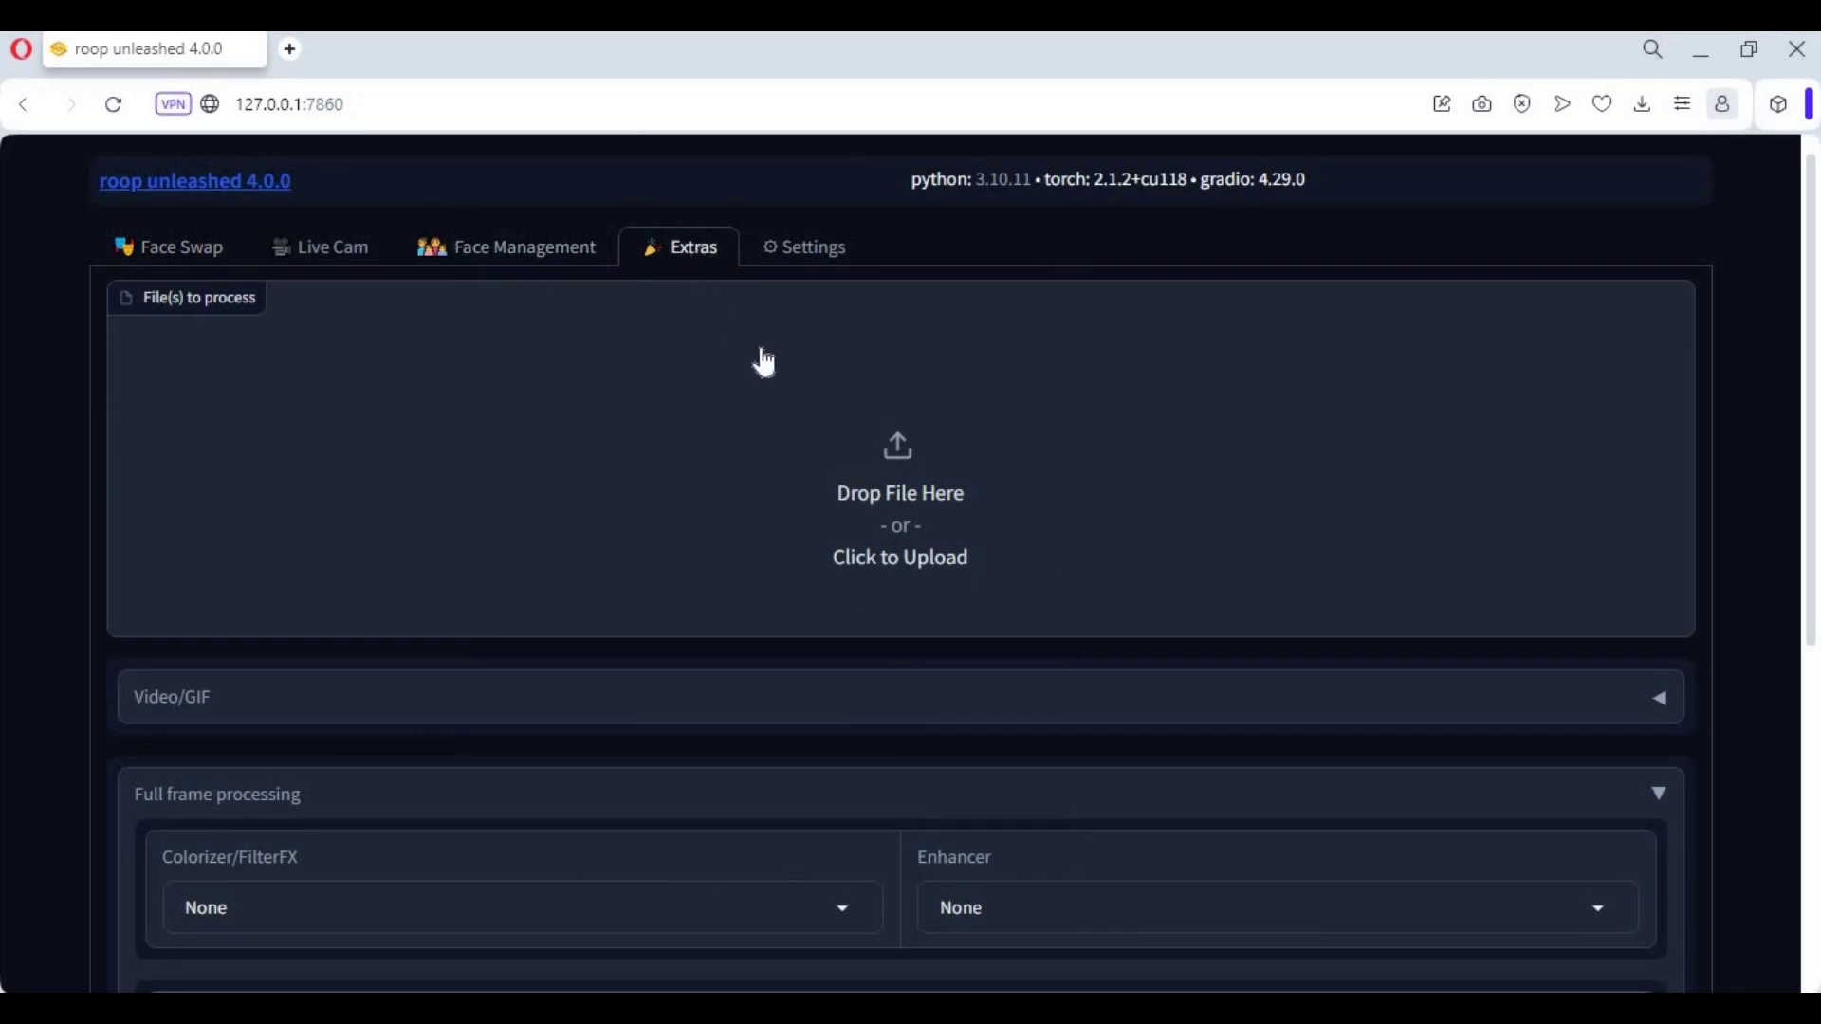
scroll(761, 427, down, 2)
scroll(762, 498, up, 2)
Step: Load 03_0.png in Extras and process it with the Filter Cartoon effect
click(903, 542)
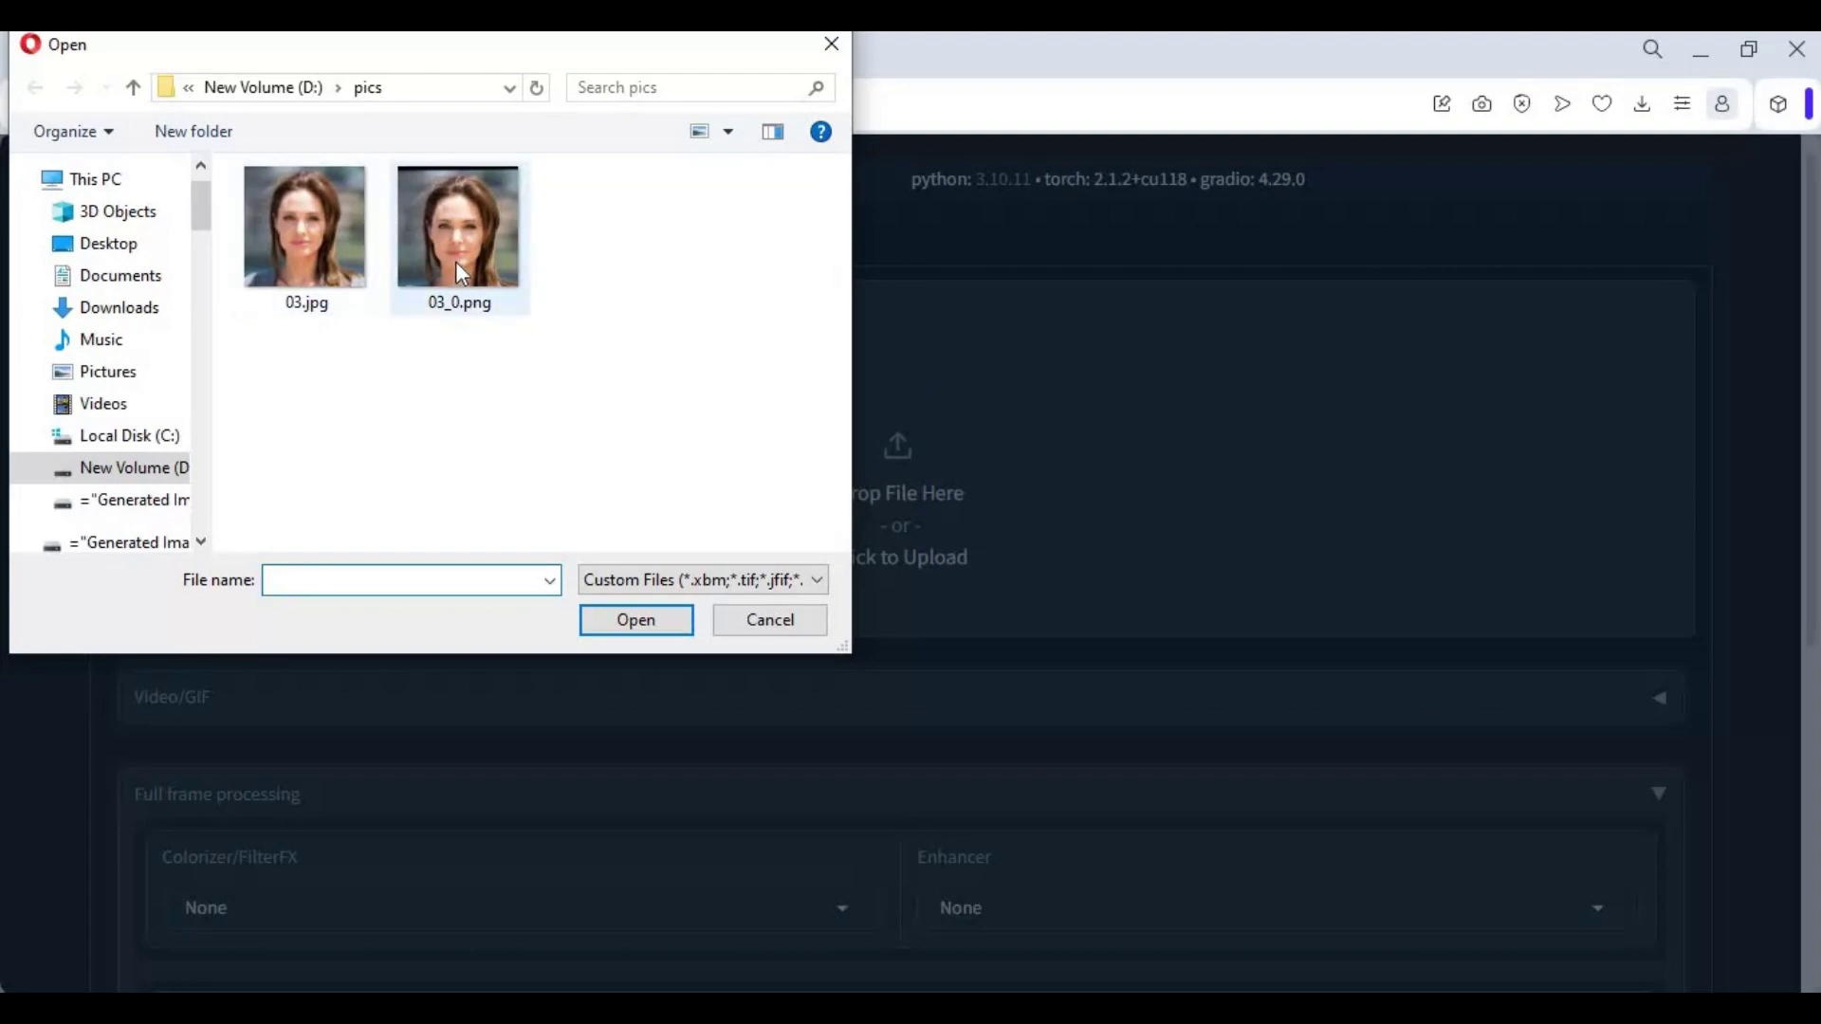
double_click(456, 235)
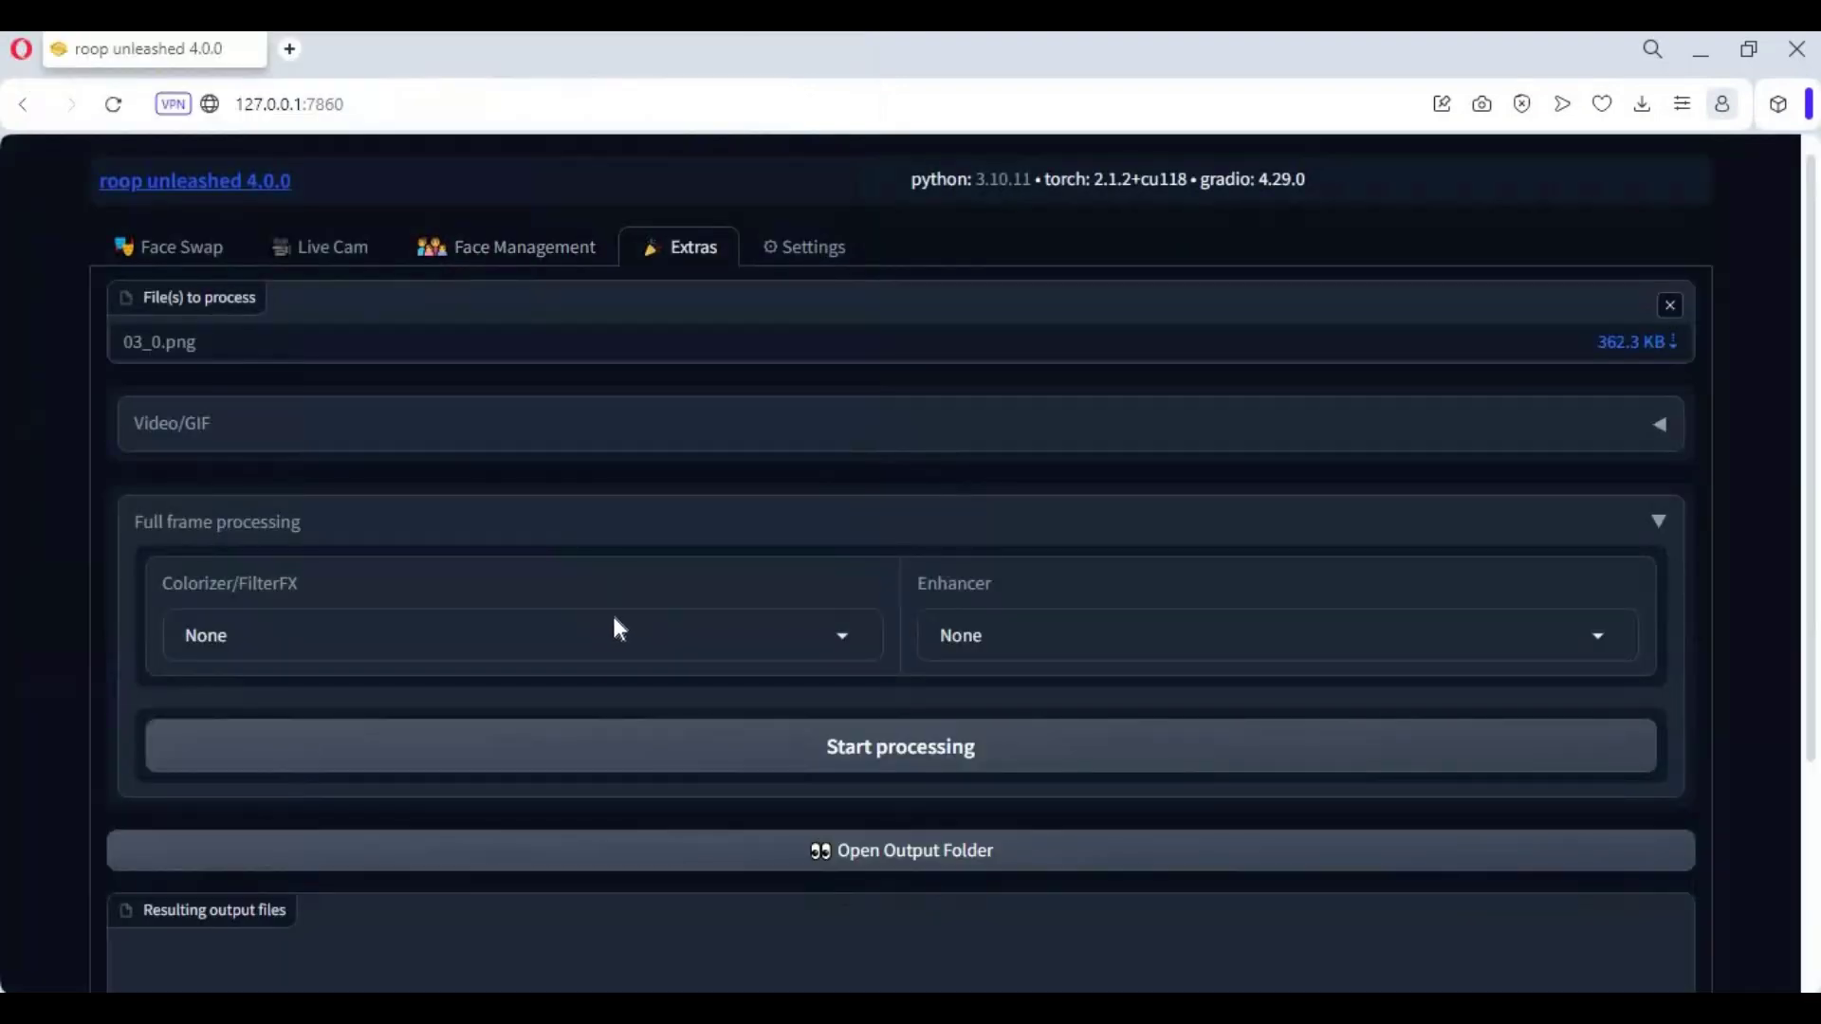
click(303, 635)
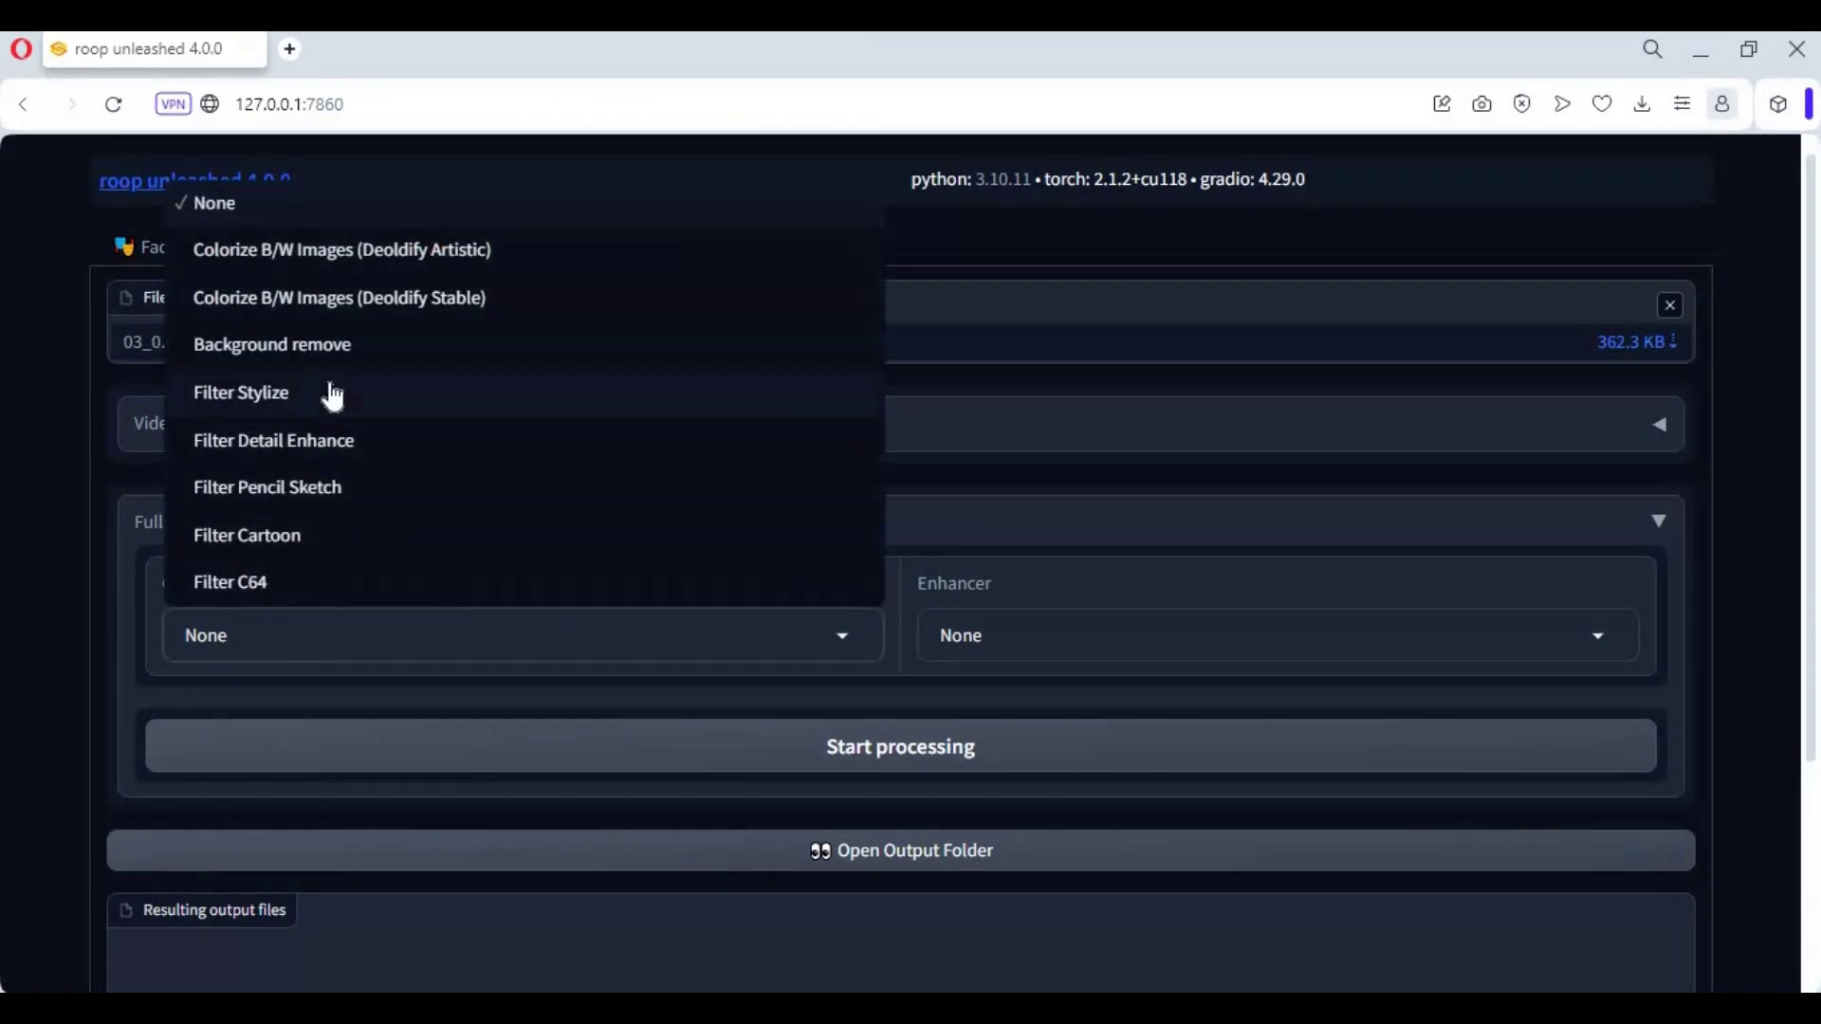
click(260, 538)
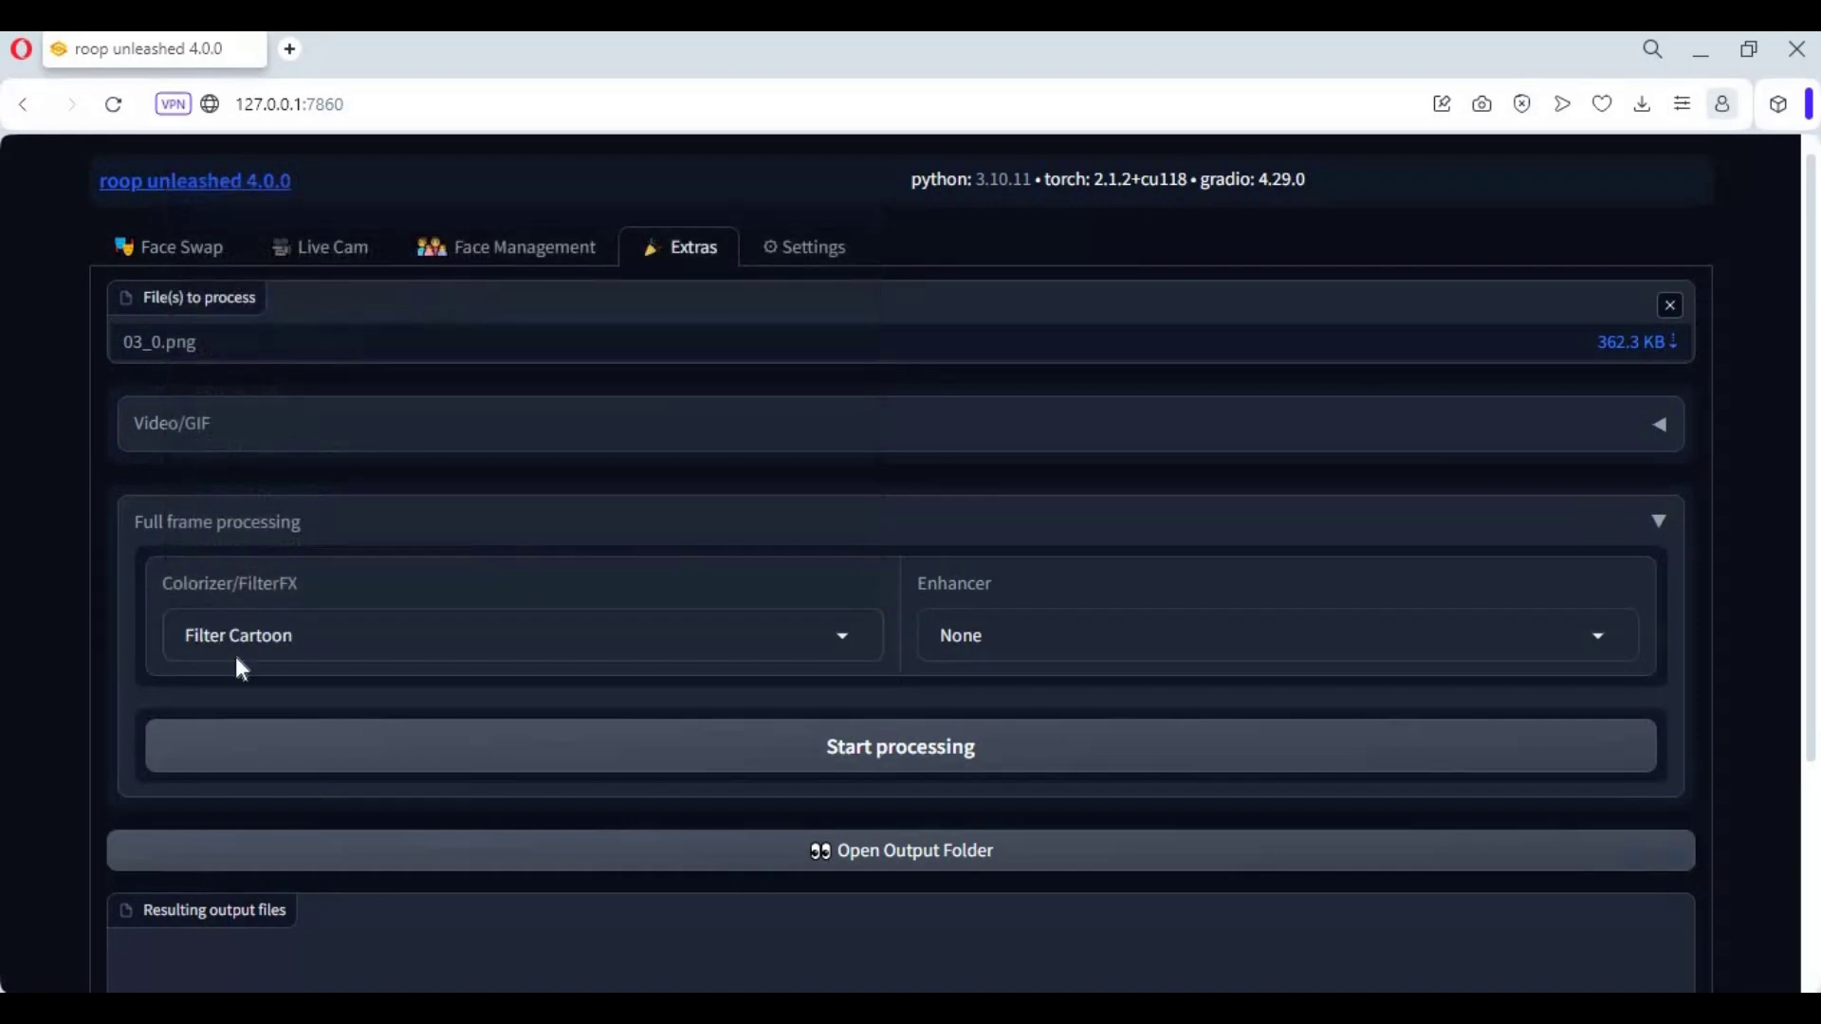
click(1019, 634)
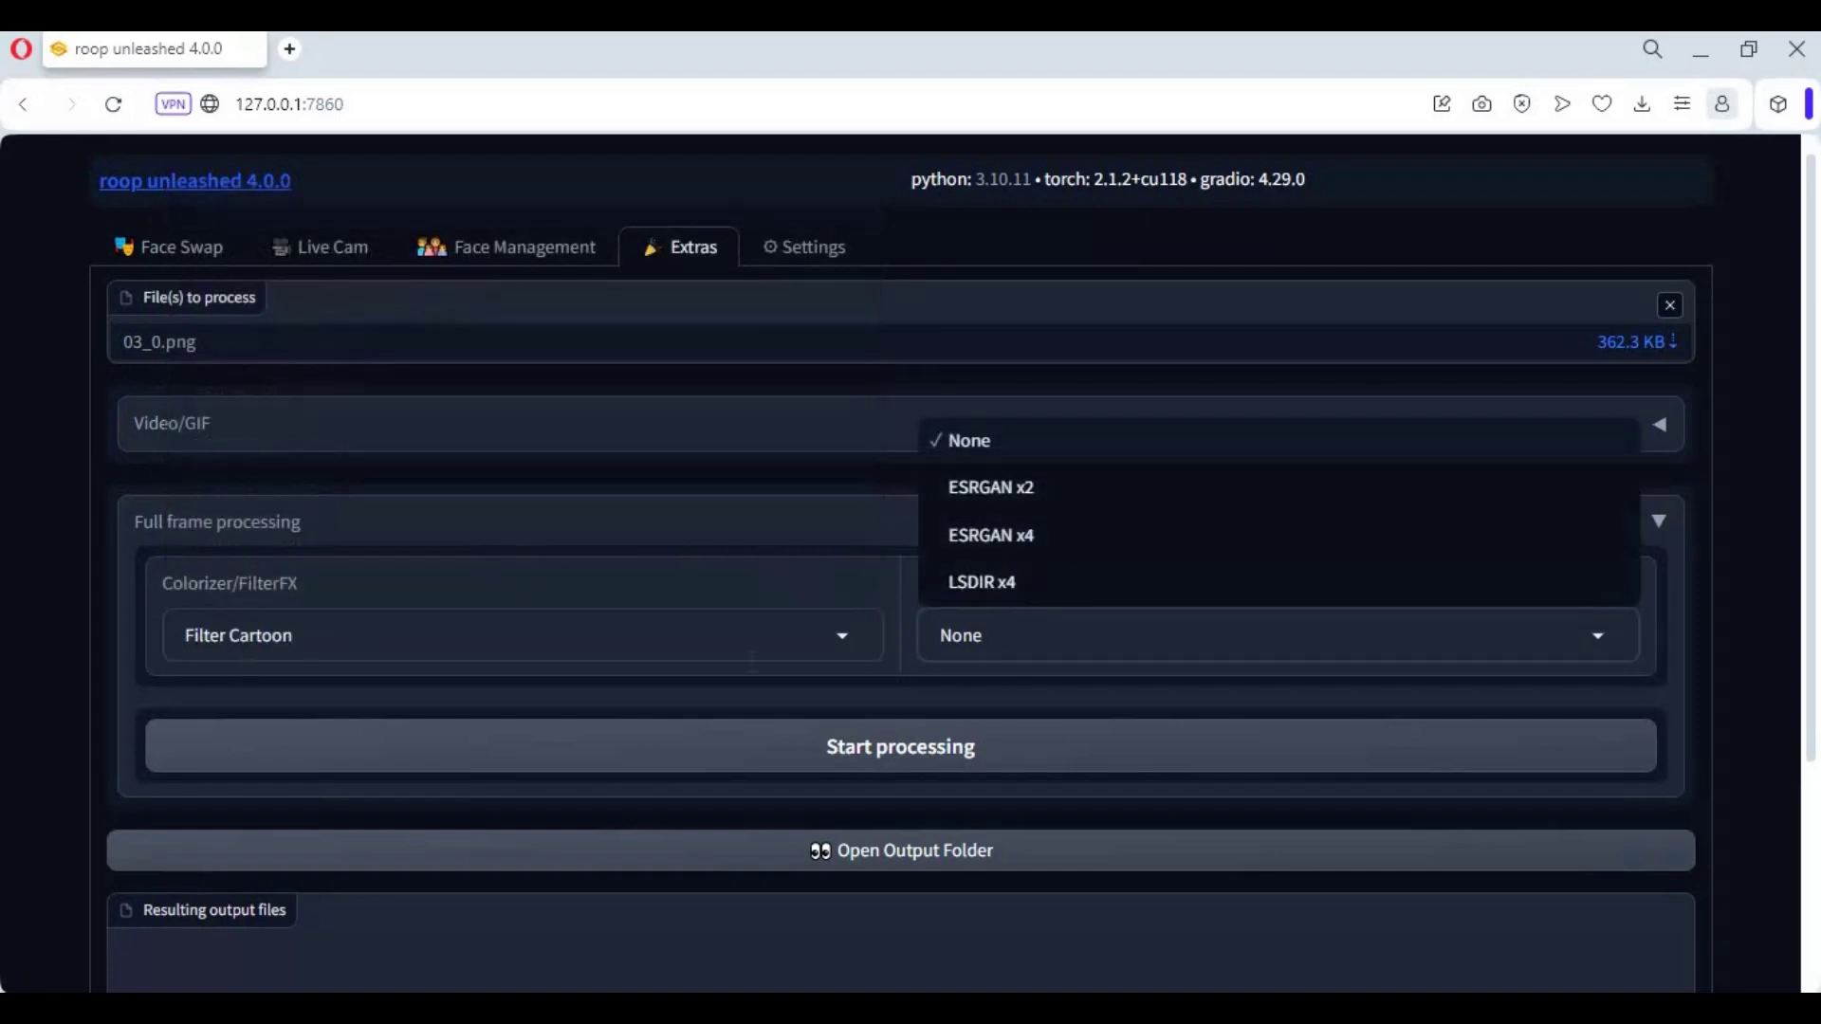
click(901, 754)
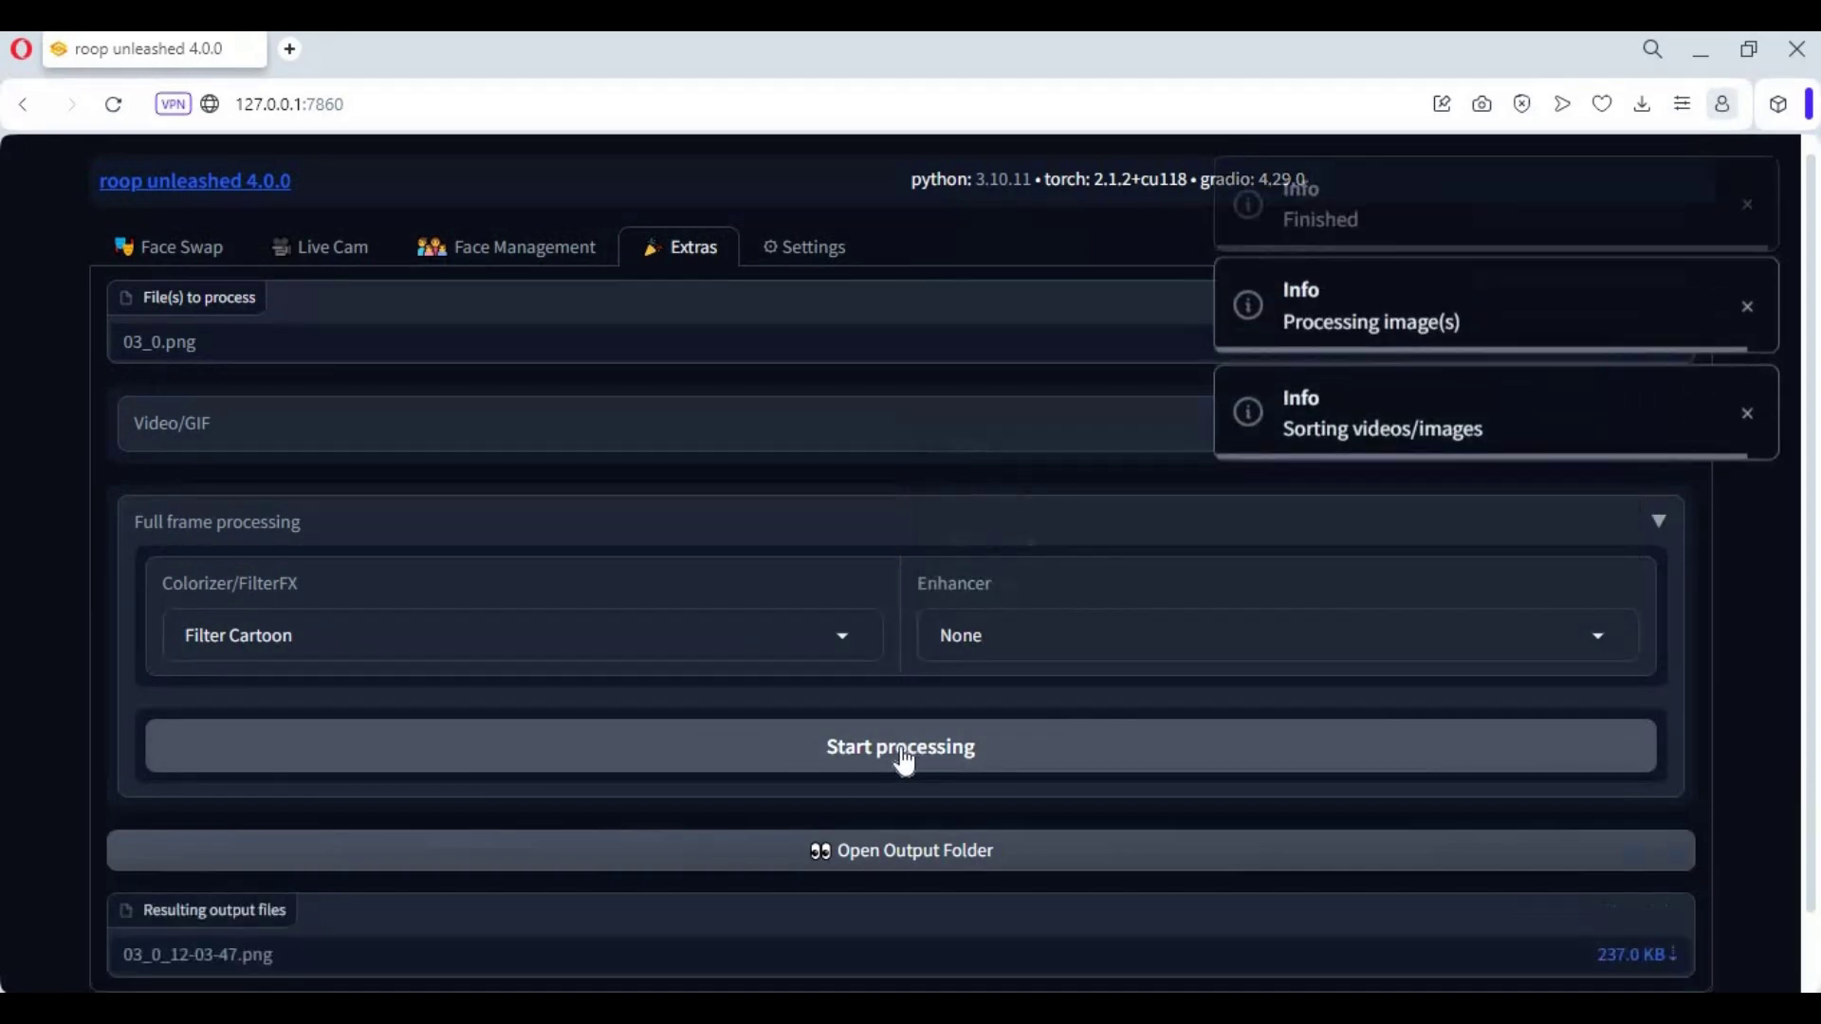
scroll(893, 728, down, 1)
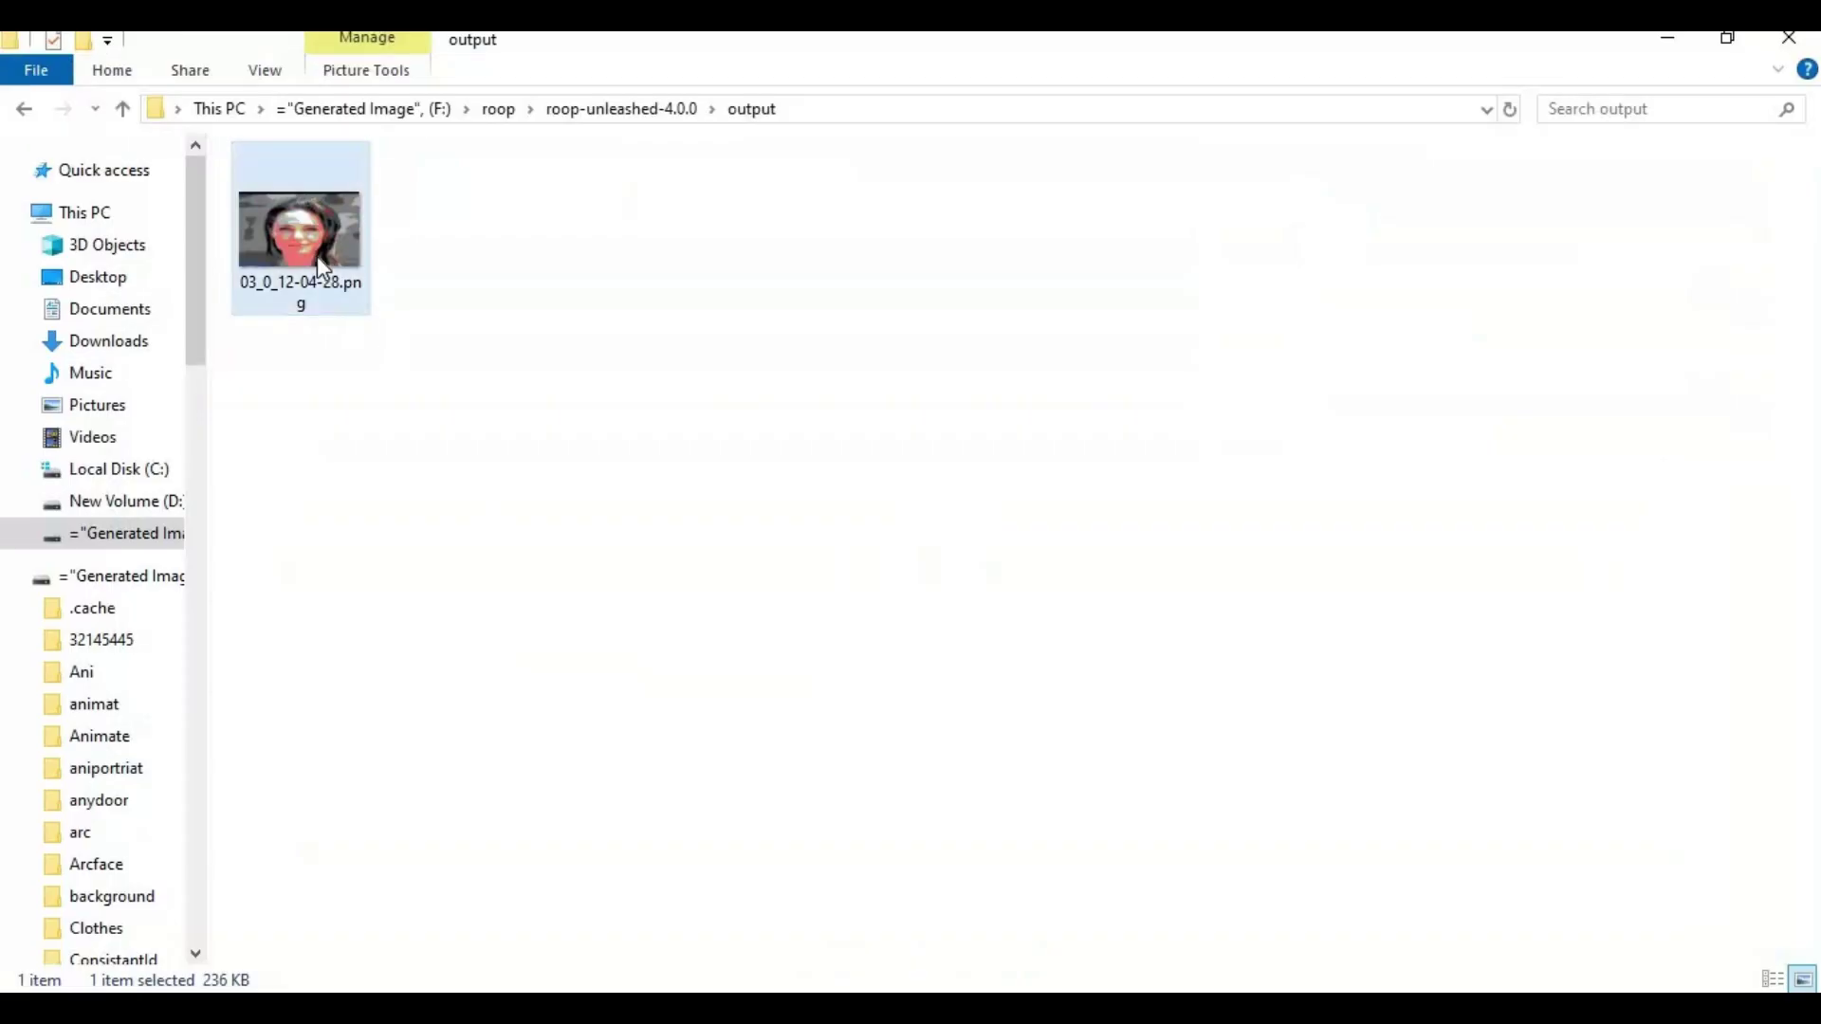
Step: View the filtered output image from the output folder, then close the viewer and hide the folder
double_click(318, 256)
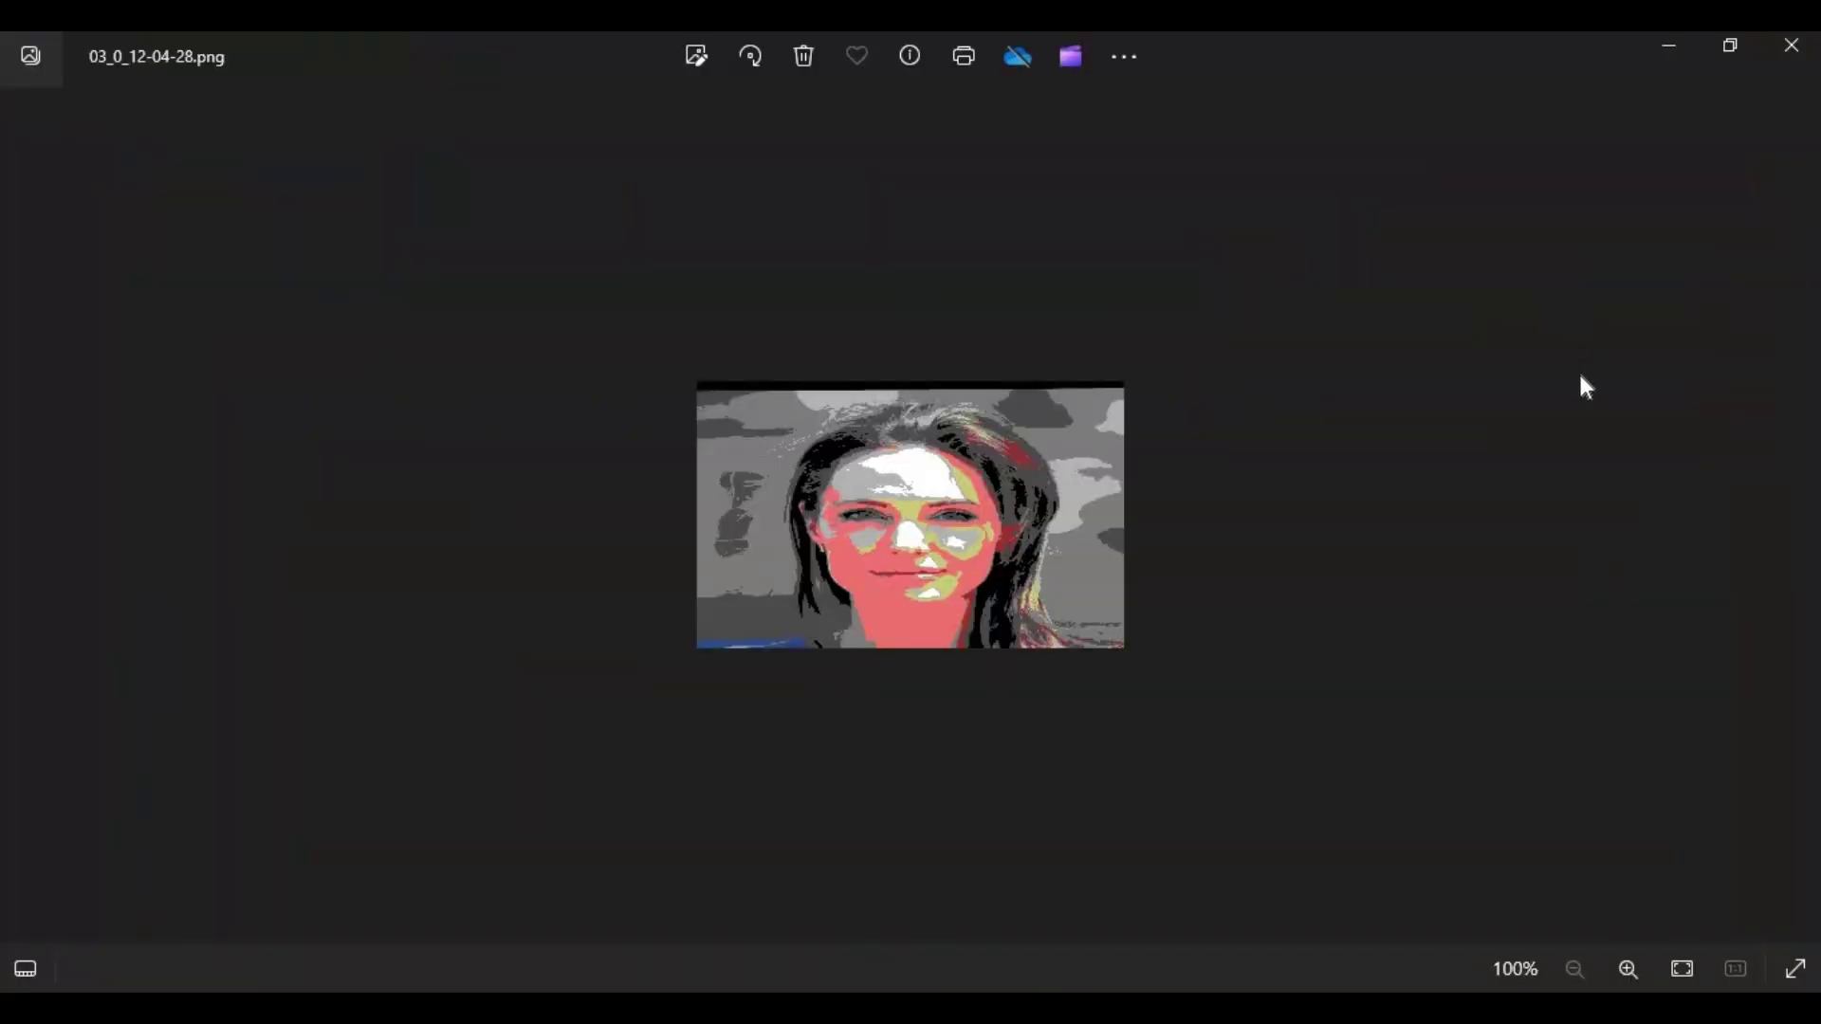
click(1792, 47)
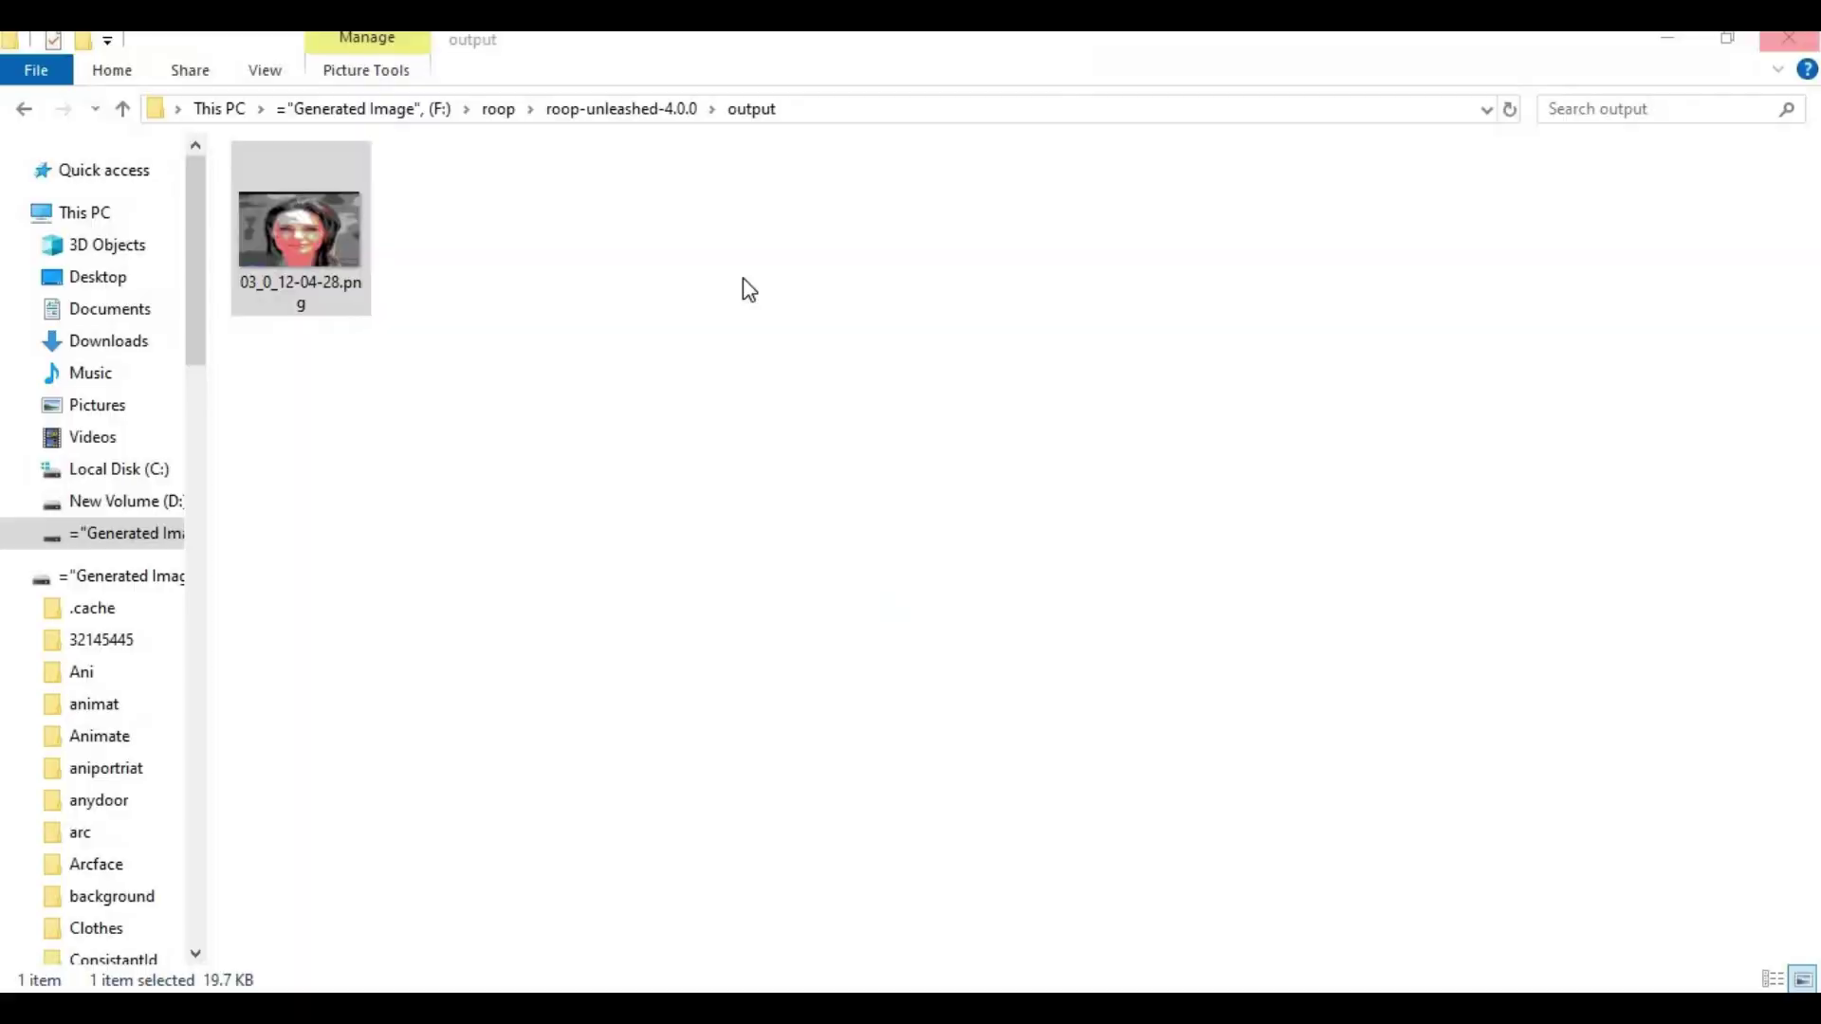
click(1667, 46)
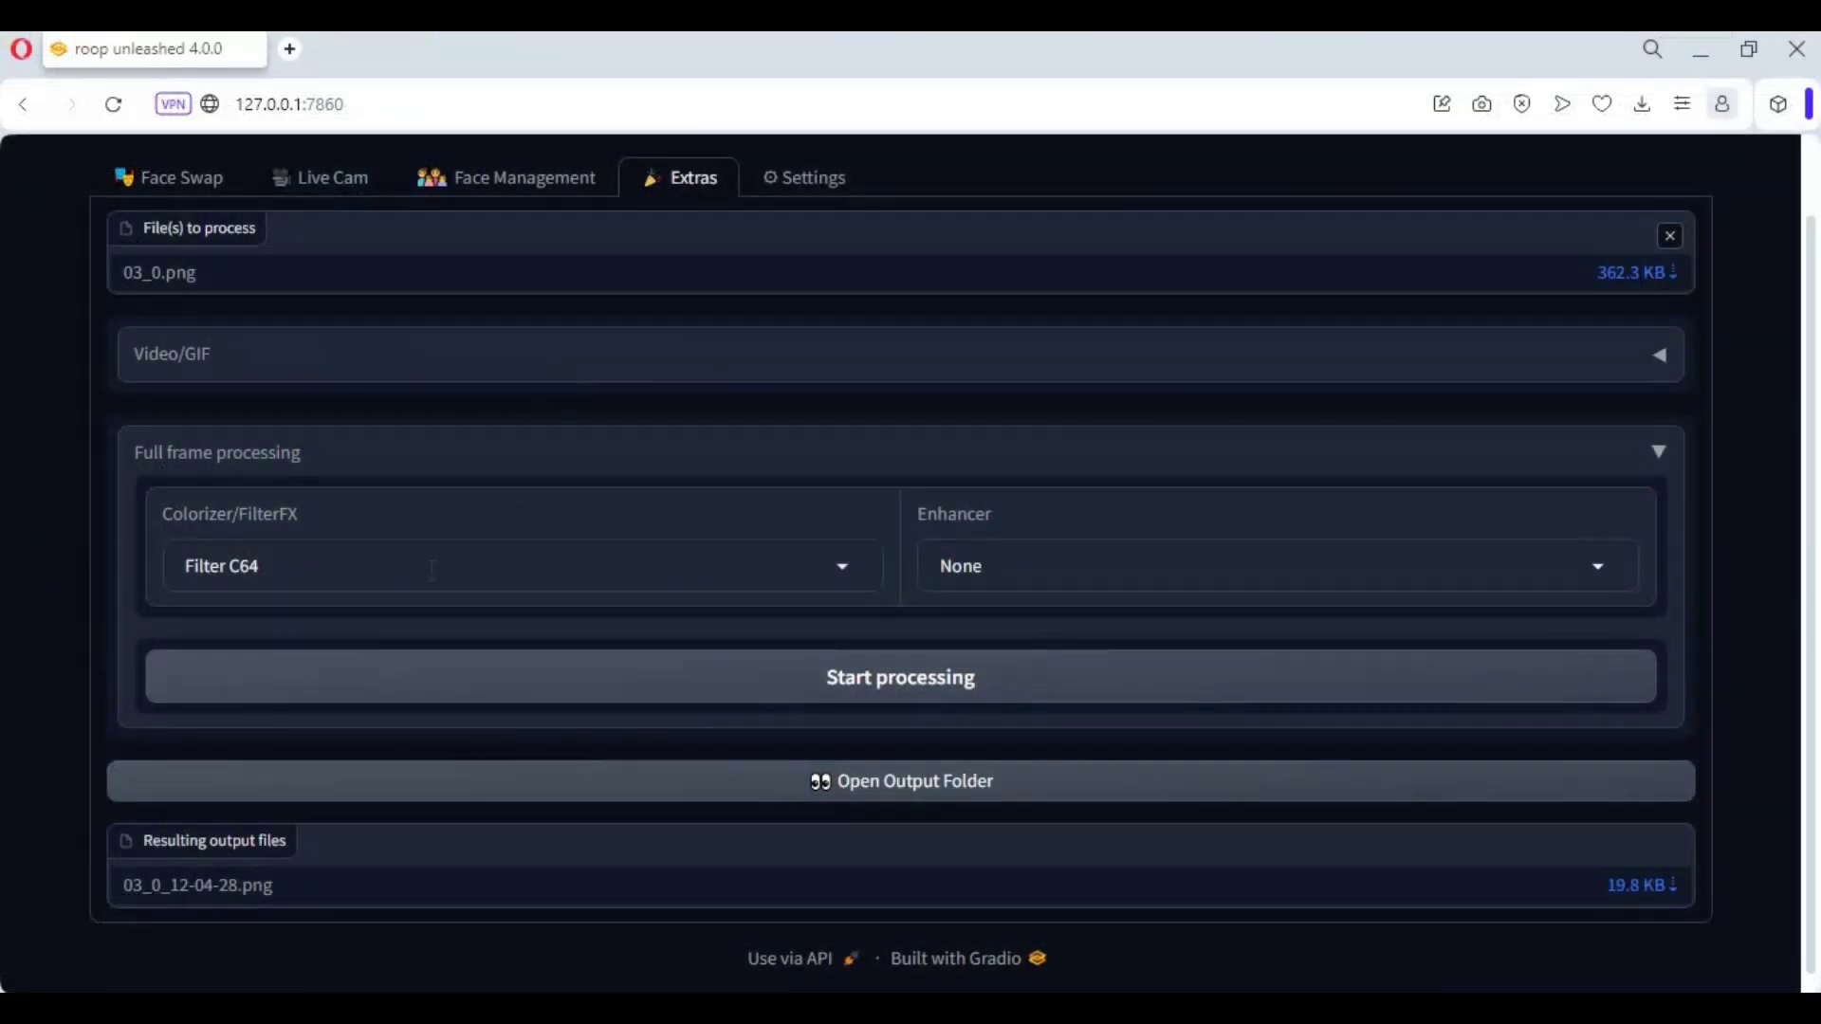
scroll(694, 441, up, 2)
Step: Replace 03_0.png with images.jpeg from Downloads as the file to process
click(1674, 311)
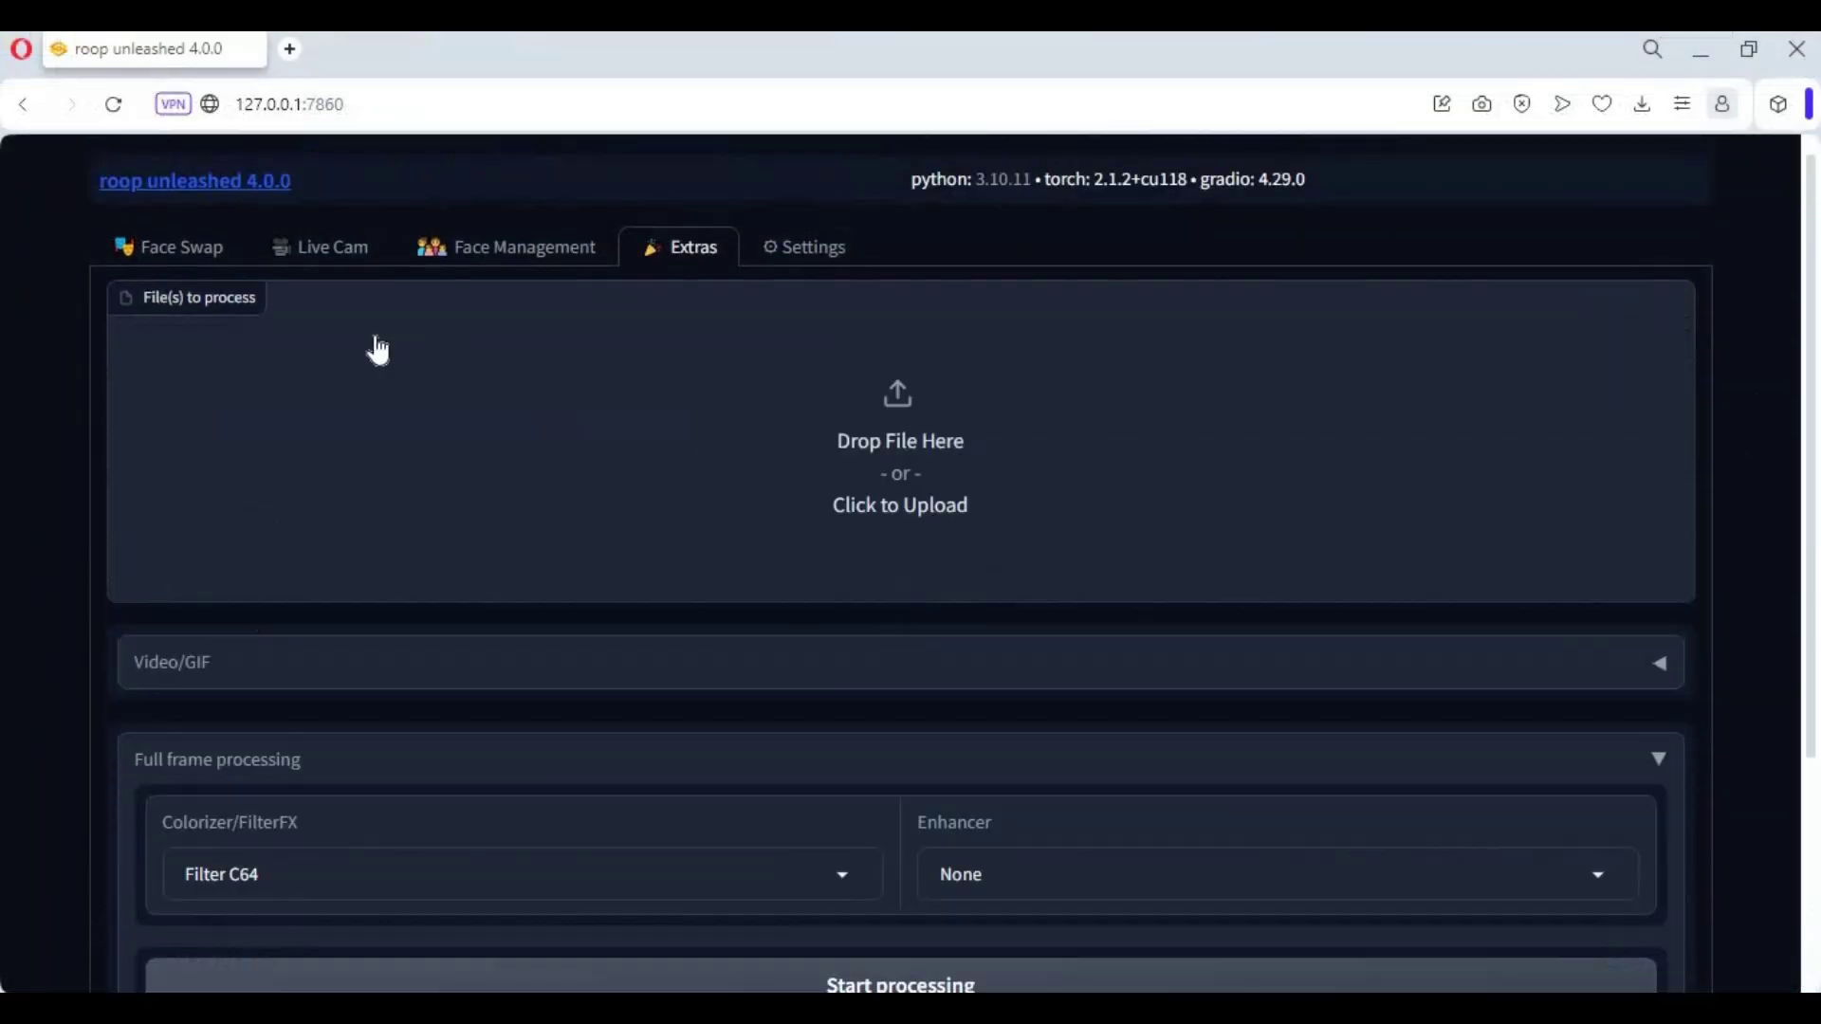
click(911, 495)
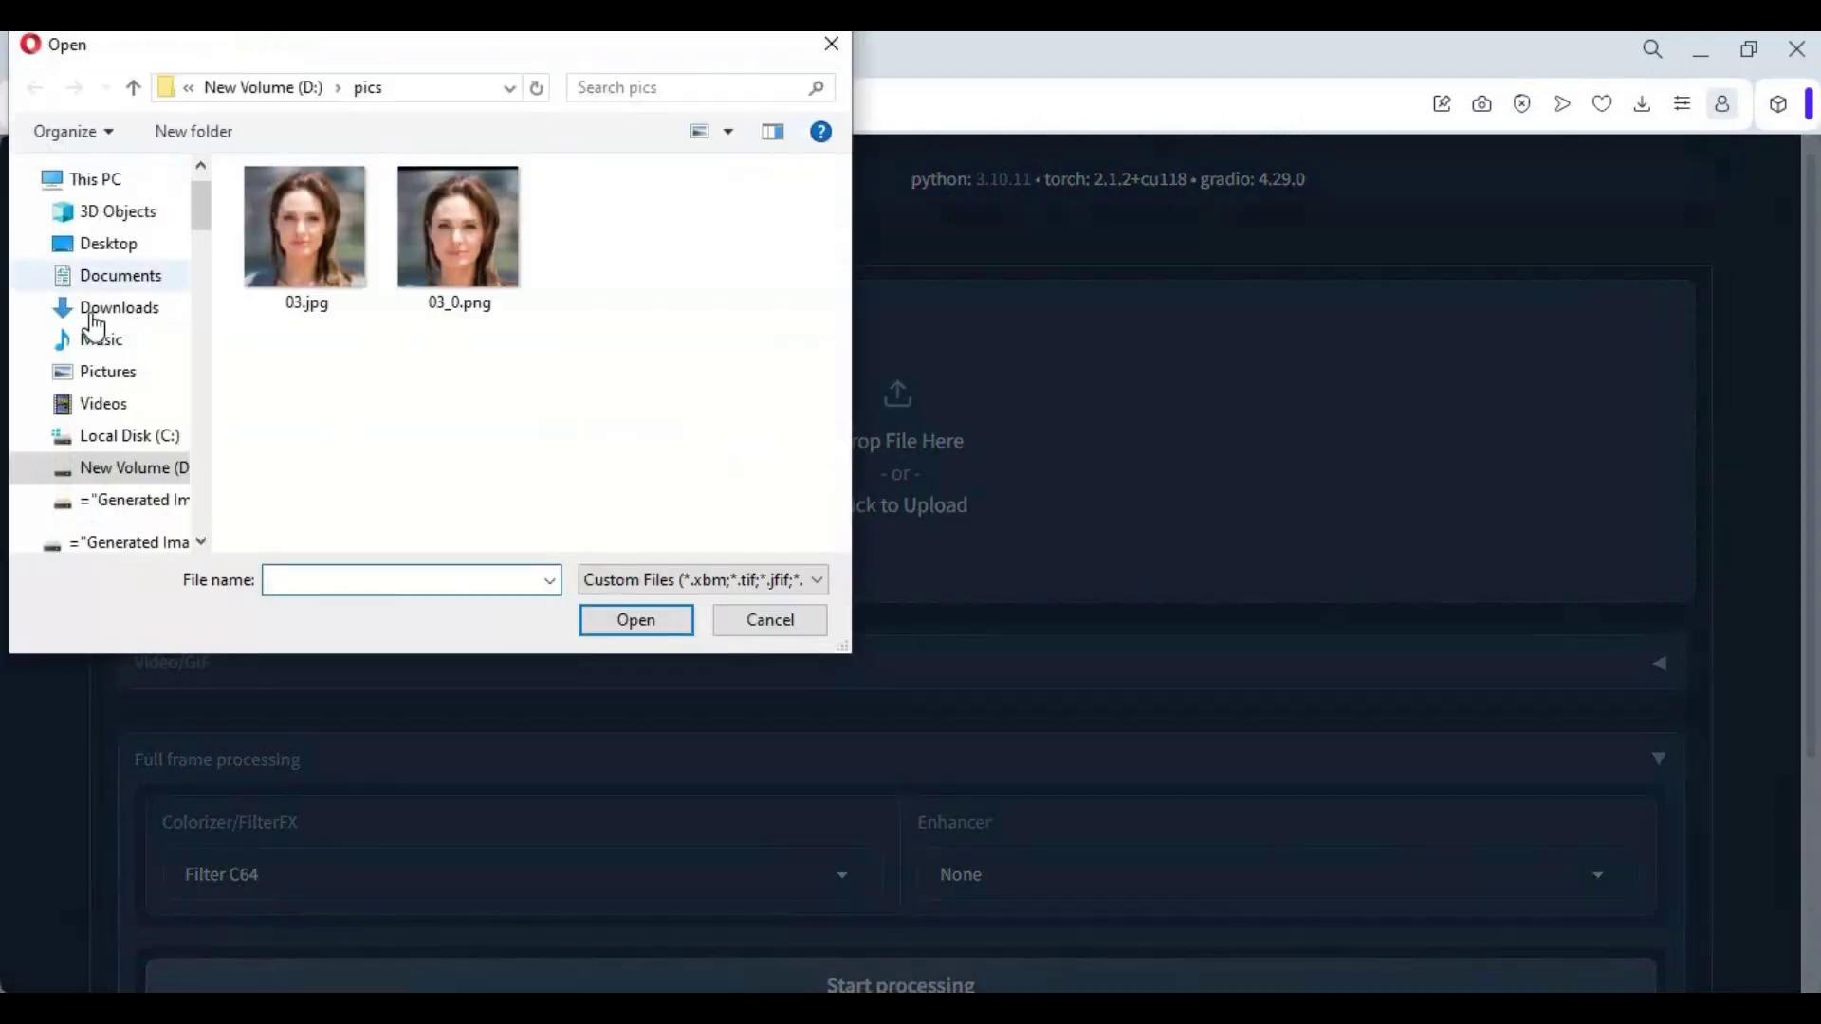
click(119, 307)
double_click(302, 291)
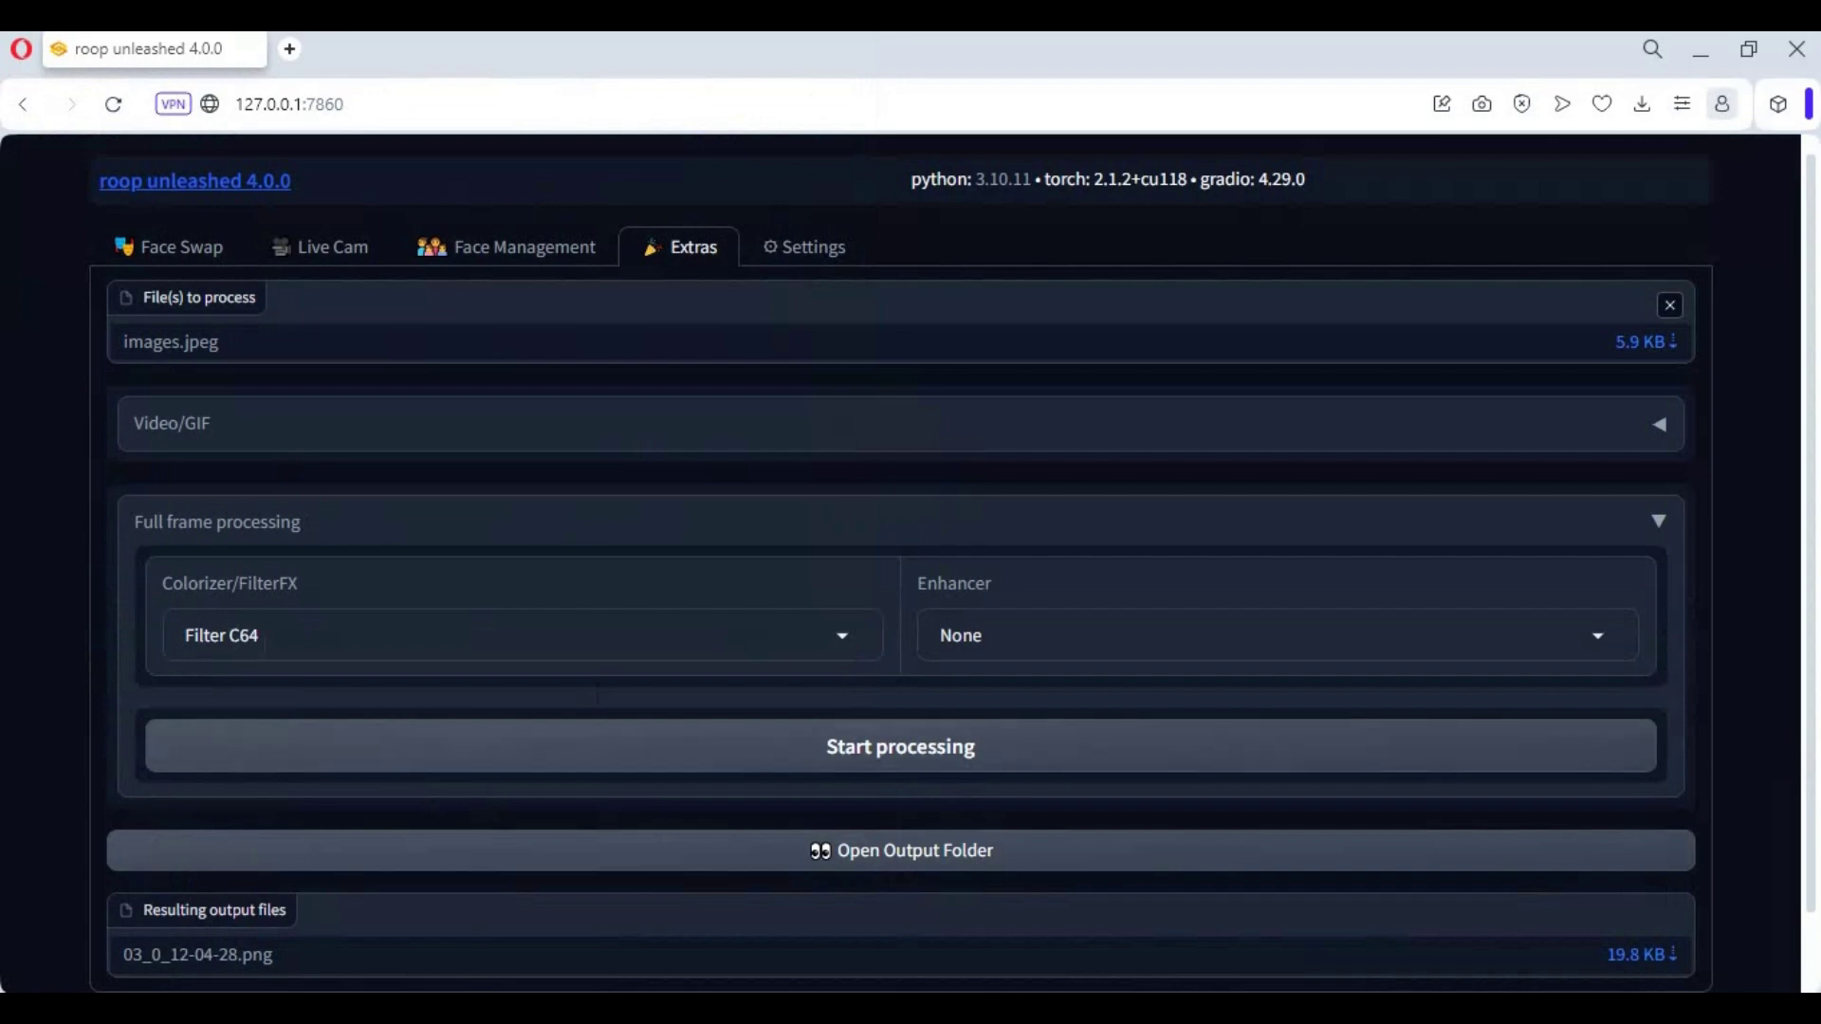
Step: Colorize images.jpeg using the Deoldify Stable colorizer
click(257, 634)
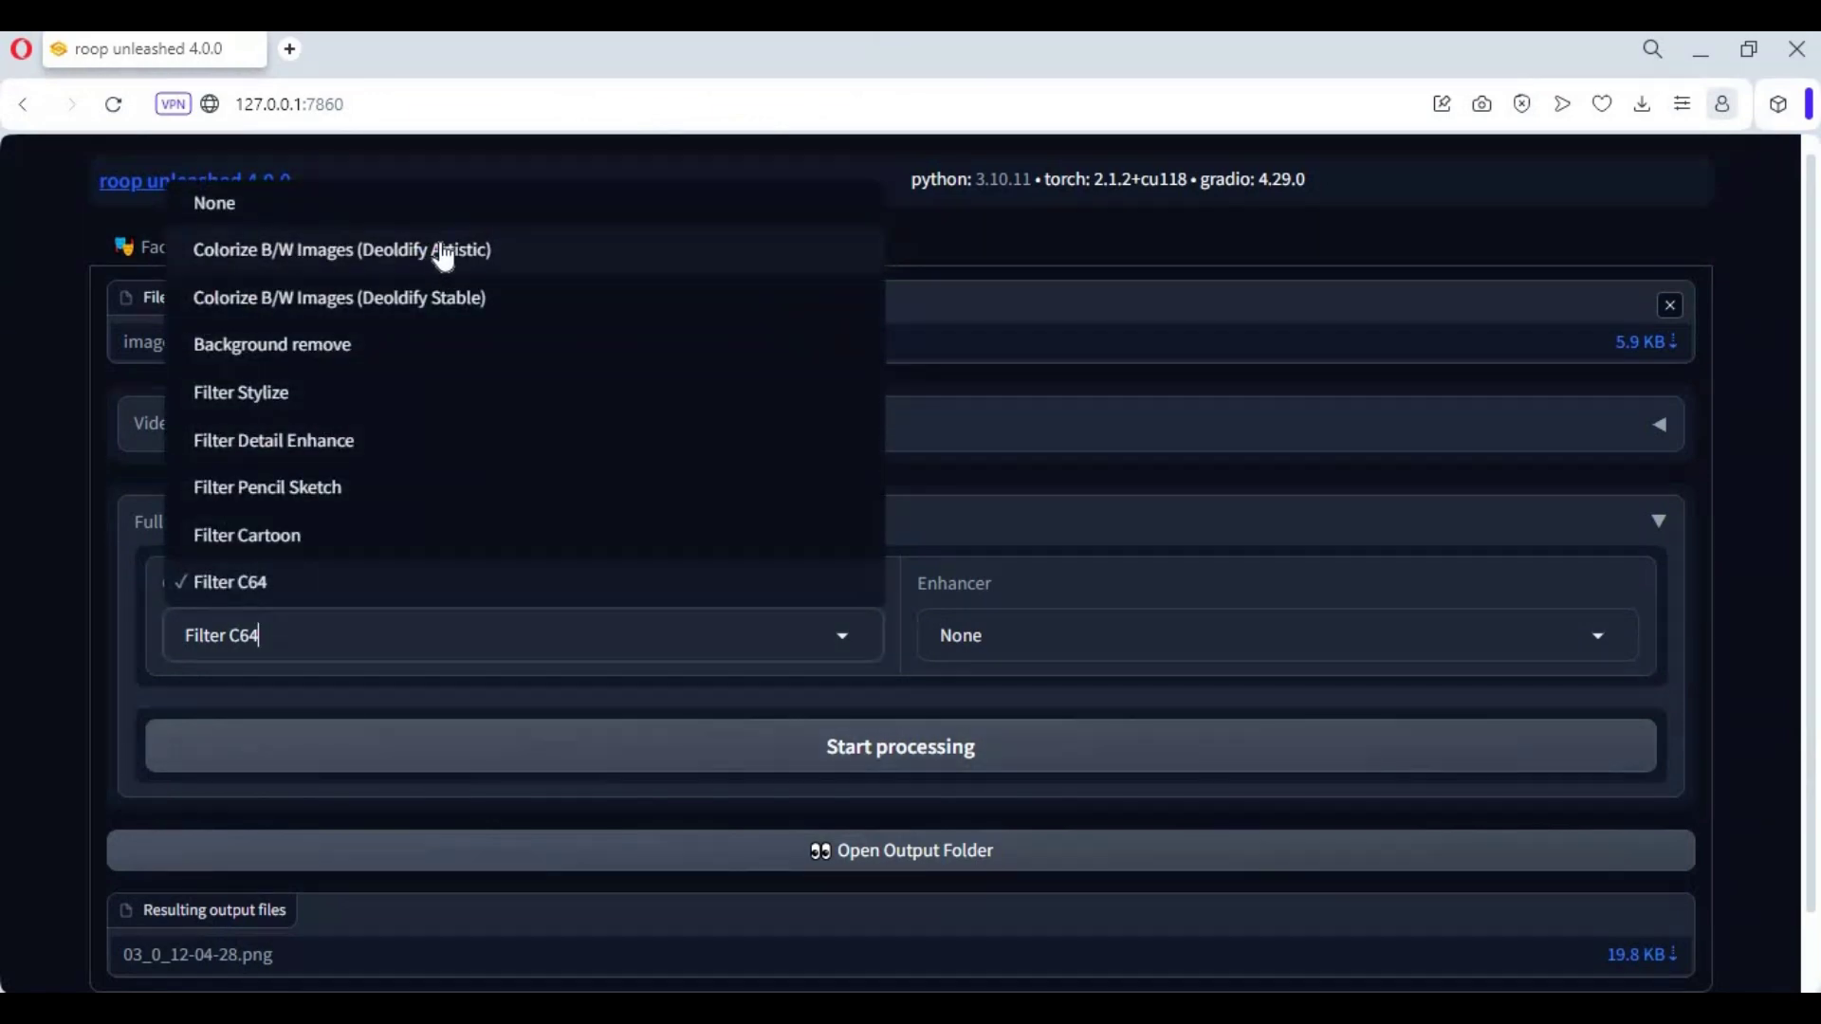
click(371, 298)
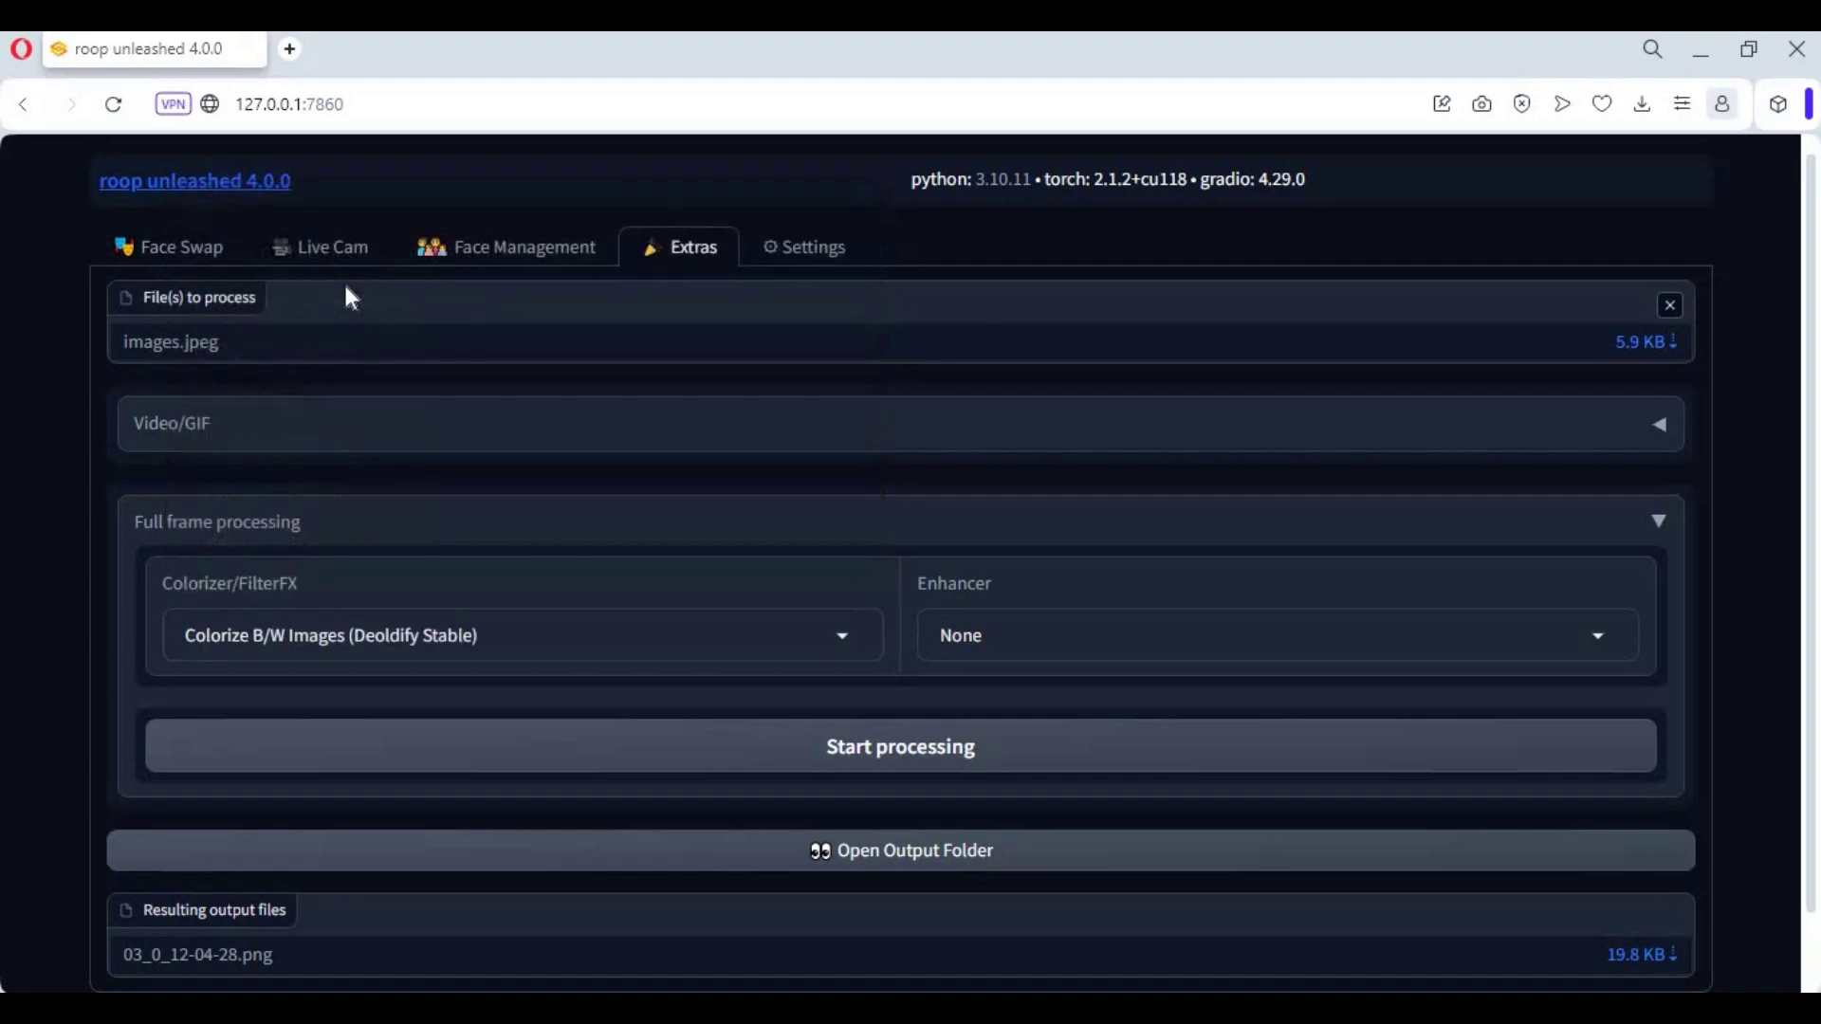
click(941, 760)
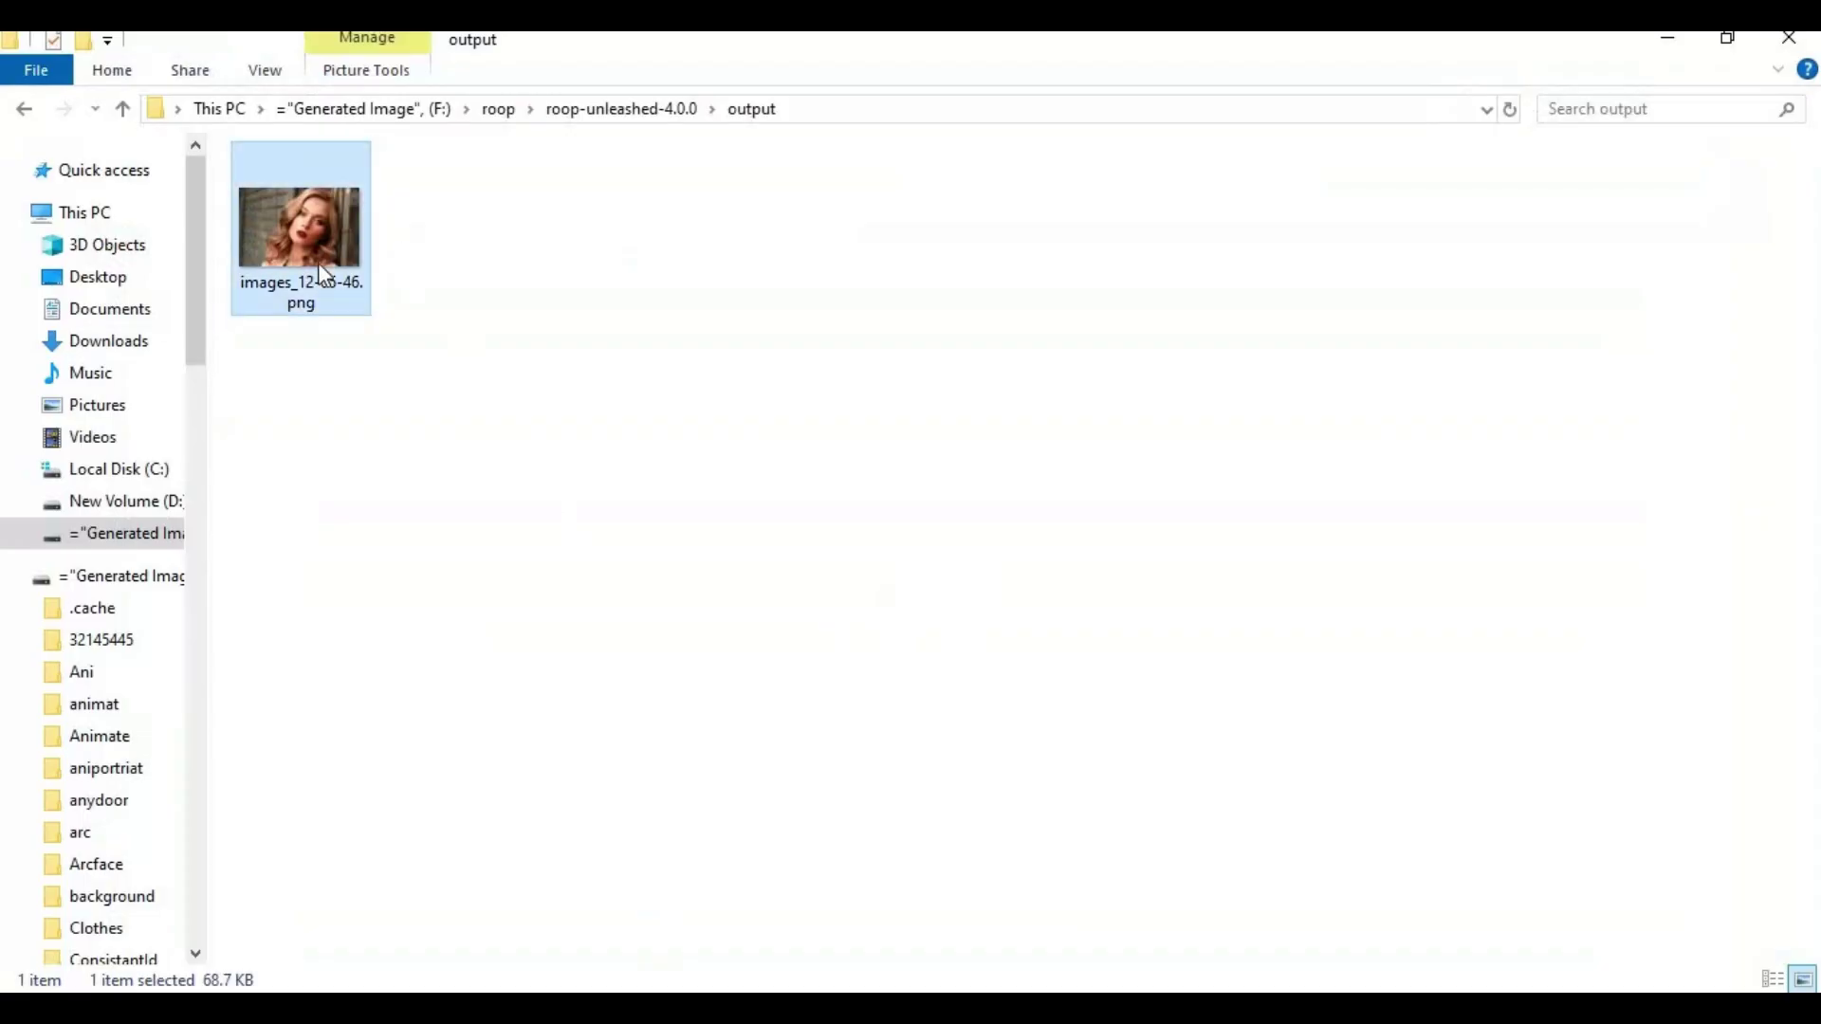
double_click(301, 228)
scroll(1319, 557, up, 2)
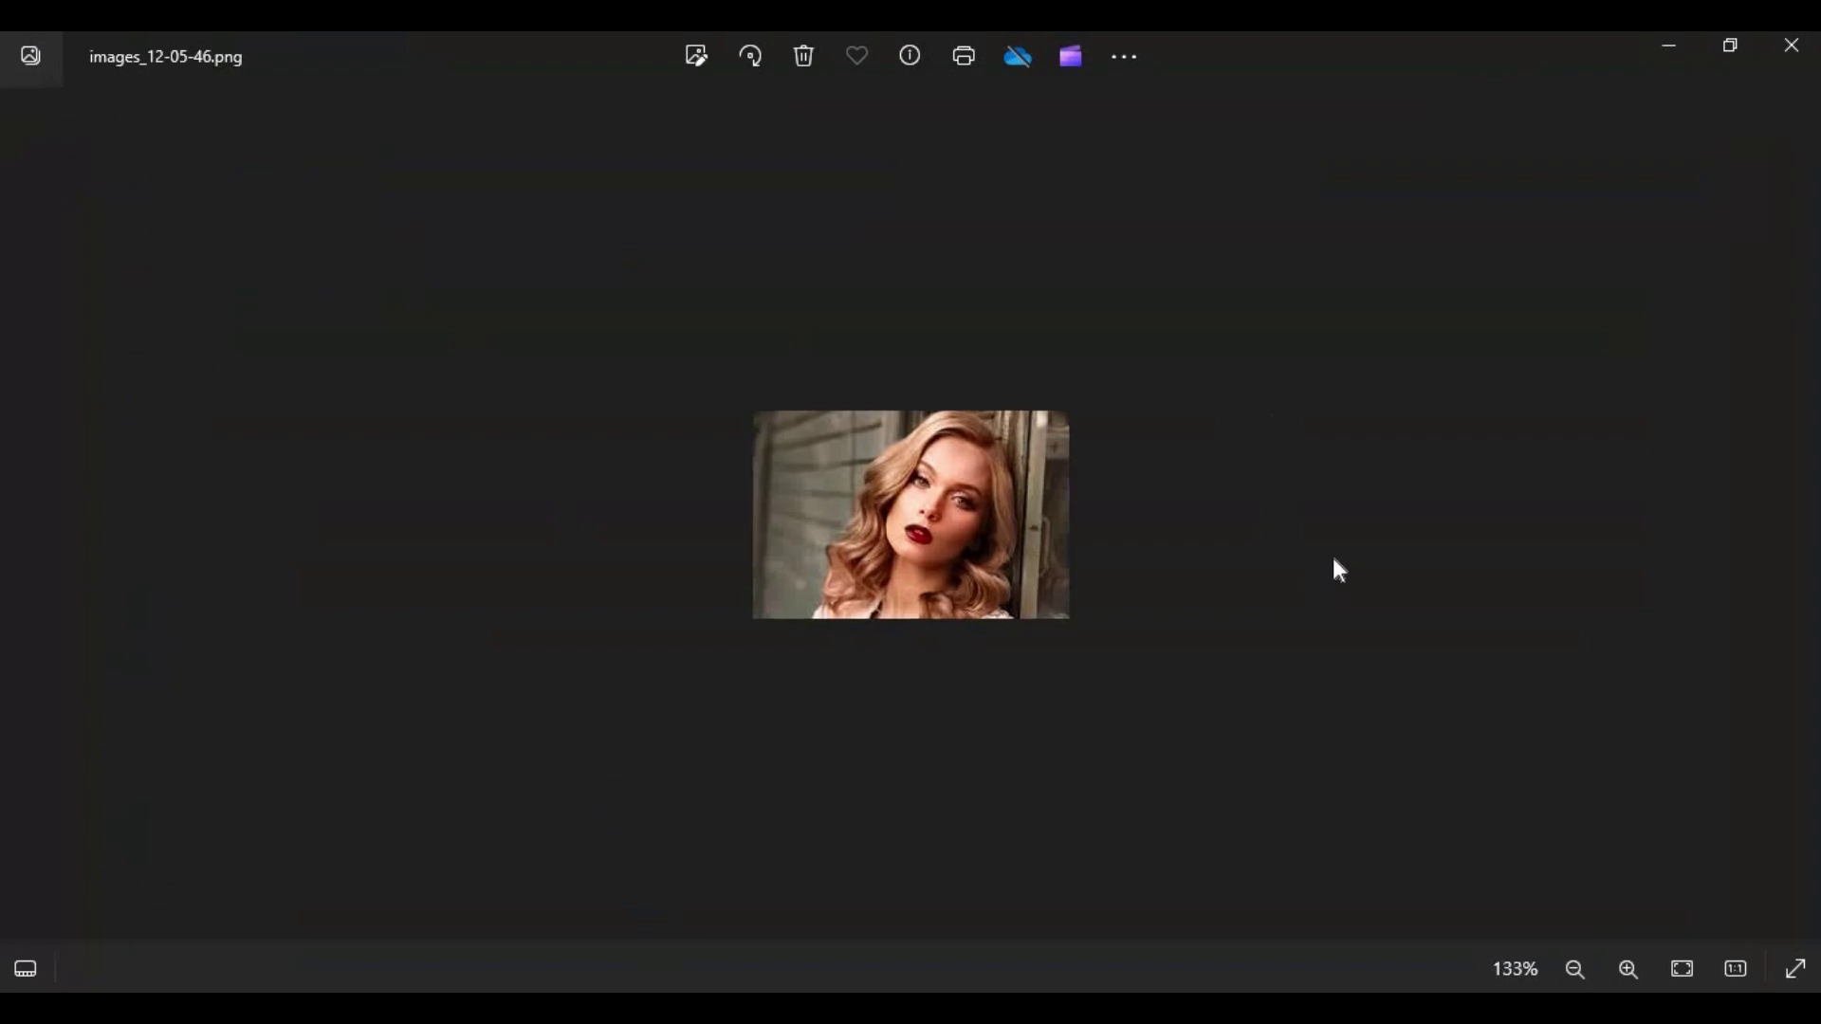
scroll(1334, 557, up, 2)
scroll(1333, 550, down, 2)
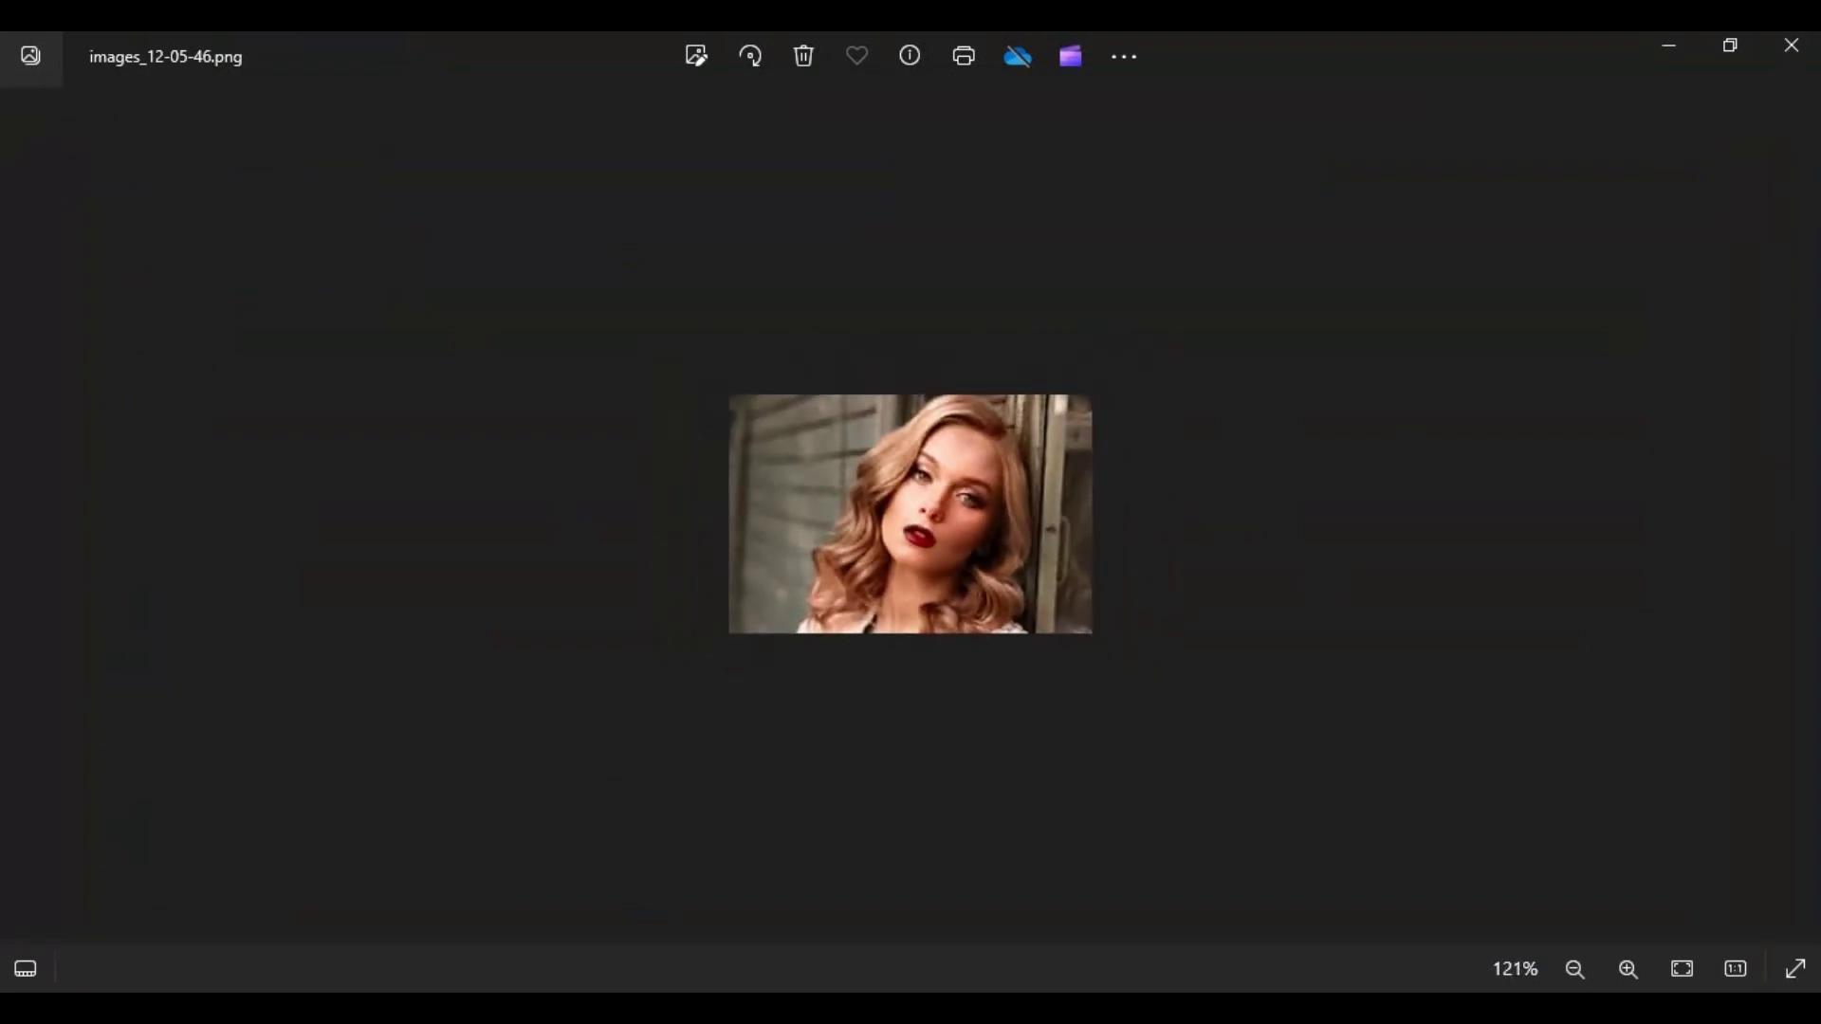
click(1792, 51)
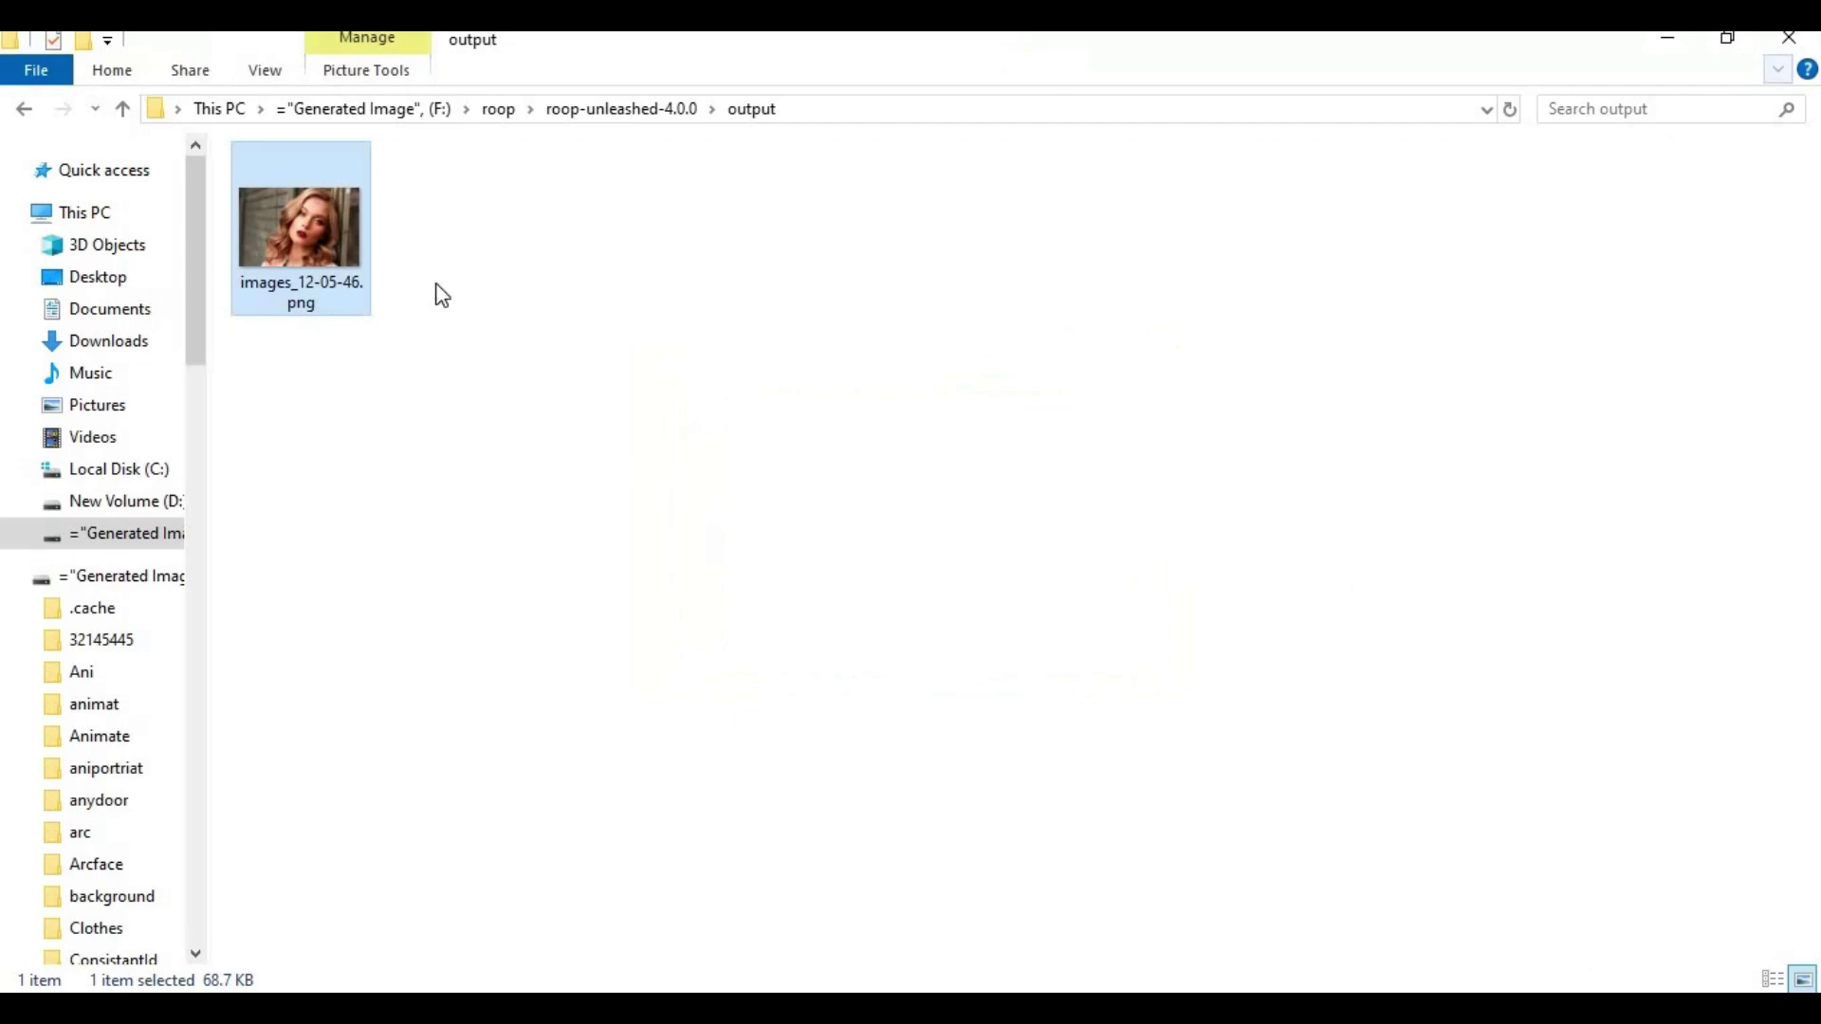
click(1663, 57)
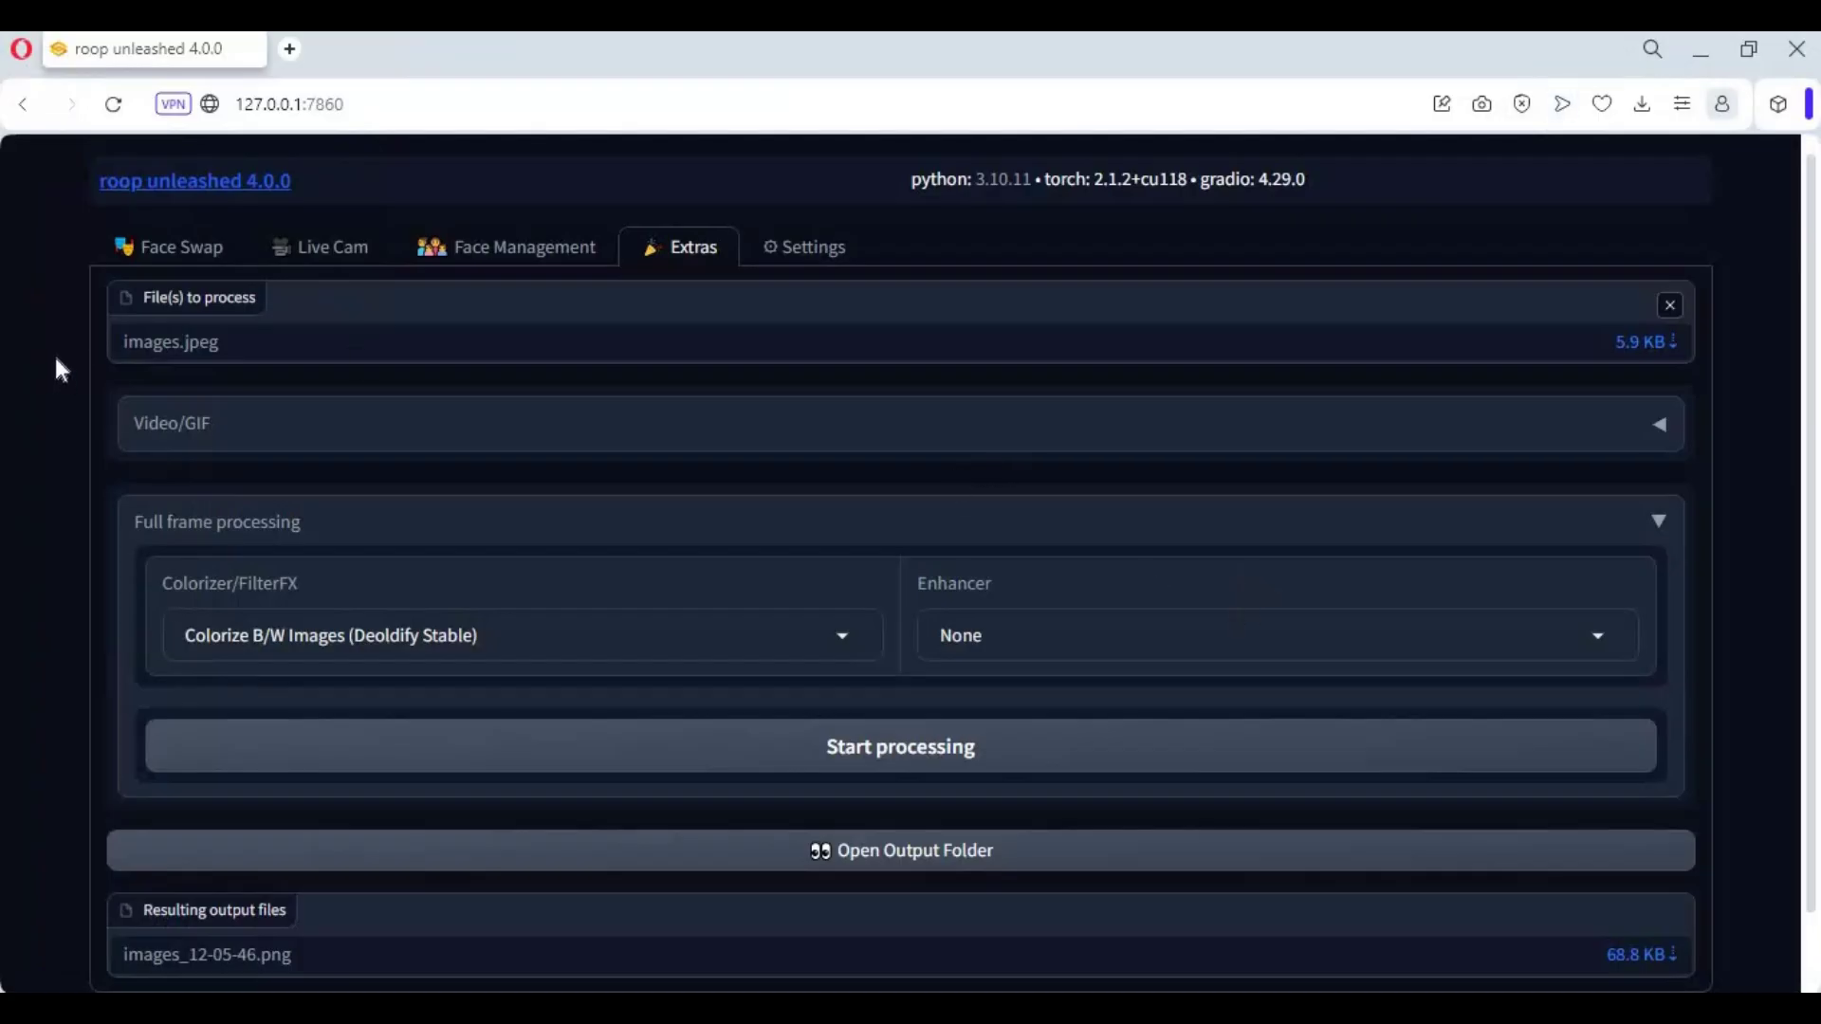
Step: Start the Live Cam face swap with its stream forwarded to the virtual camera
click(324, 247)
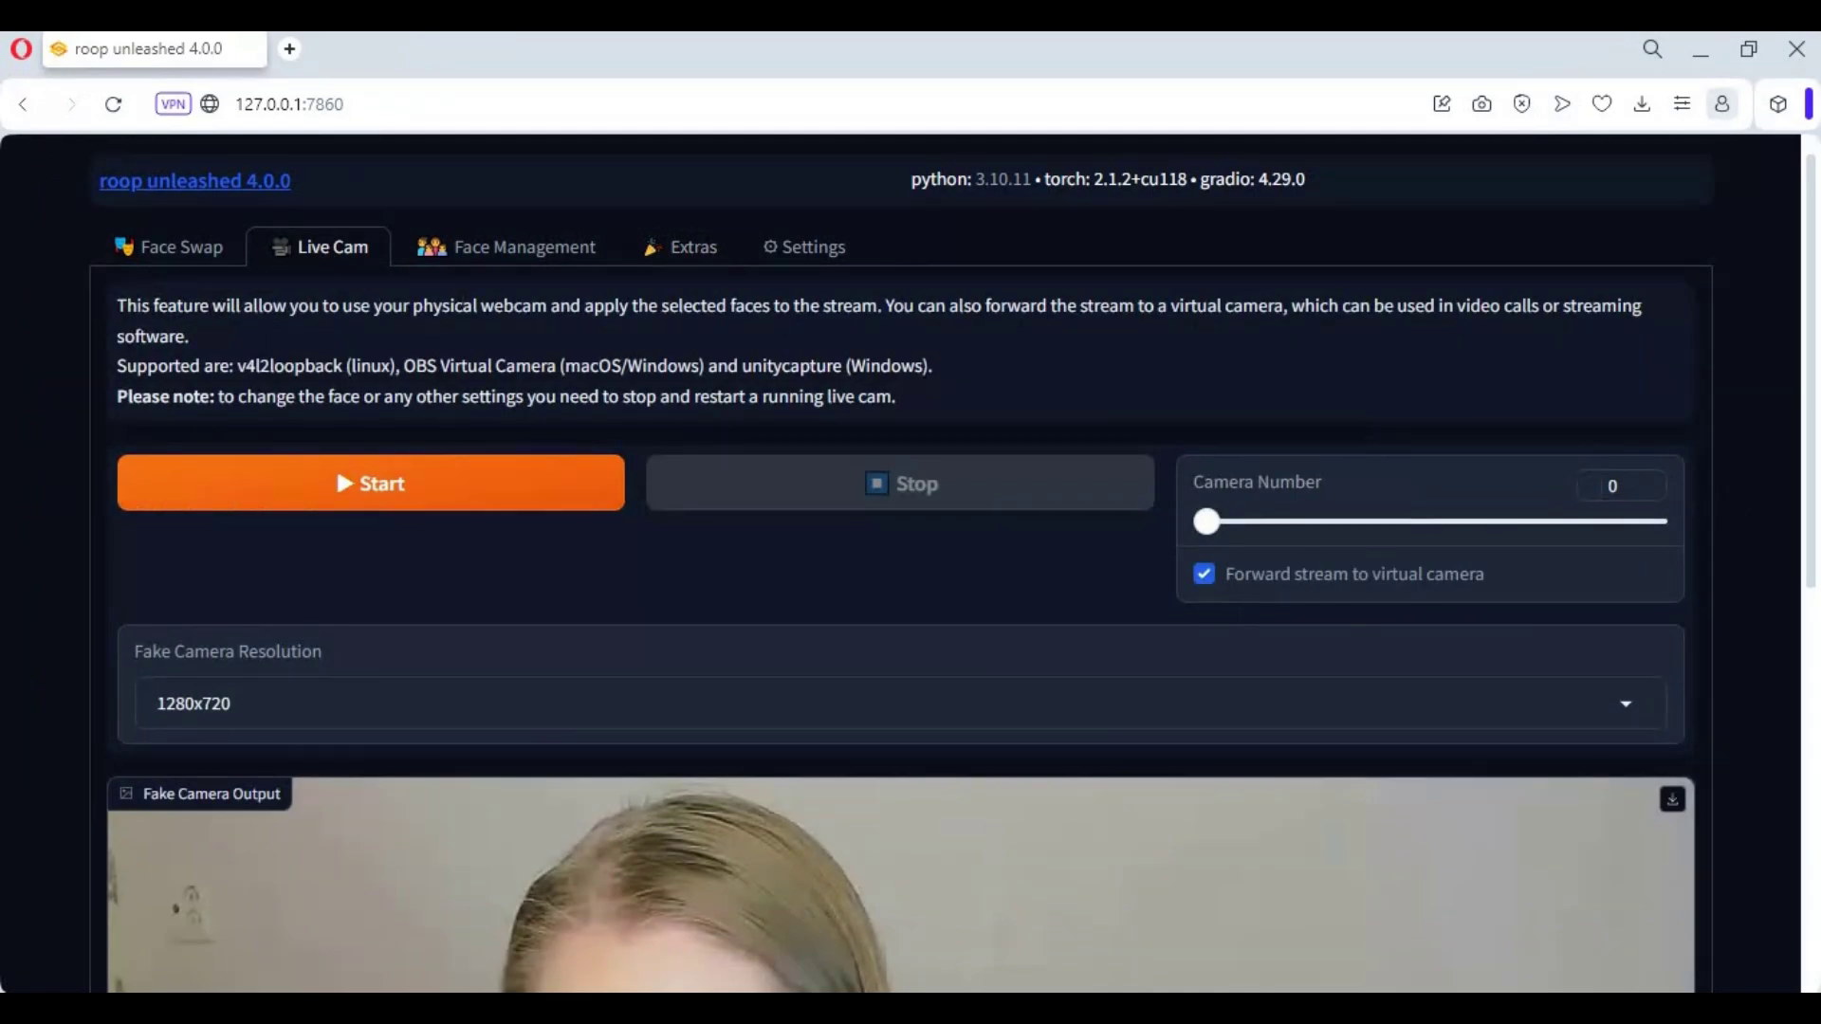
mouse_move(1611, 485)
click(393, 484)
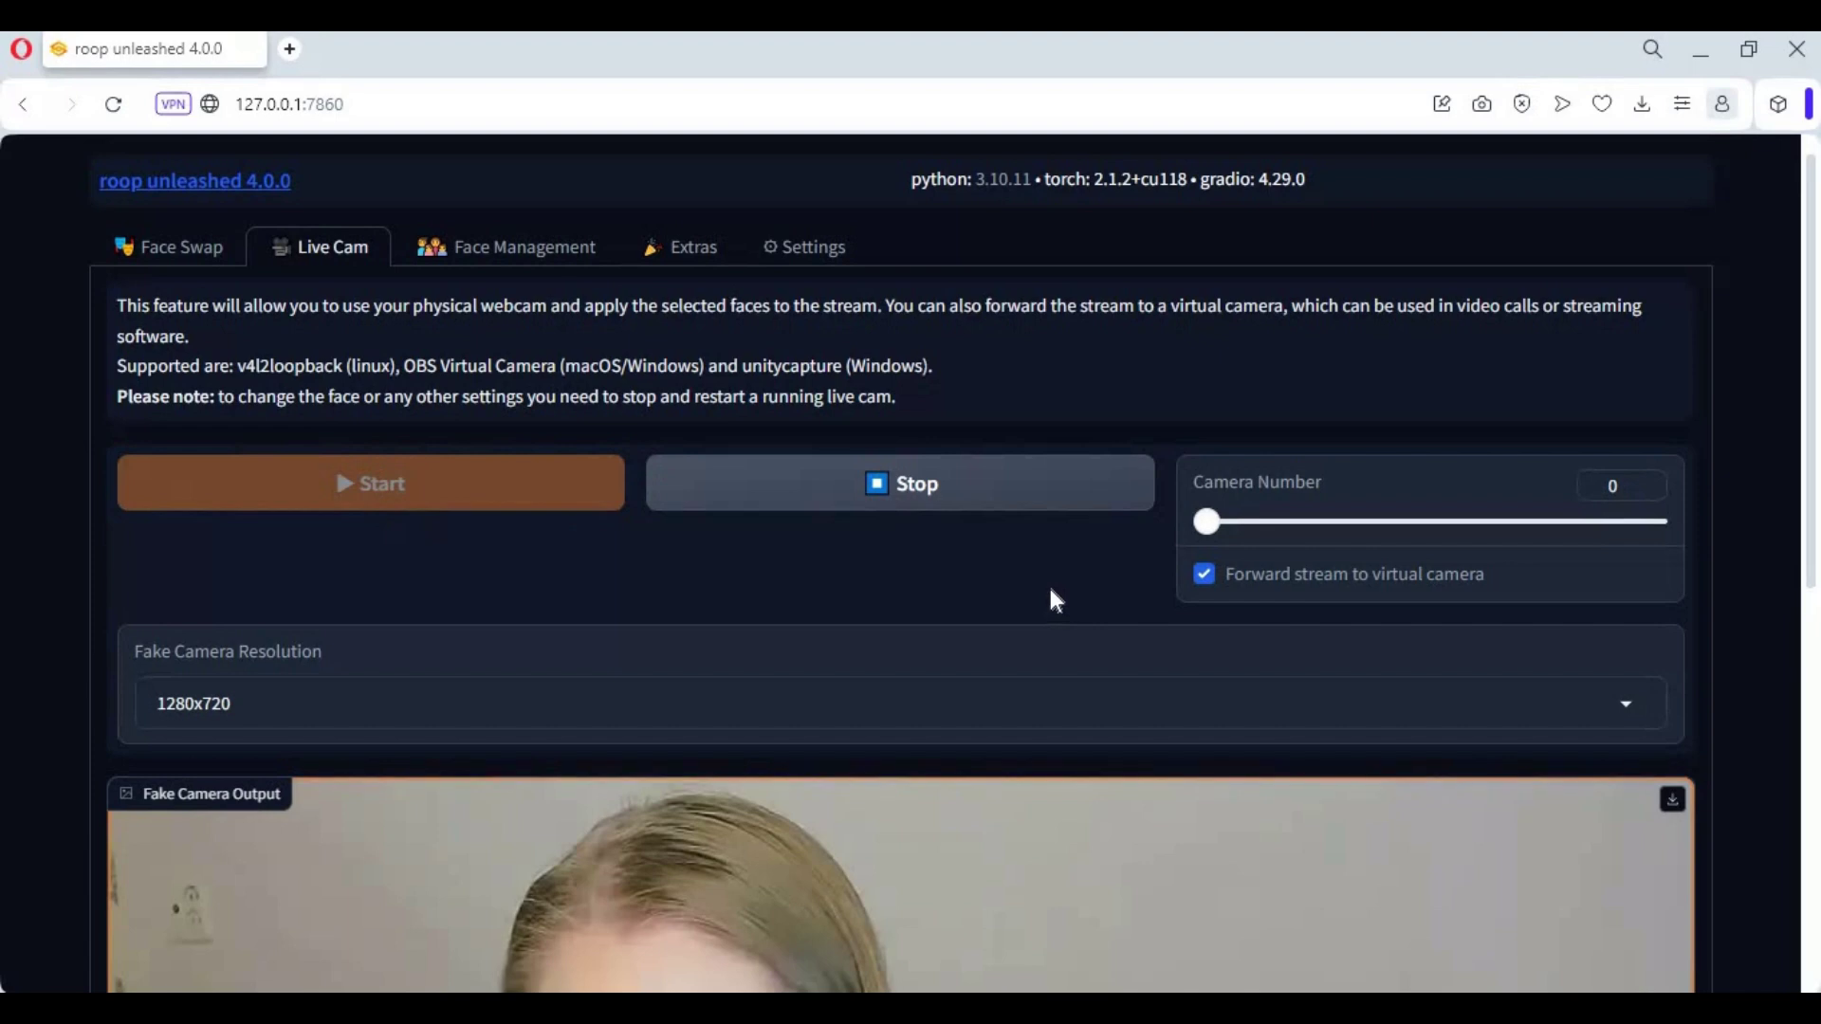
scroll(1049, 583, down, 3)
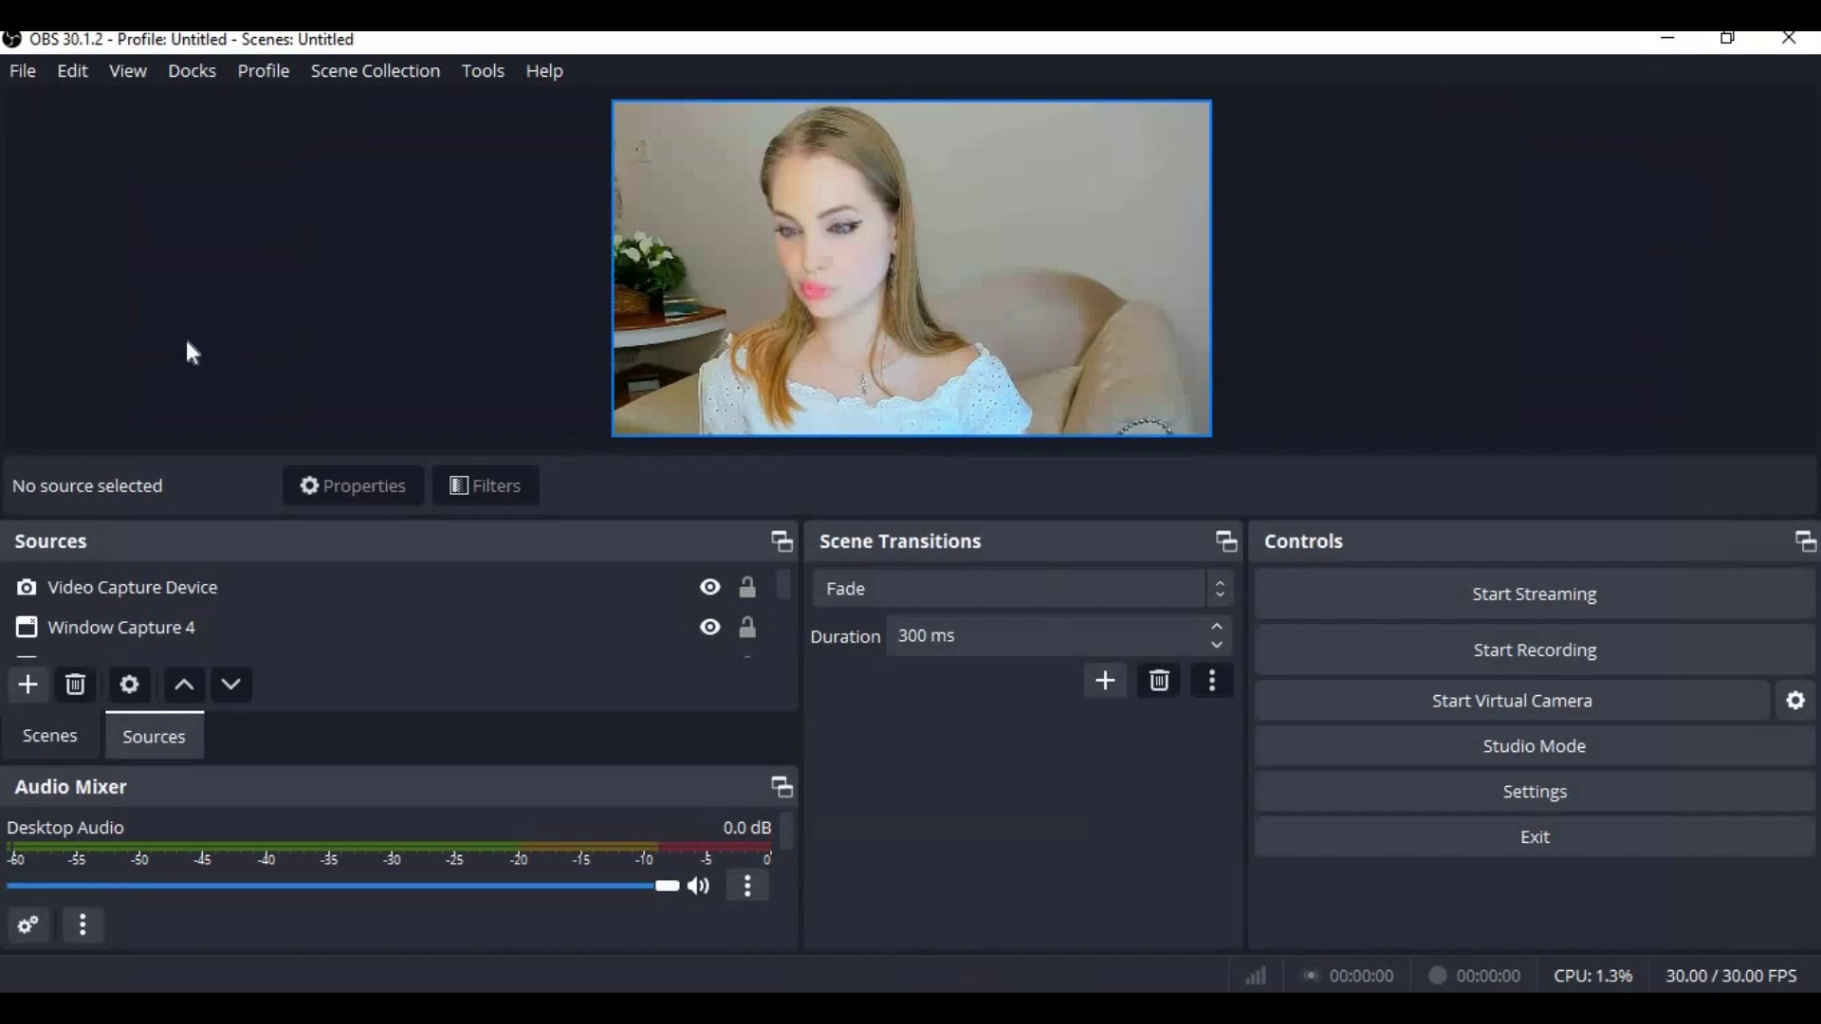
click(34, 689)
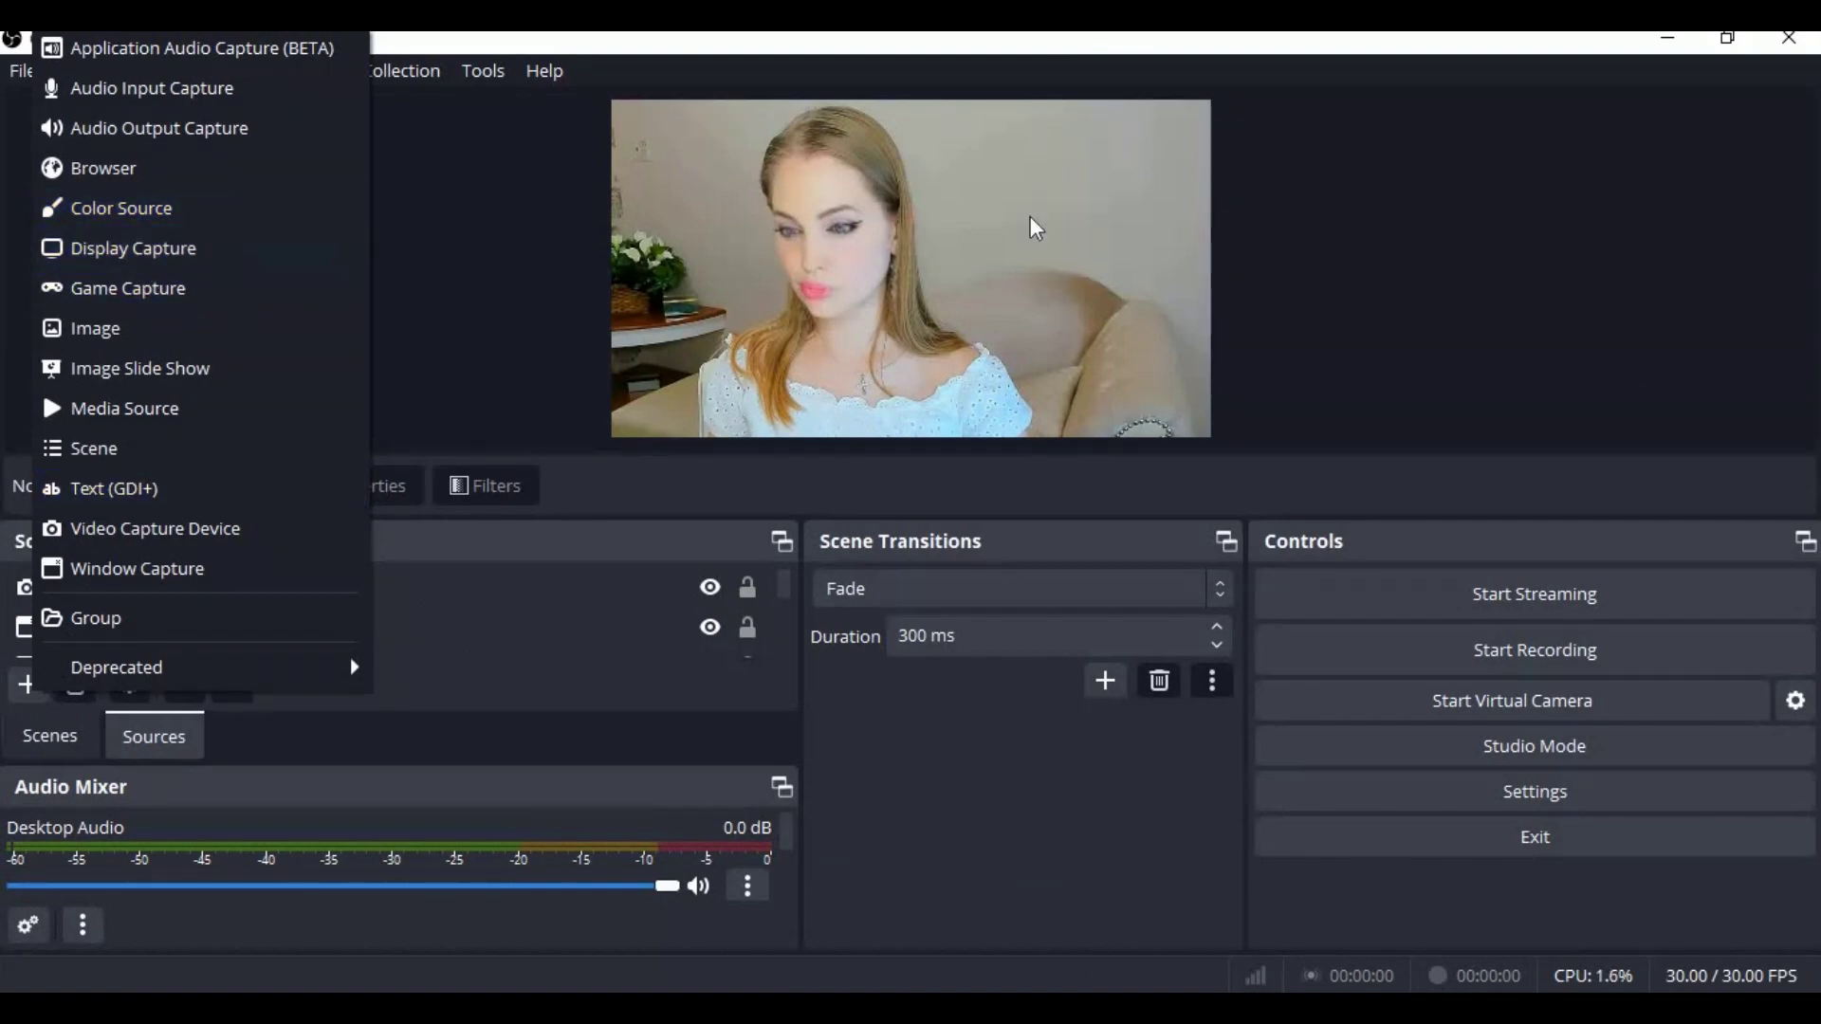
click(477, 644)
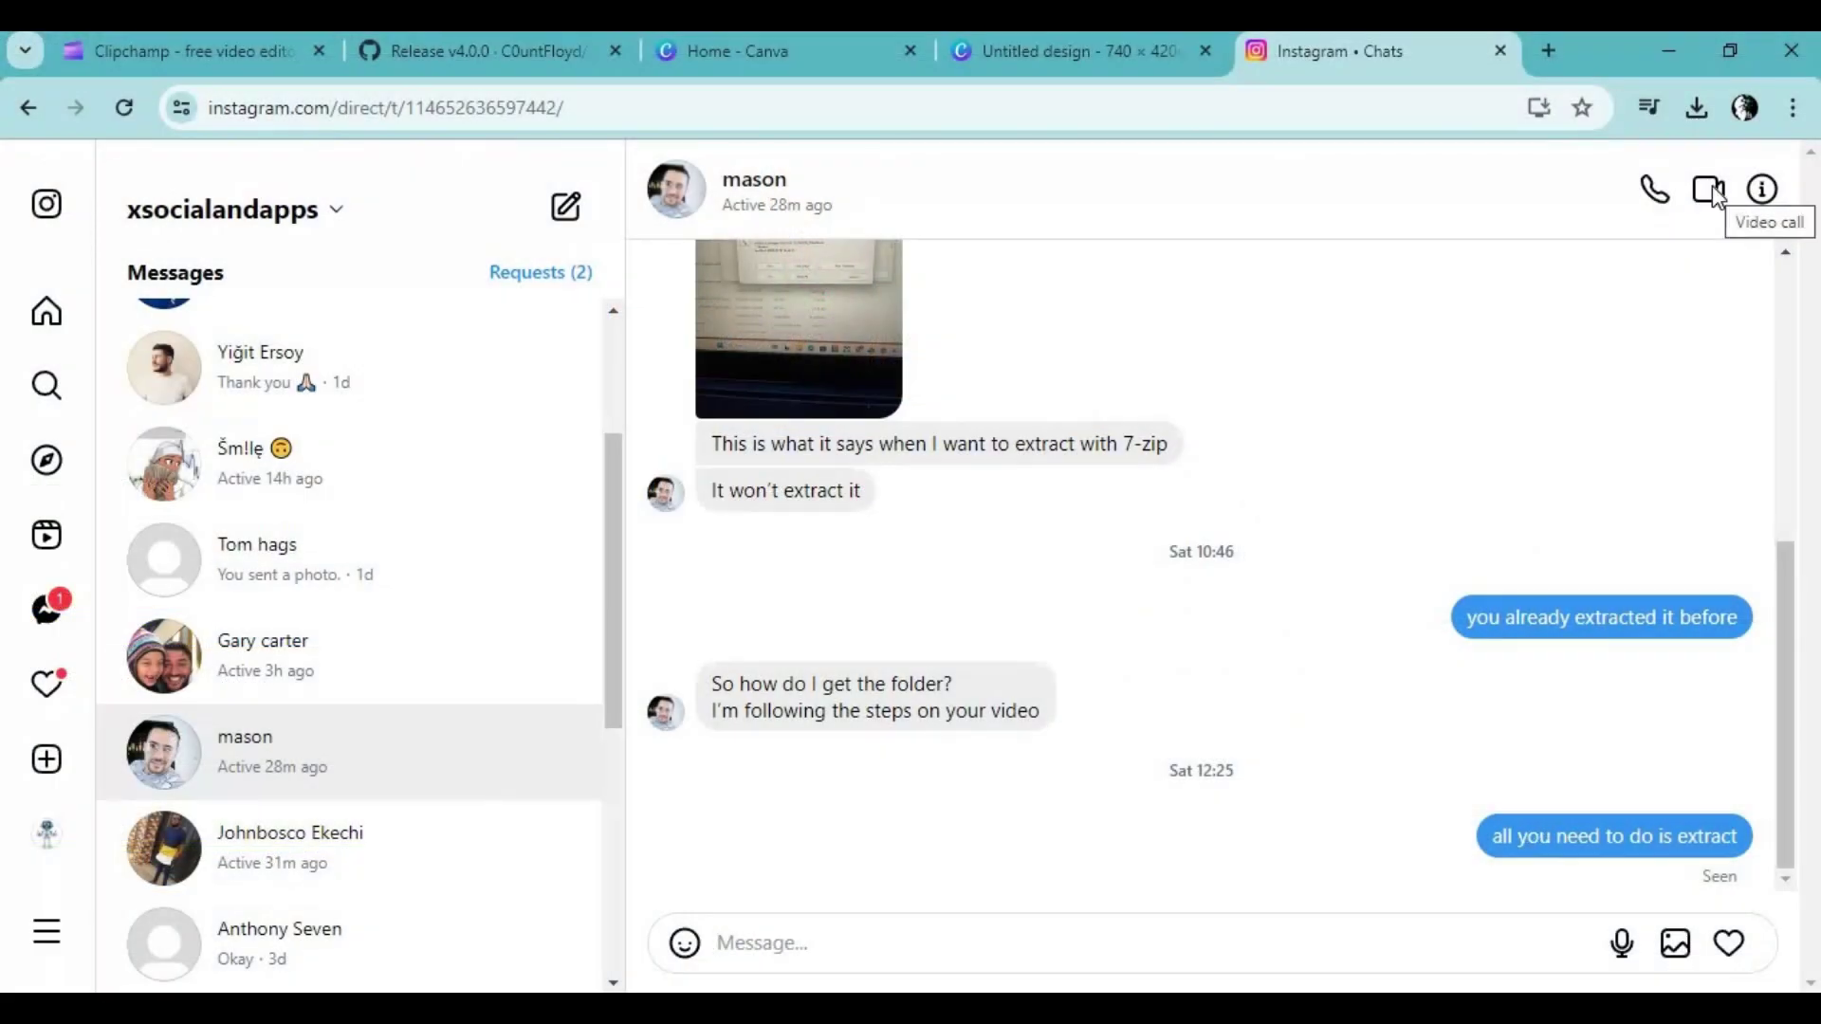
Step: Start an Instagram video call from the chat and set its camera to OBS Virtual Camera
click(1709, 192)
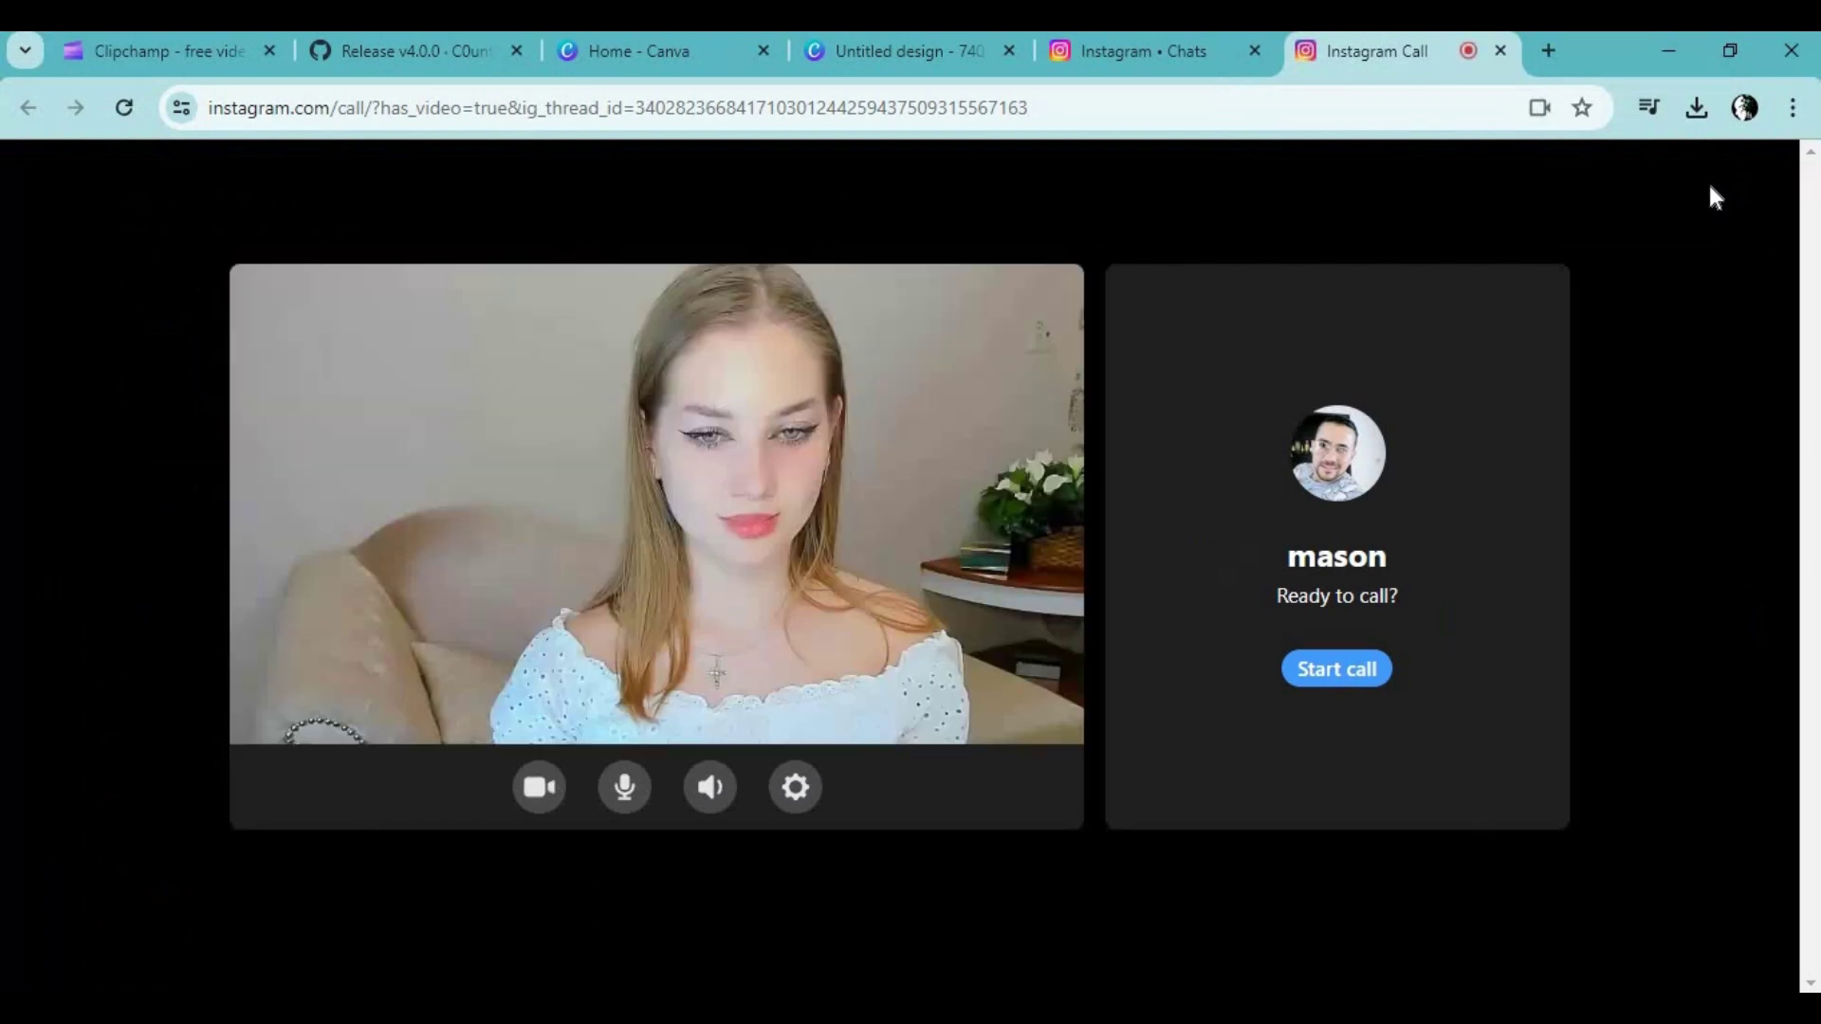
click(794, 787)
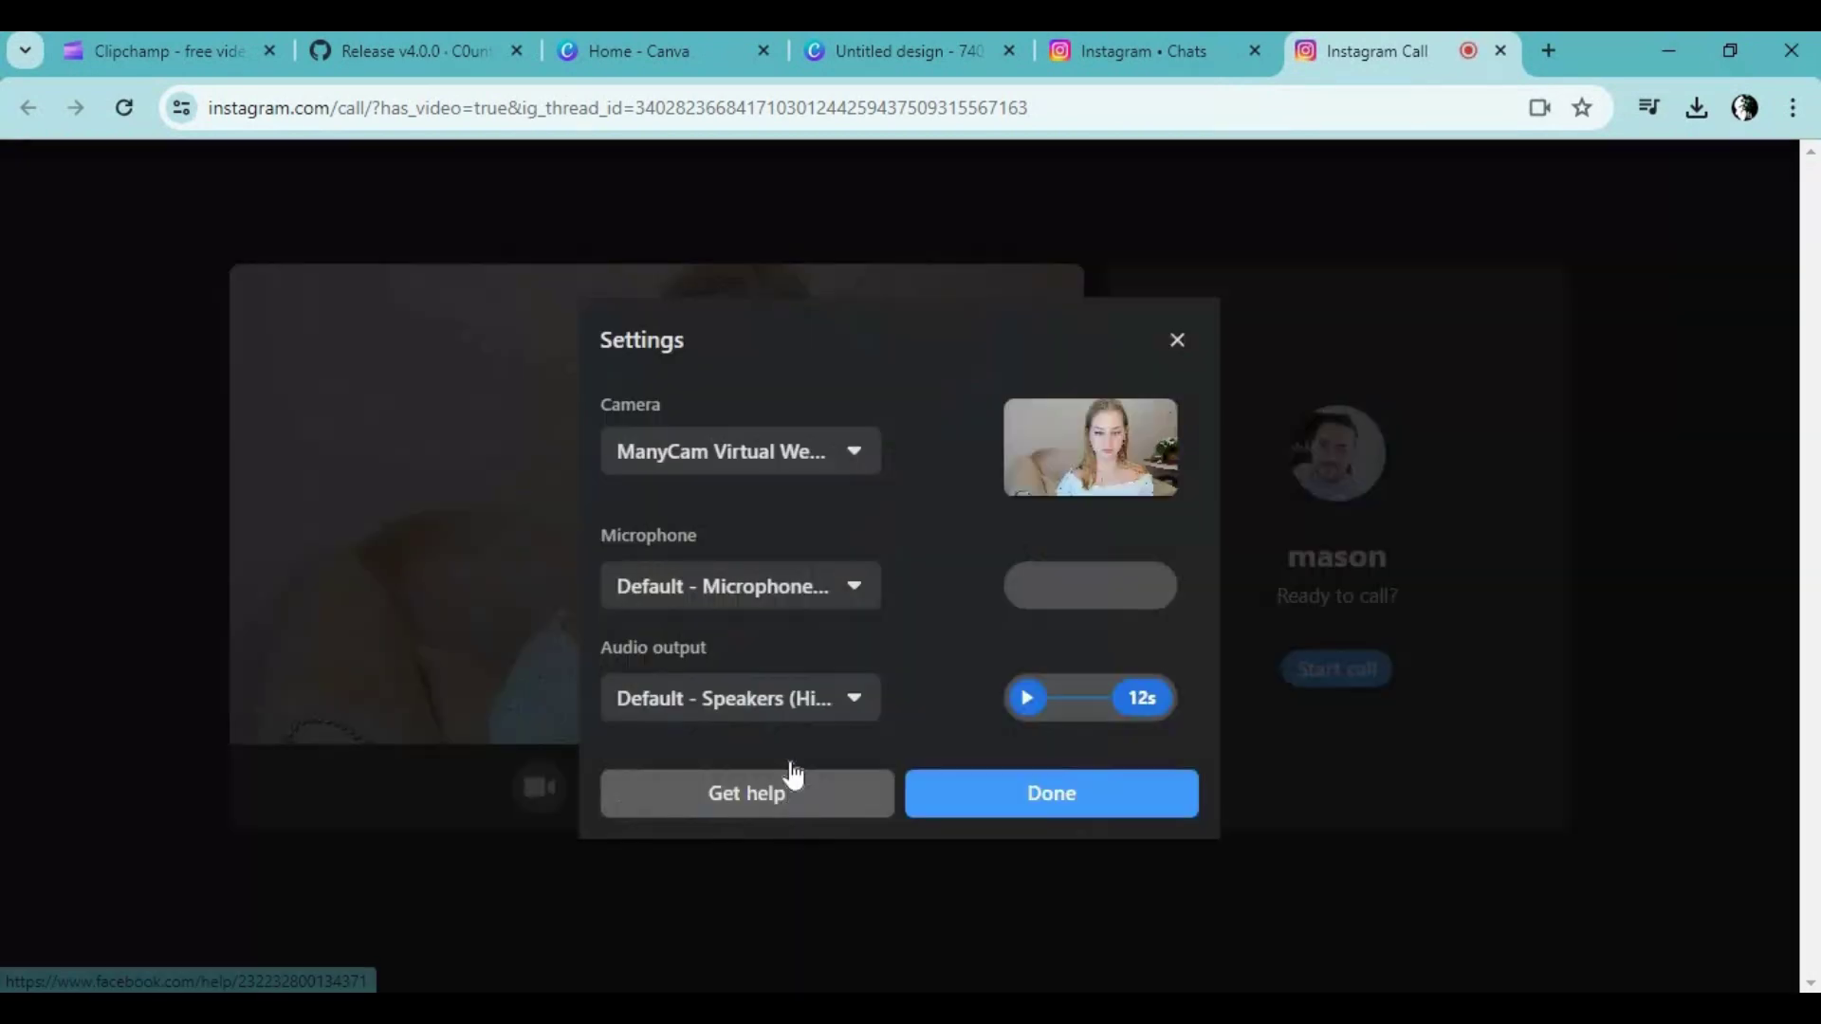
click(790, 450)
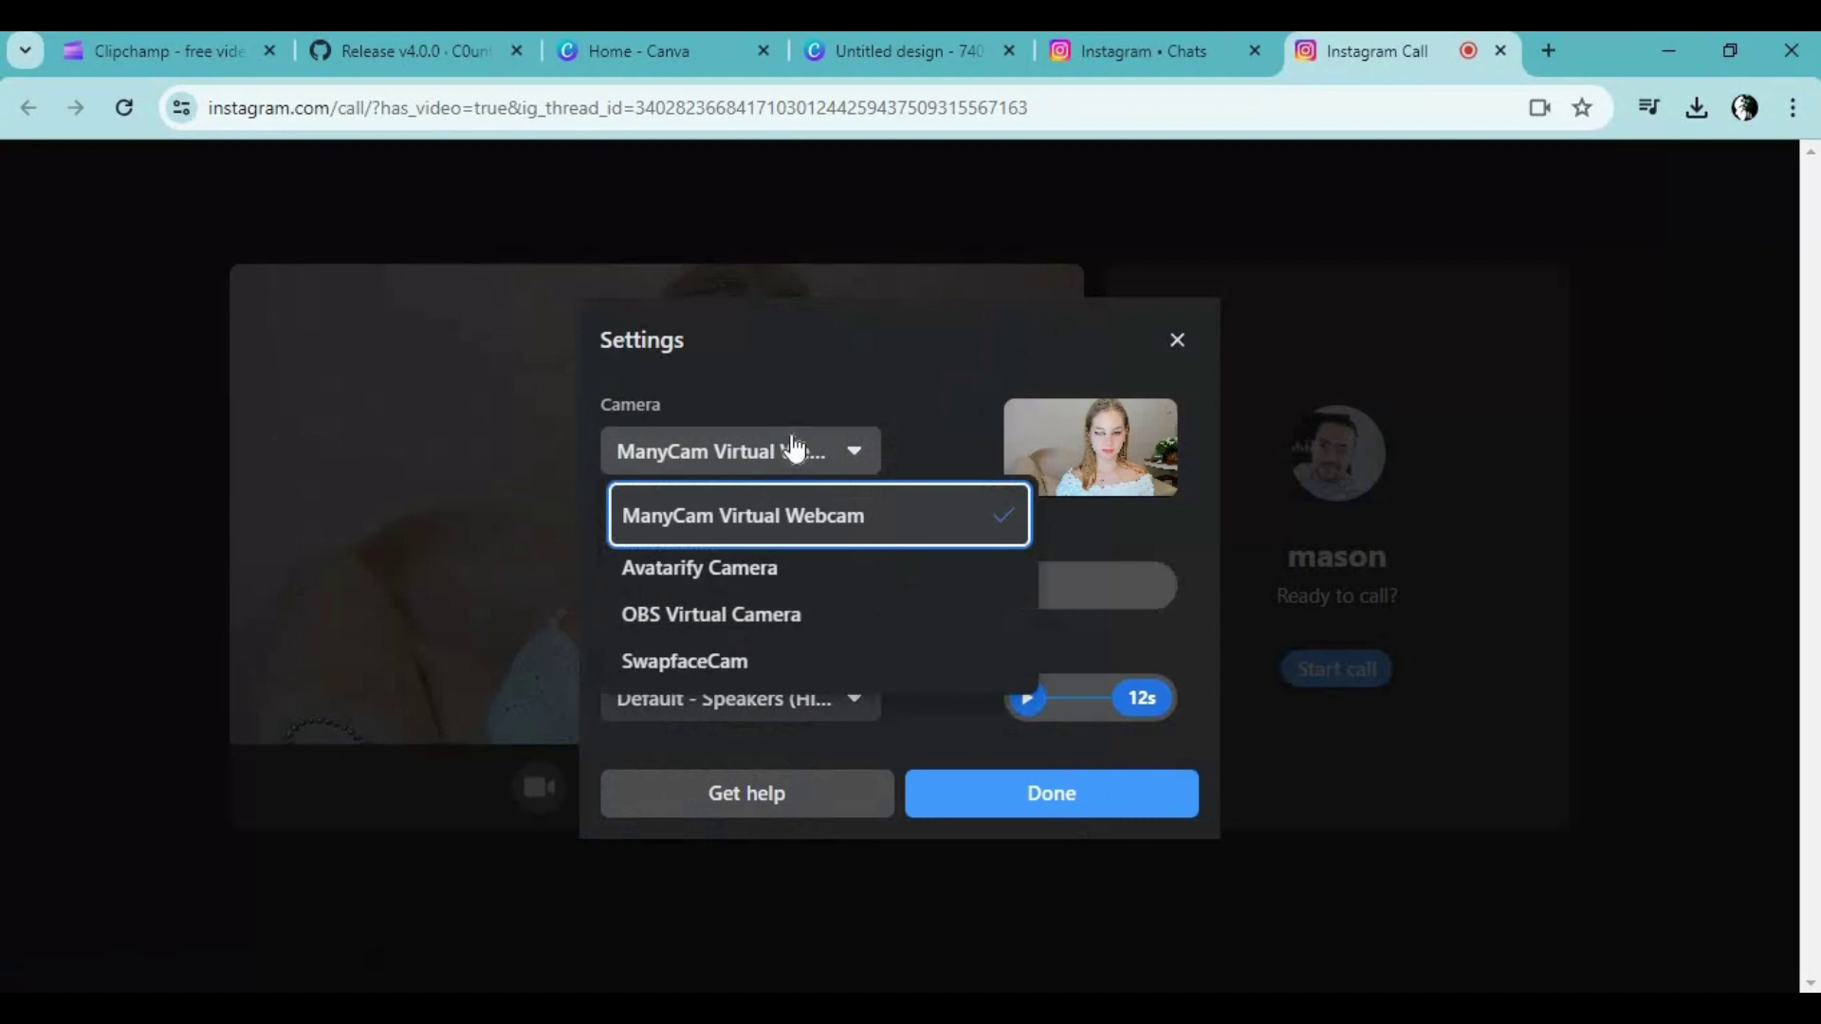
click(716, 618)
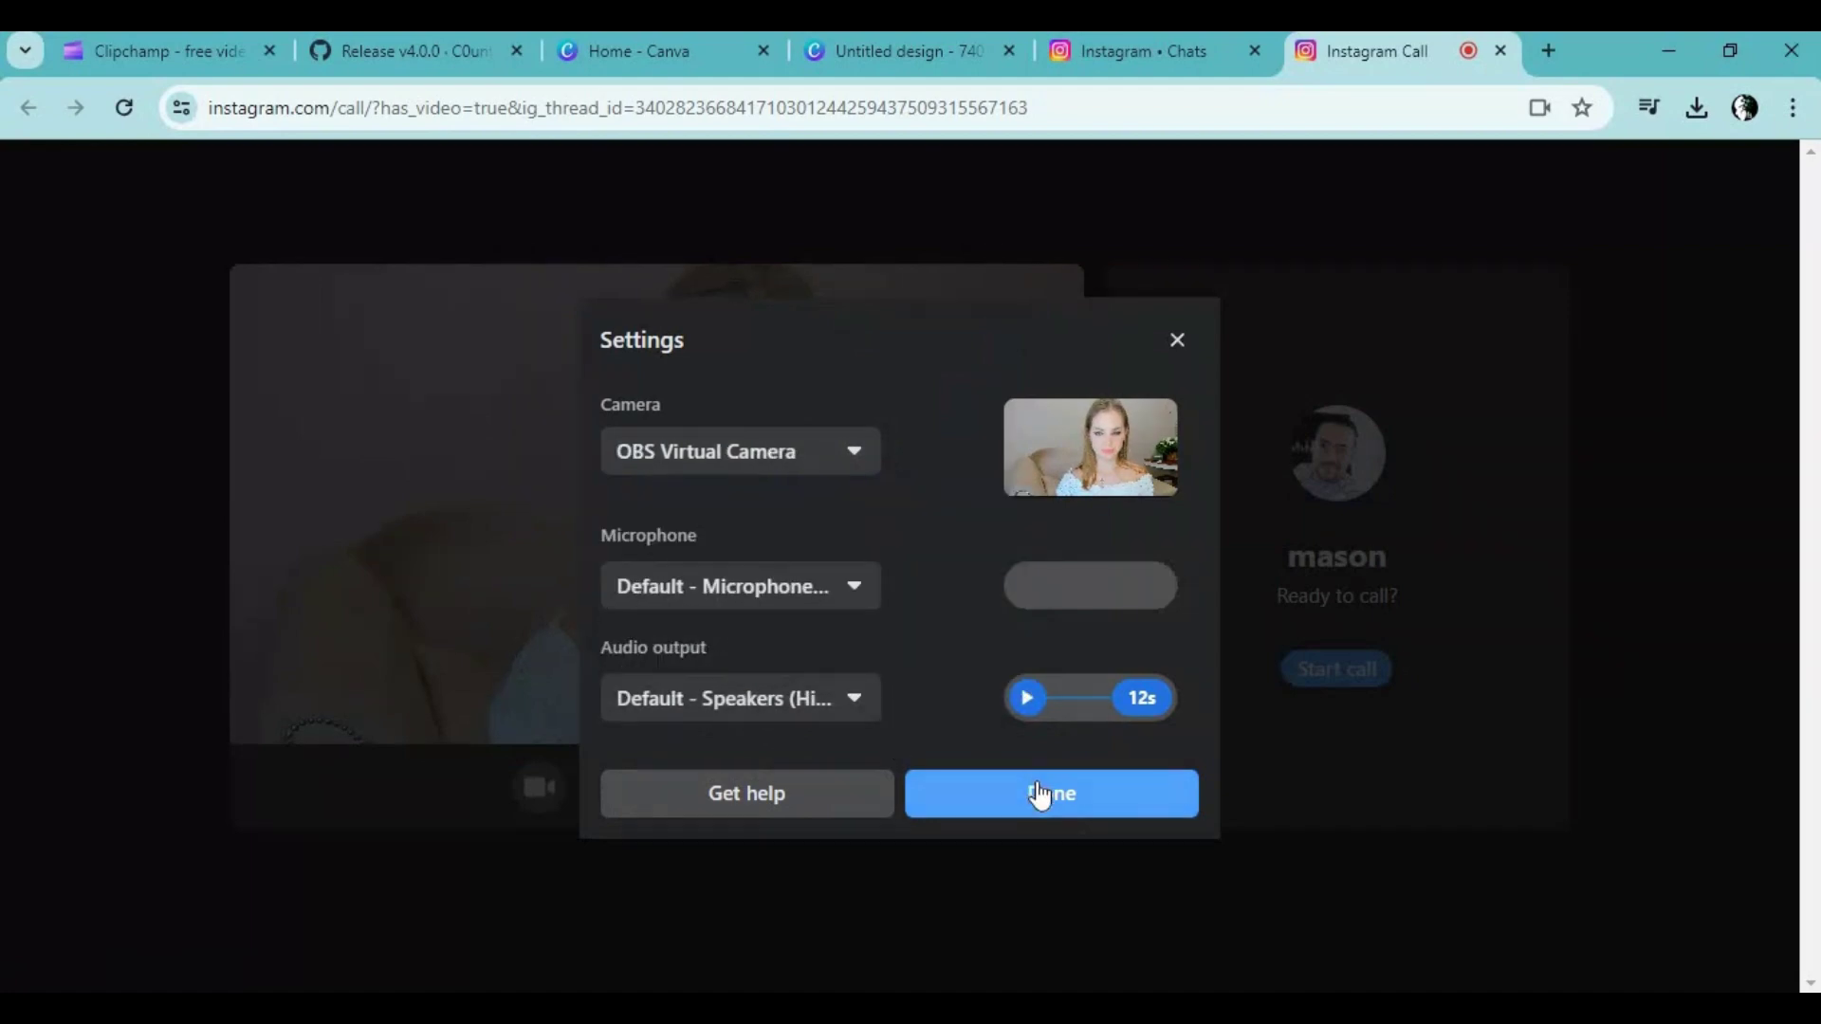
click(1034, 780)
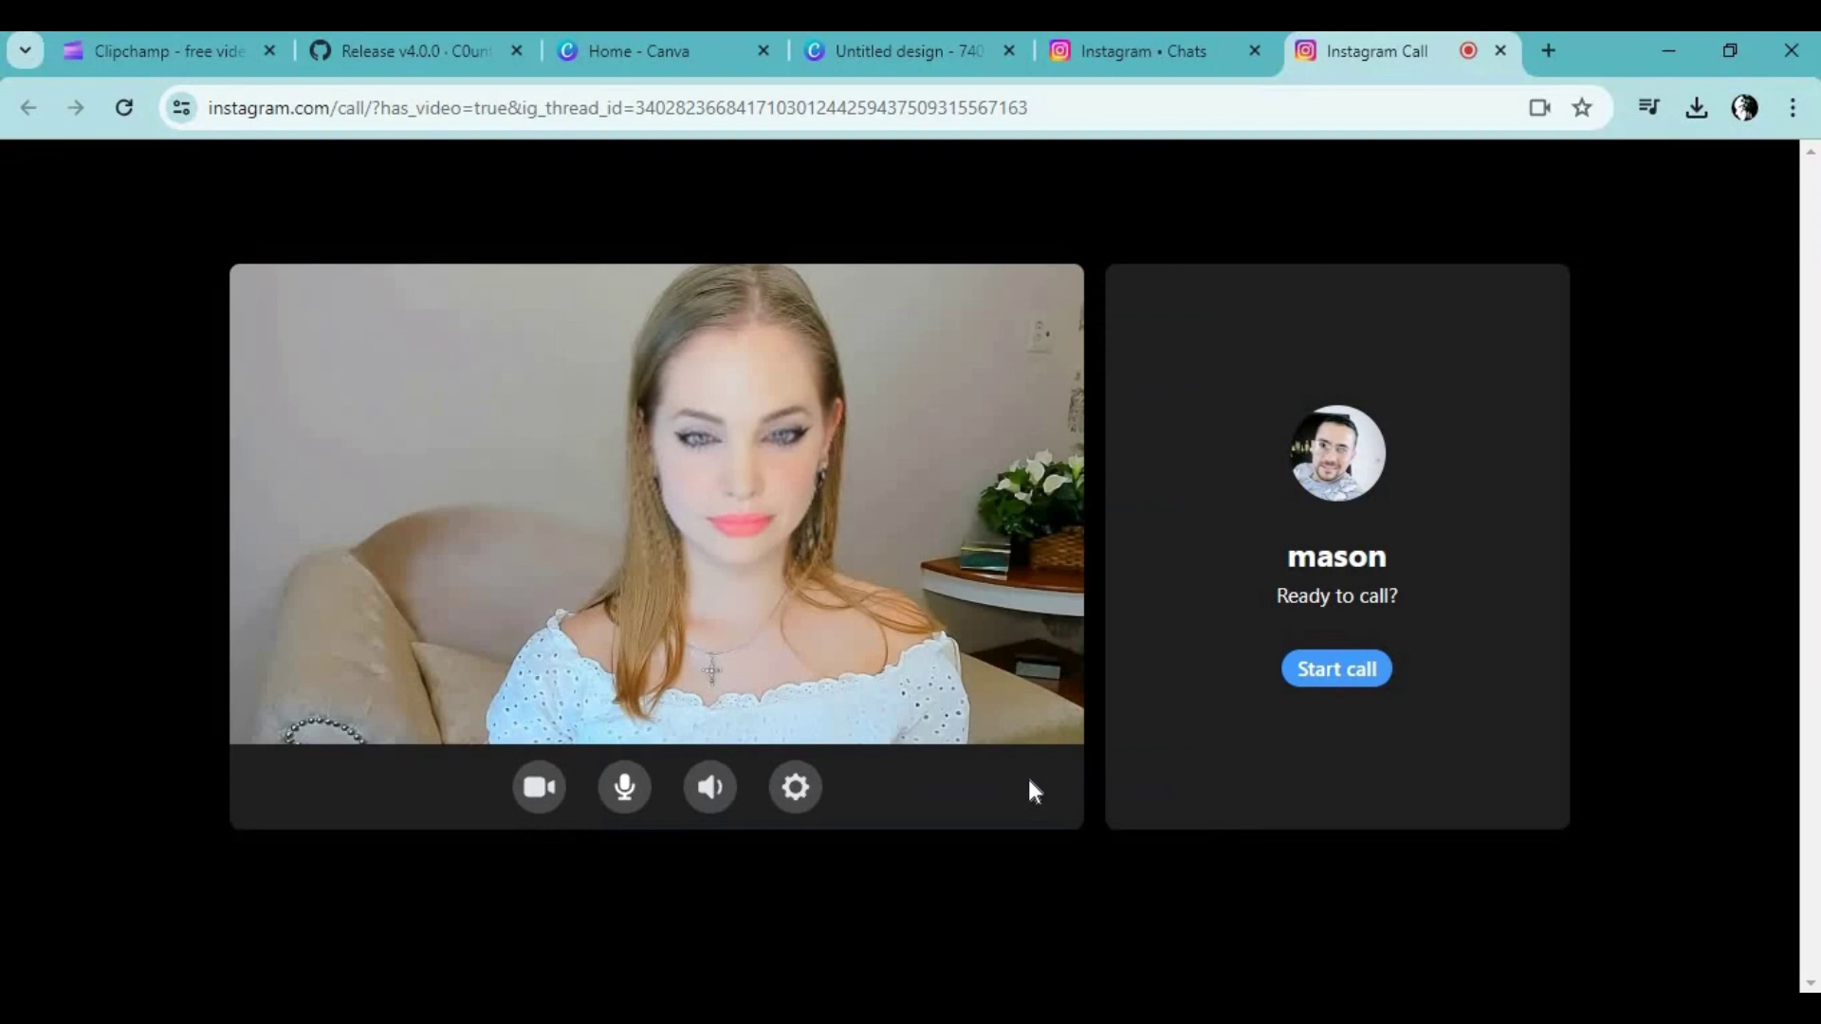